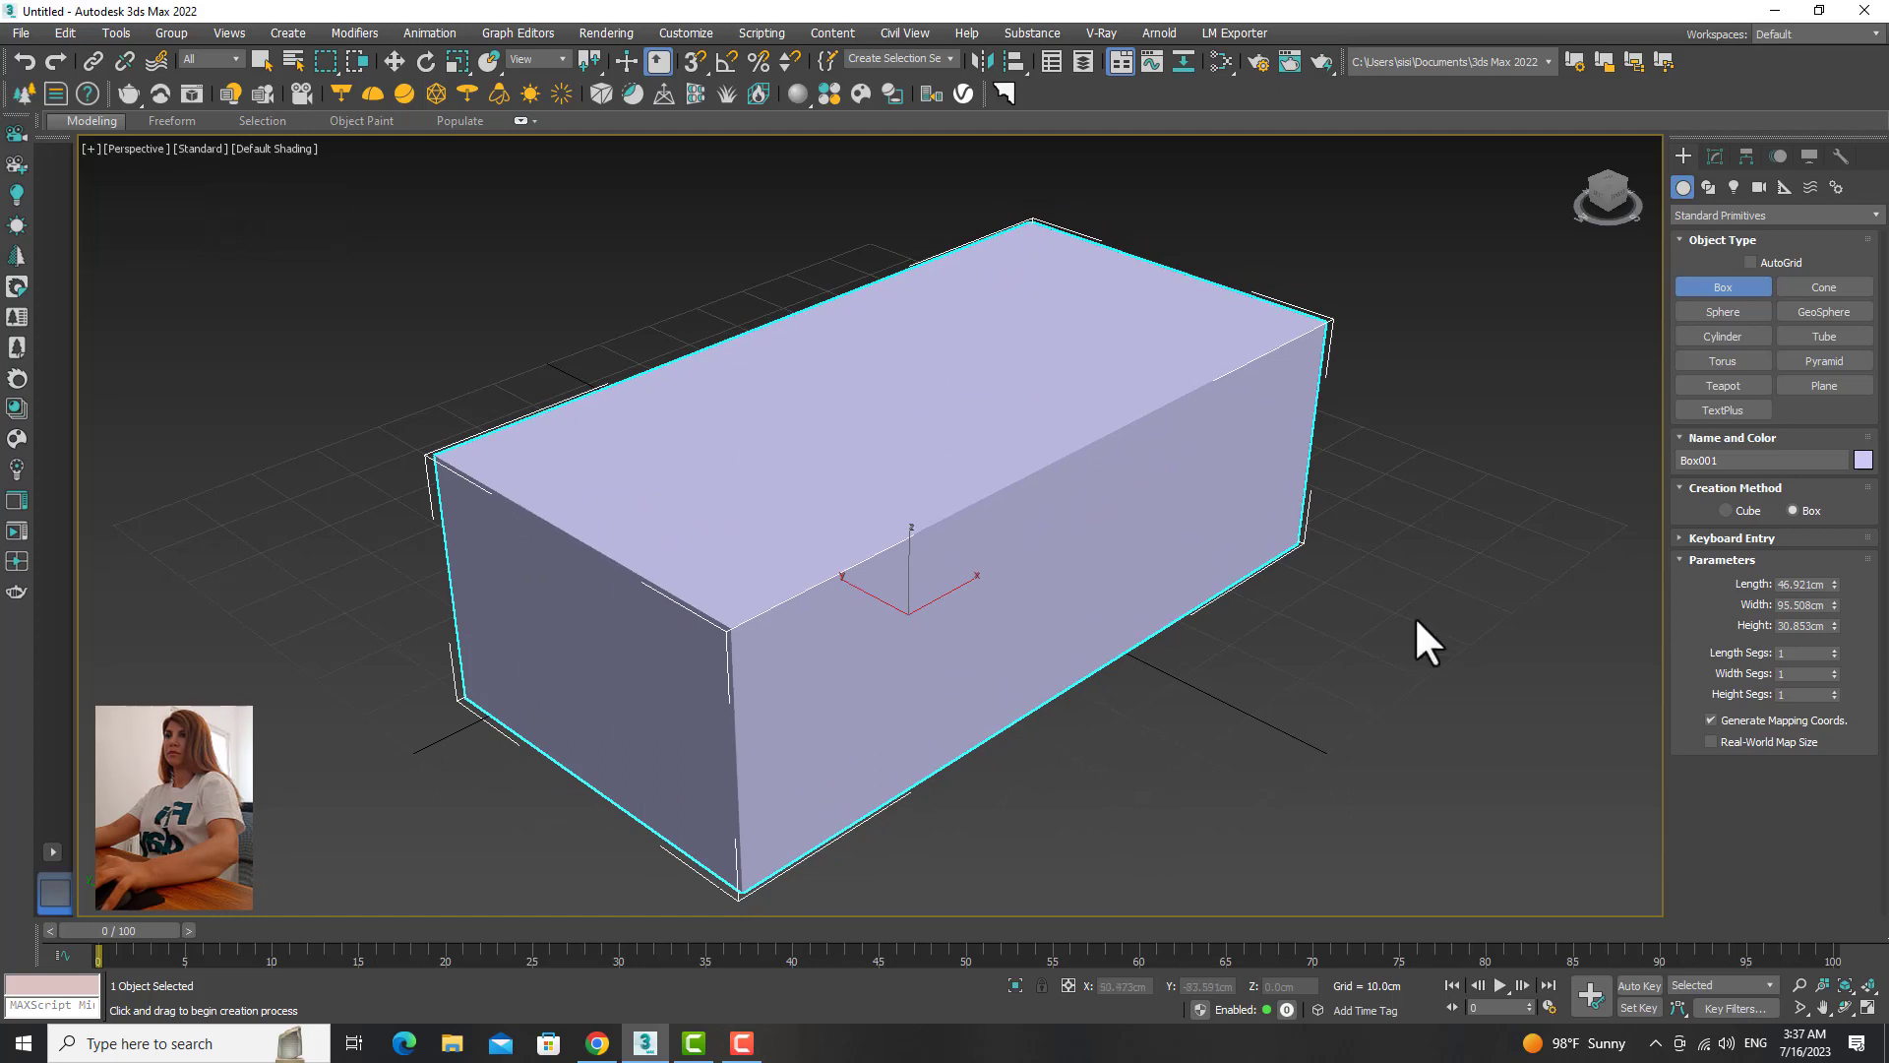
Step: Set the box's length to 120 cm, width to 120 cm and height to 25 cm
text(0)
key(Return)
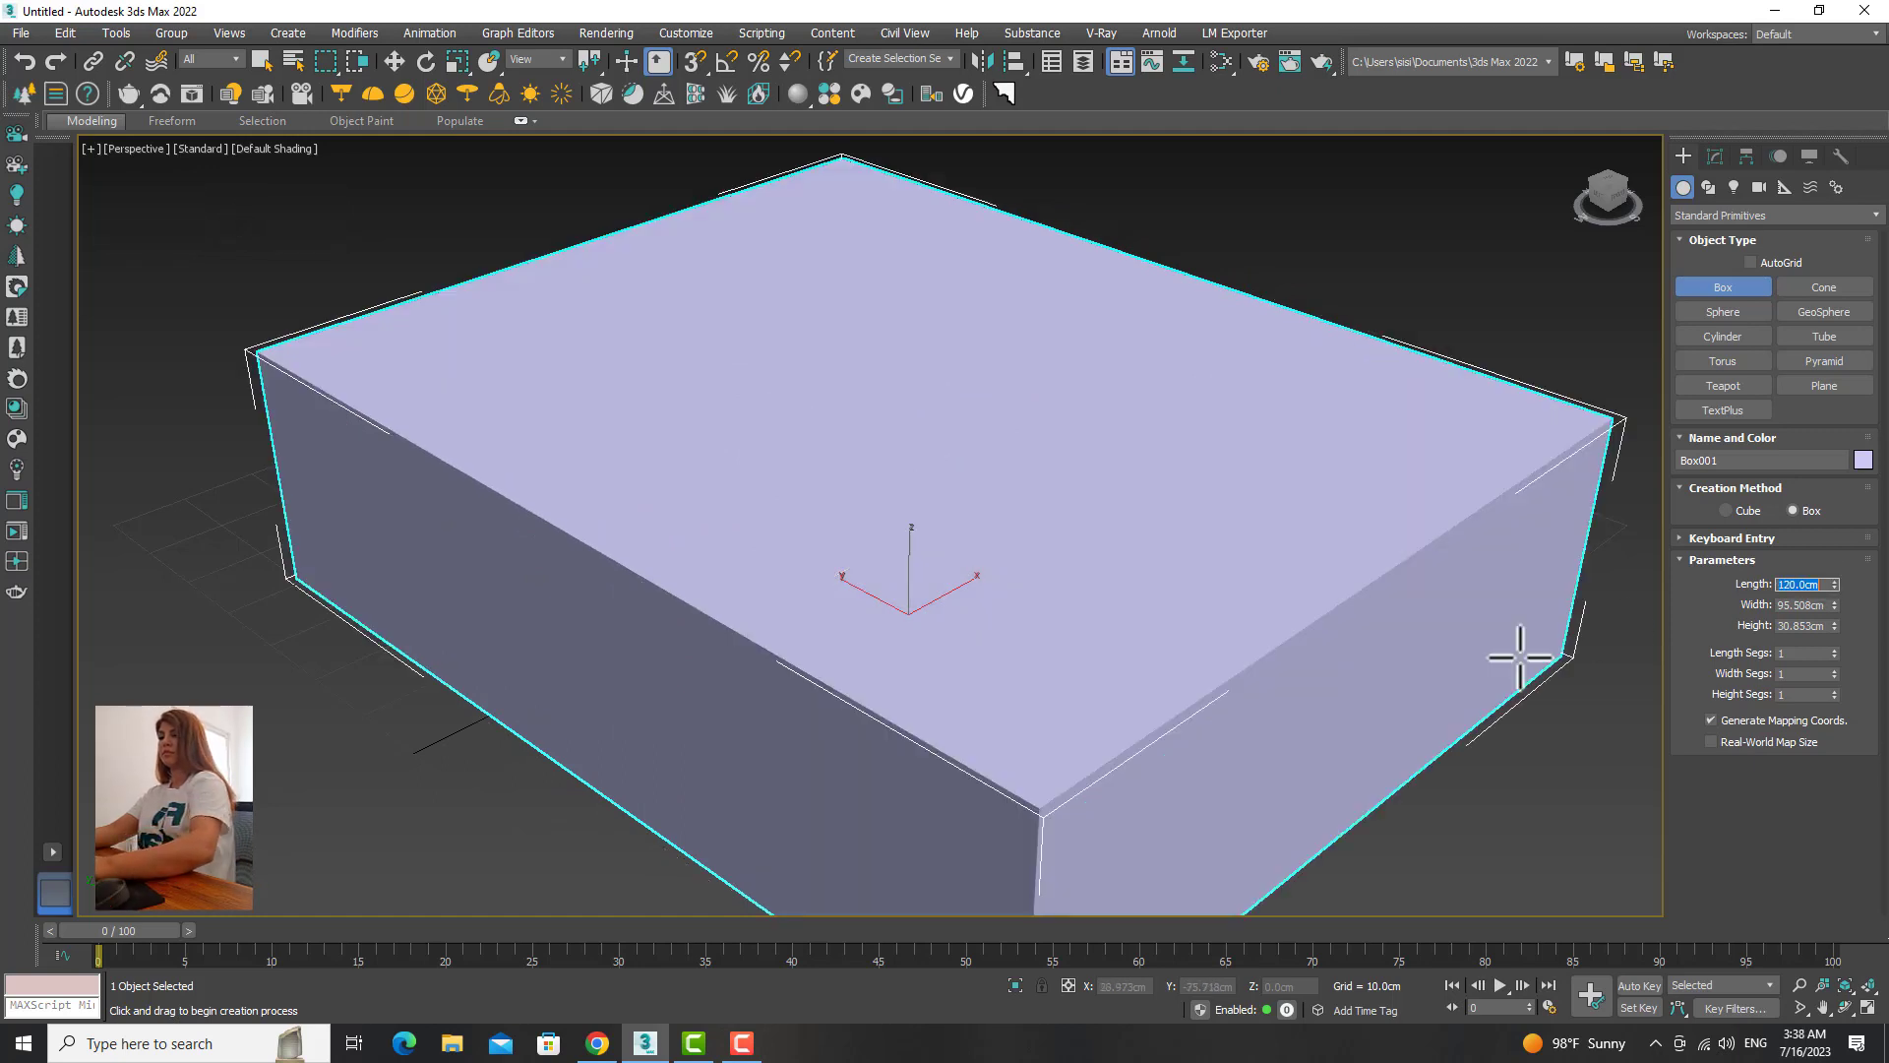
drag(1834, 604, 1604, 657)
right_click(1814, 606)
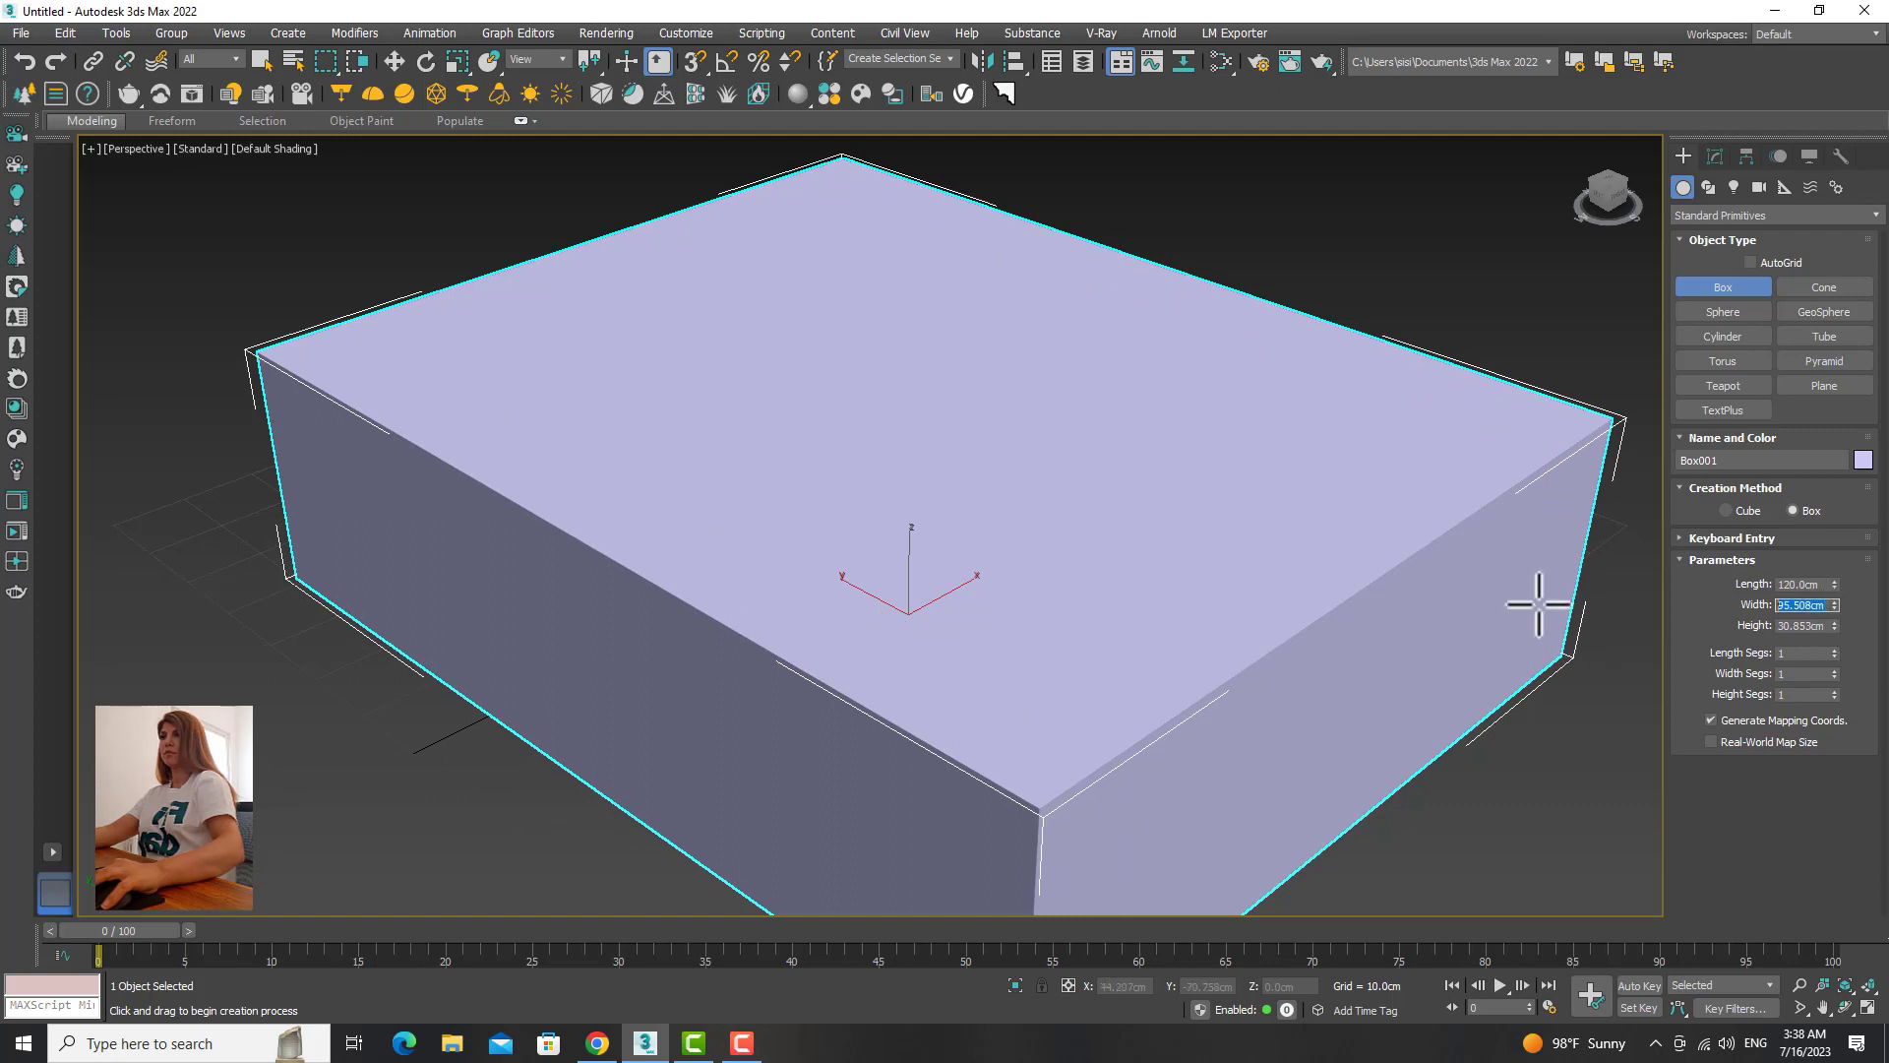
text(120)
key(Return)
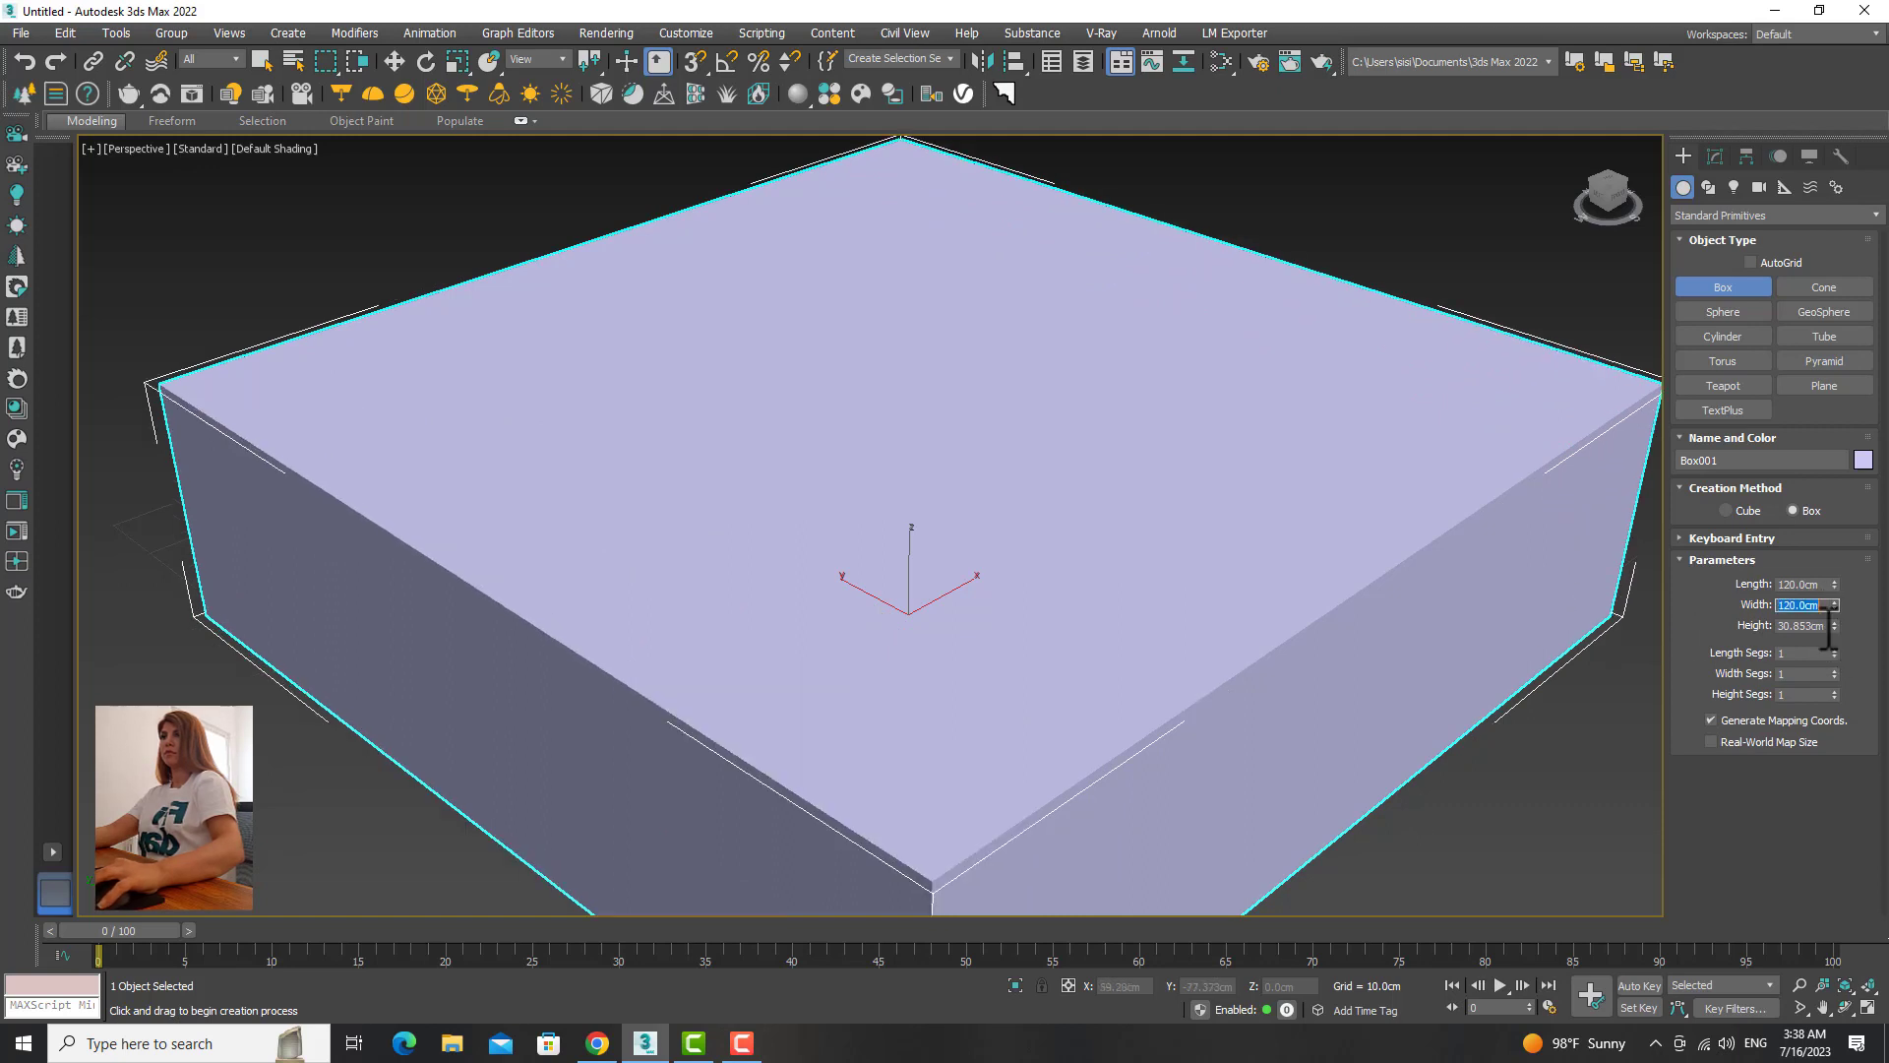
text(25)
key(Return)
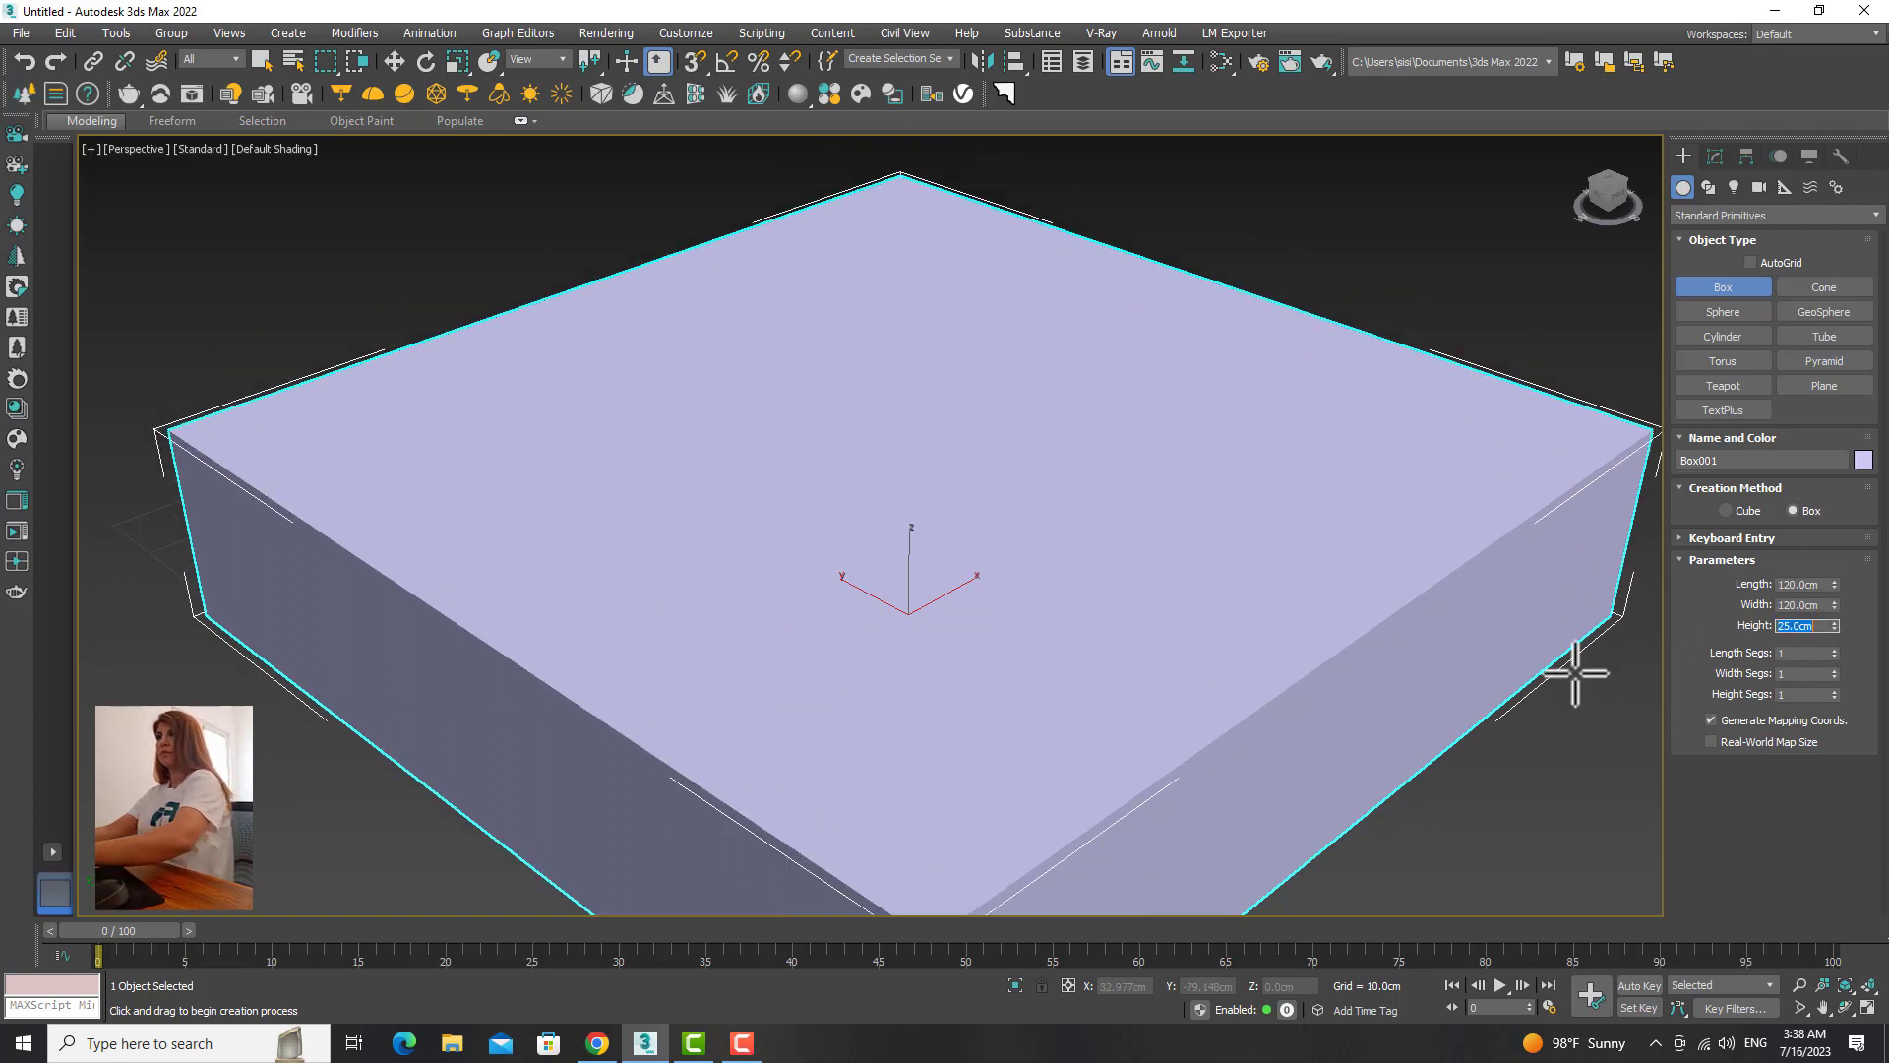
Step: Convert the box to an Editable Poly
scroll(1156, 621, down, 5)
middle_drag(1058, 616, 833, 574)
scroll(833, 575, up, 2)
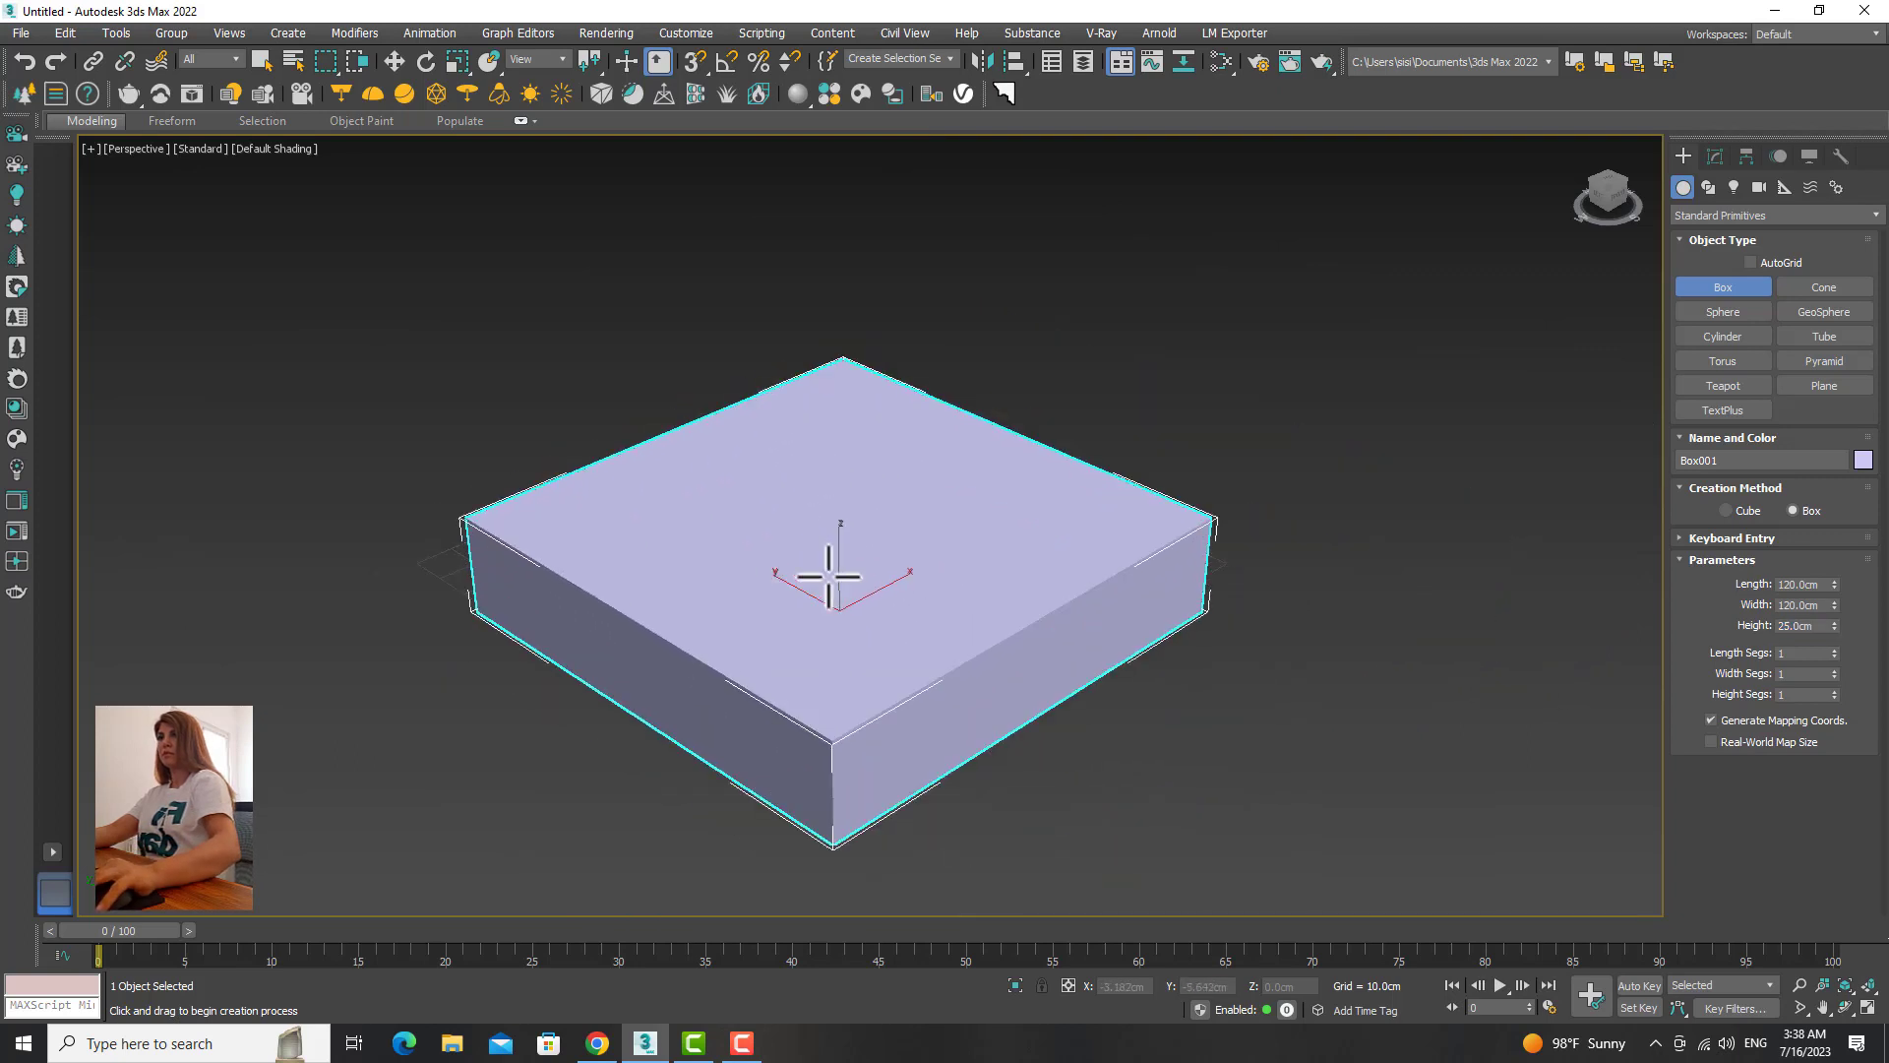
right_click(829, 577)
right_click(825, 576)
click(1007, 787)
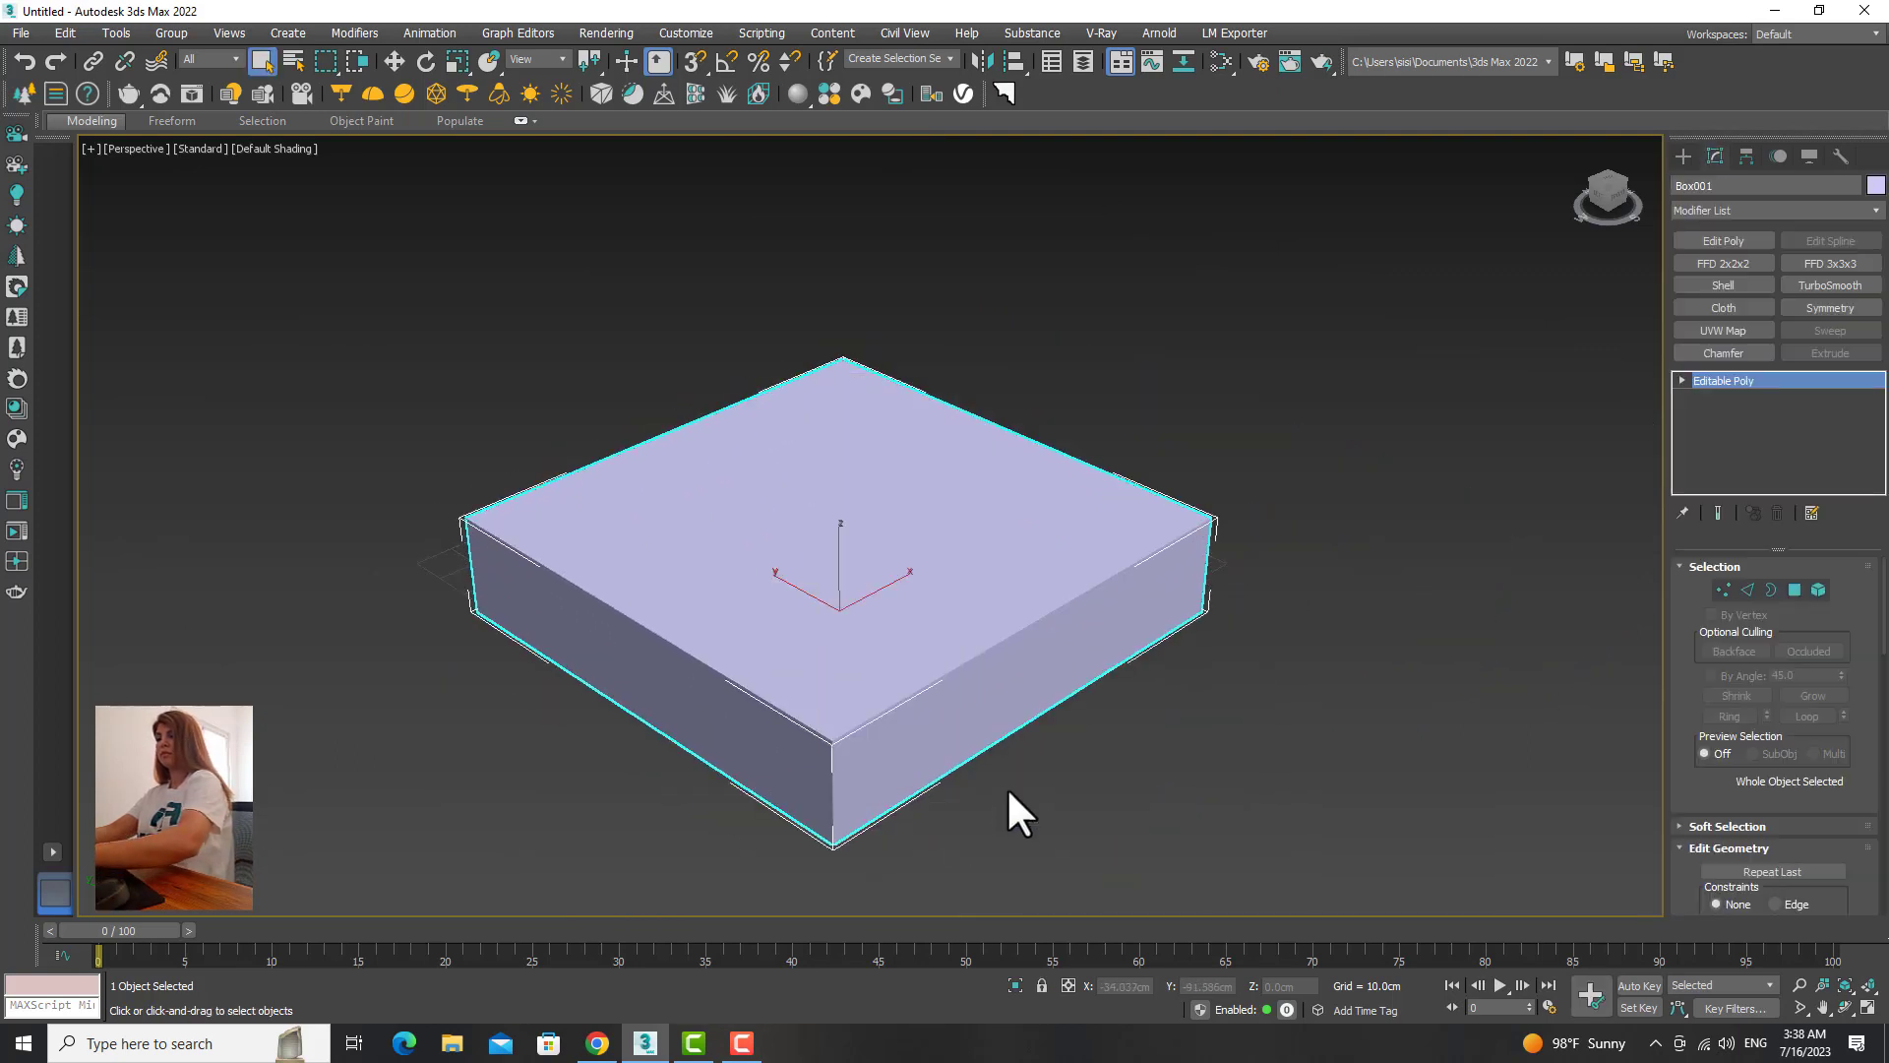
Step: Display edged faces and connect the two opposite corner vertices diagonally on both the box's top and bottom faces
click(1723, 589)
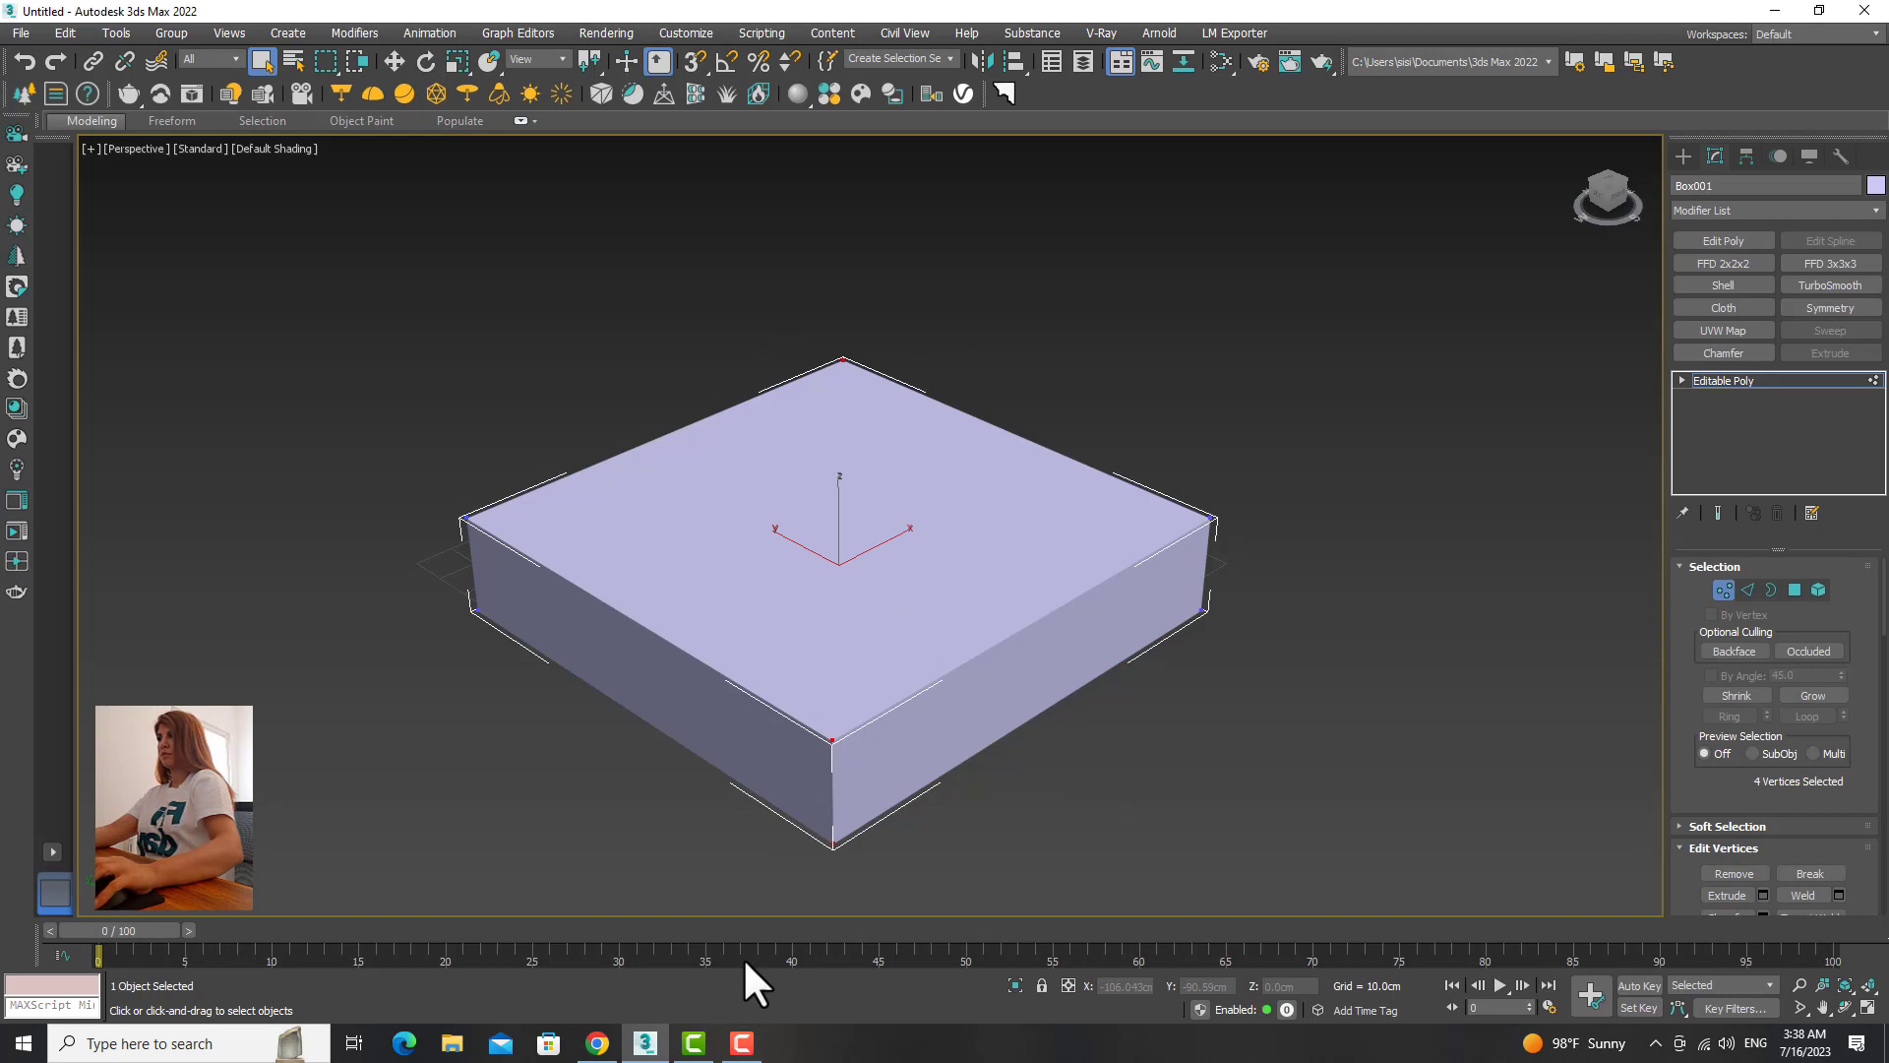
key(F4)
key(ctrl+shift+e)
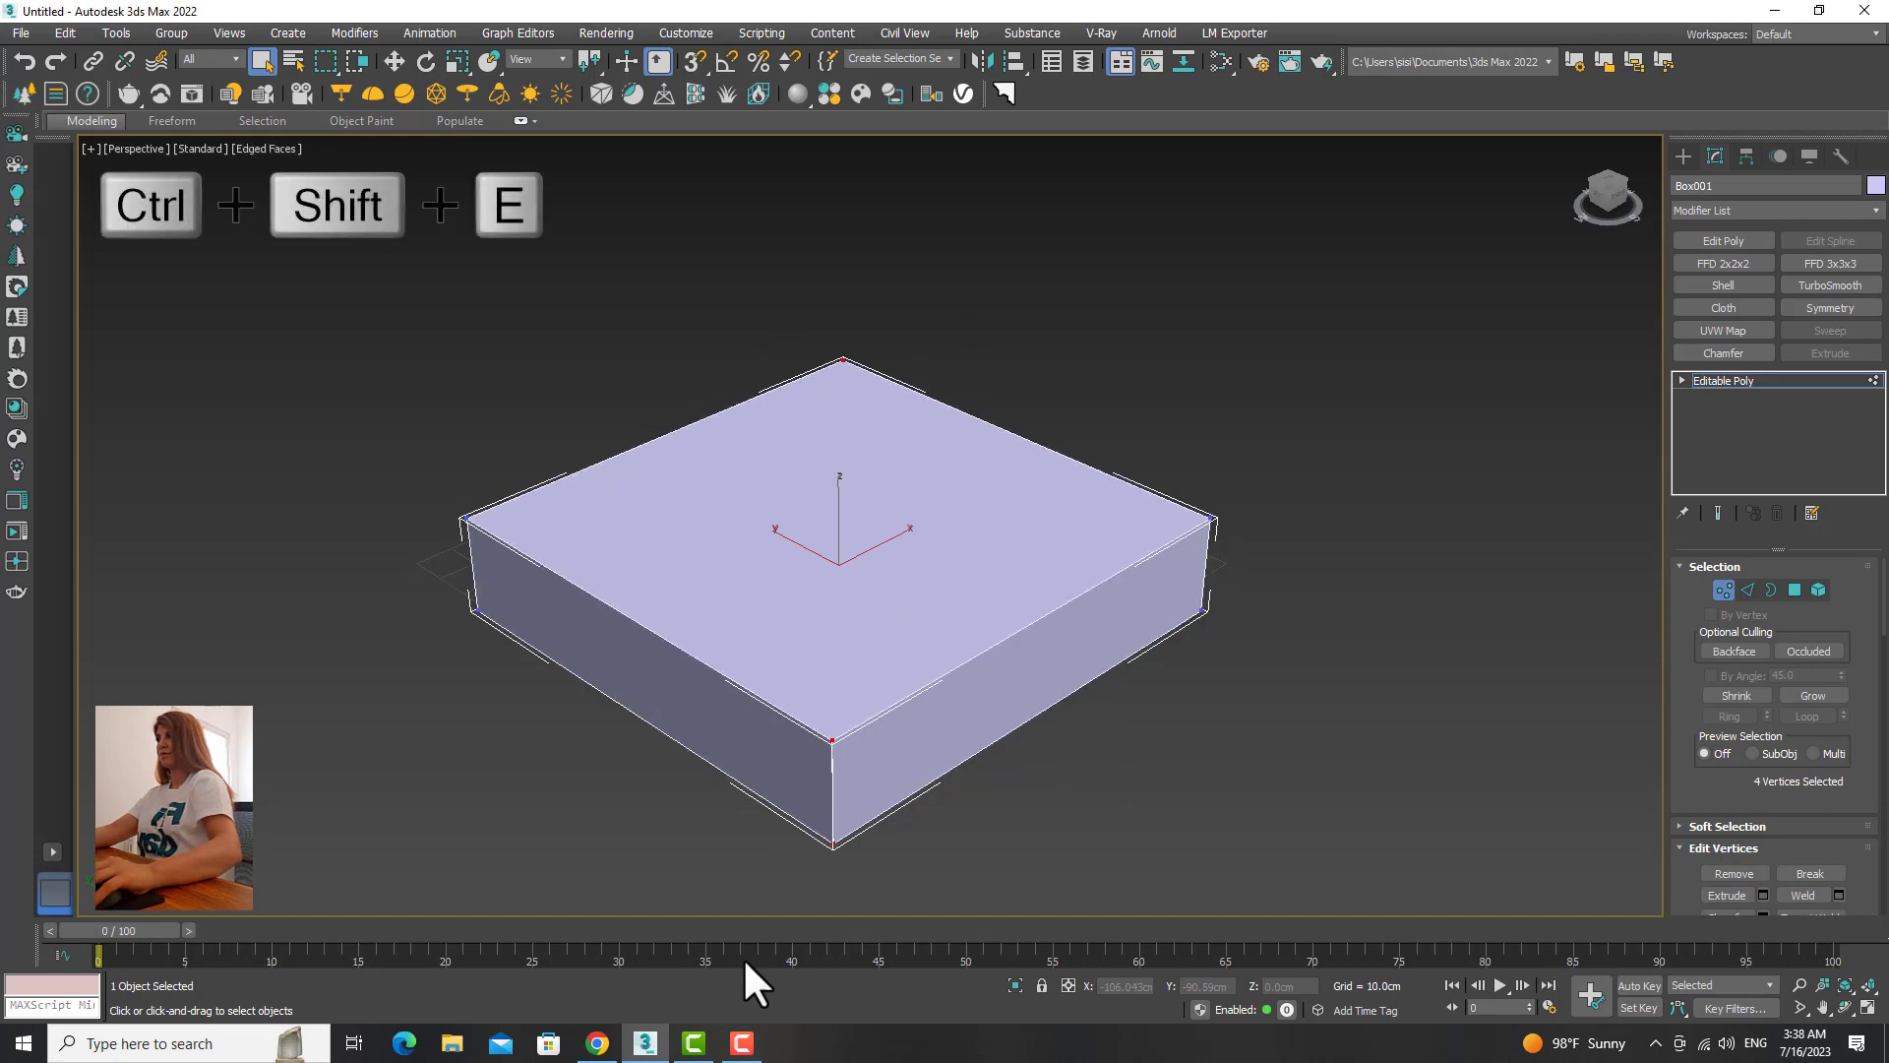
alt+middle_drag(742, 957, 800, 937)
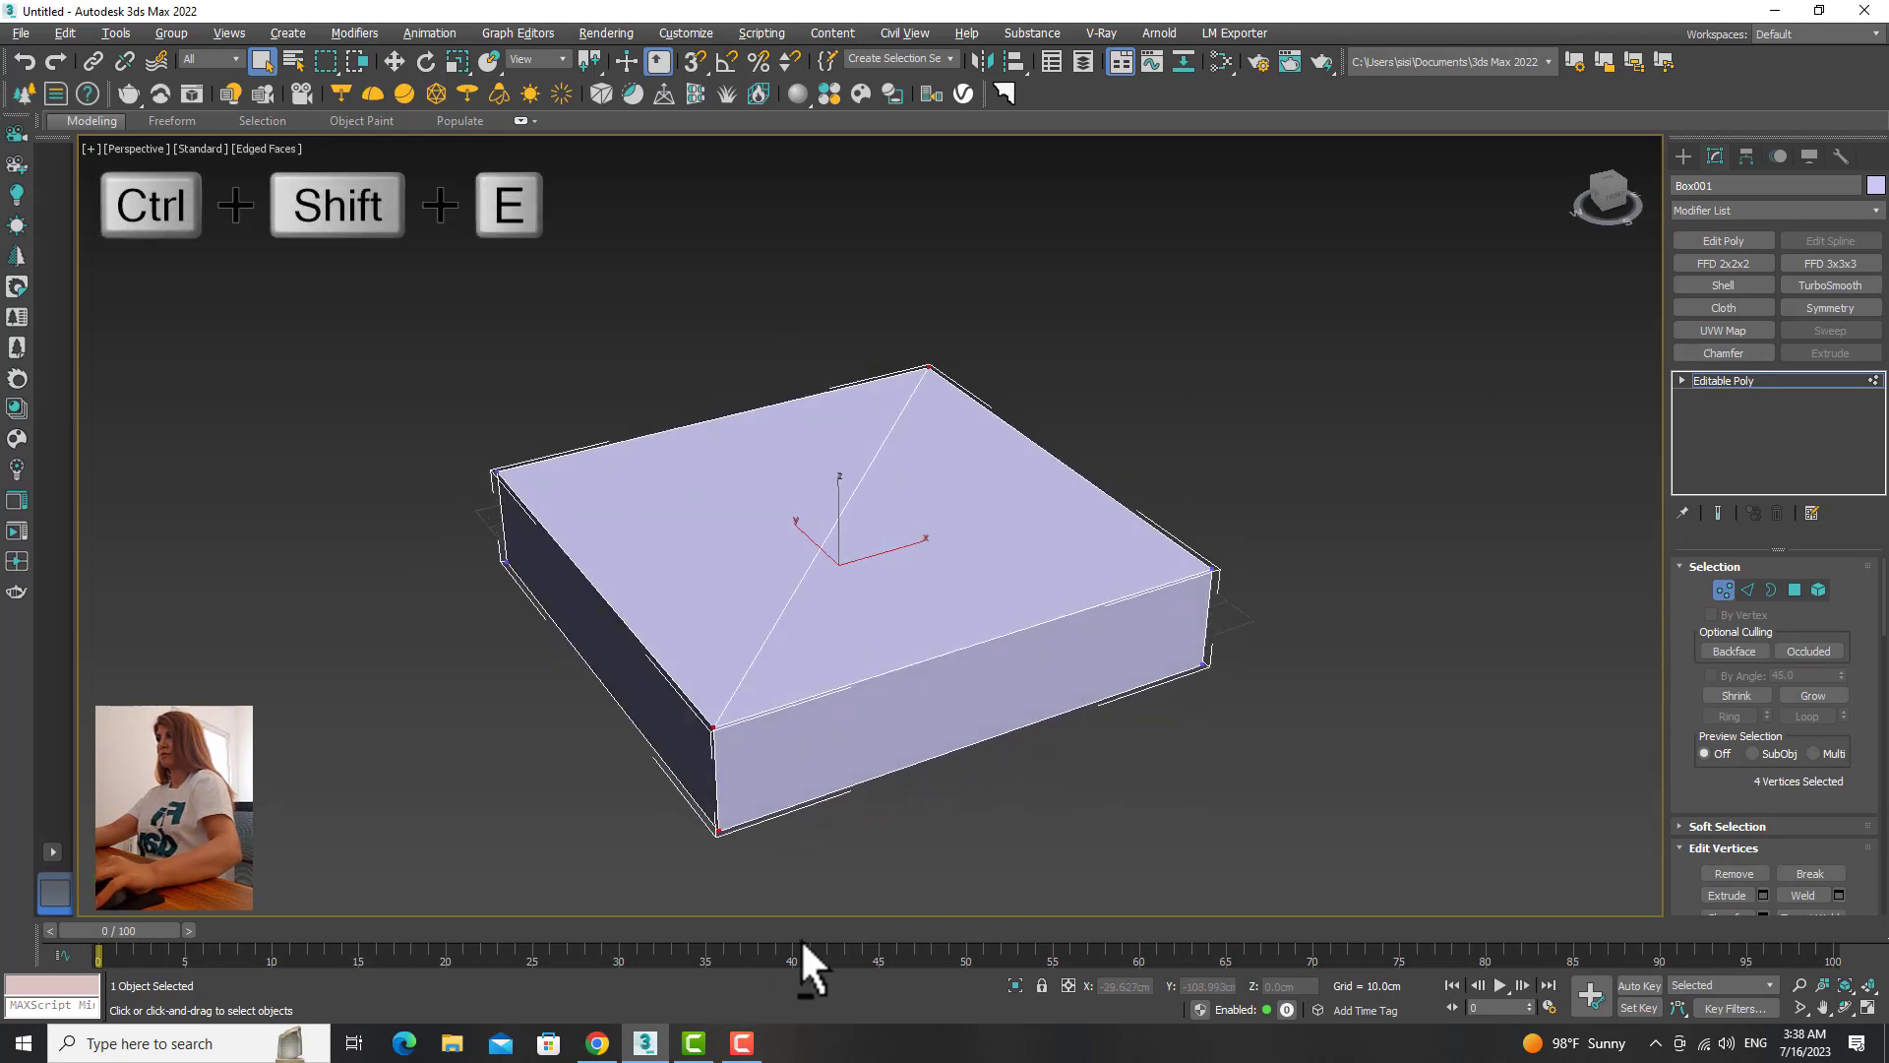
Step: Select the edges crossing one side of the diagonal and connect them with a new edge loop parallel to it
click(1748, 590)
drag(1054, 410, 962, 819)
key(ctrl+shift+e)
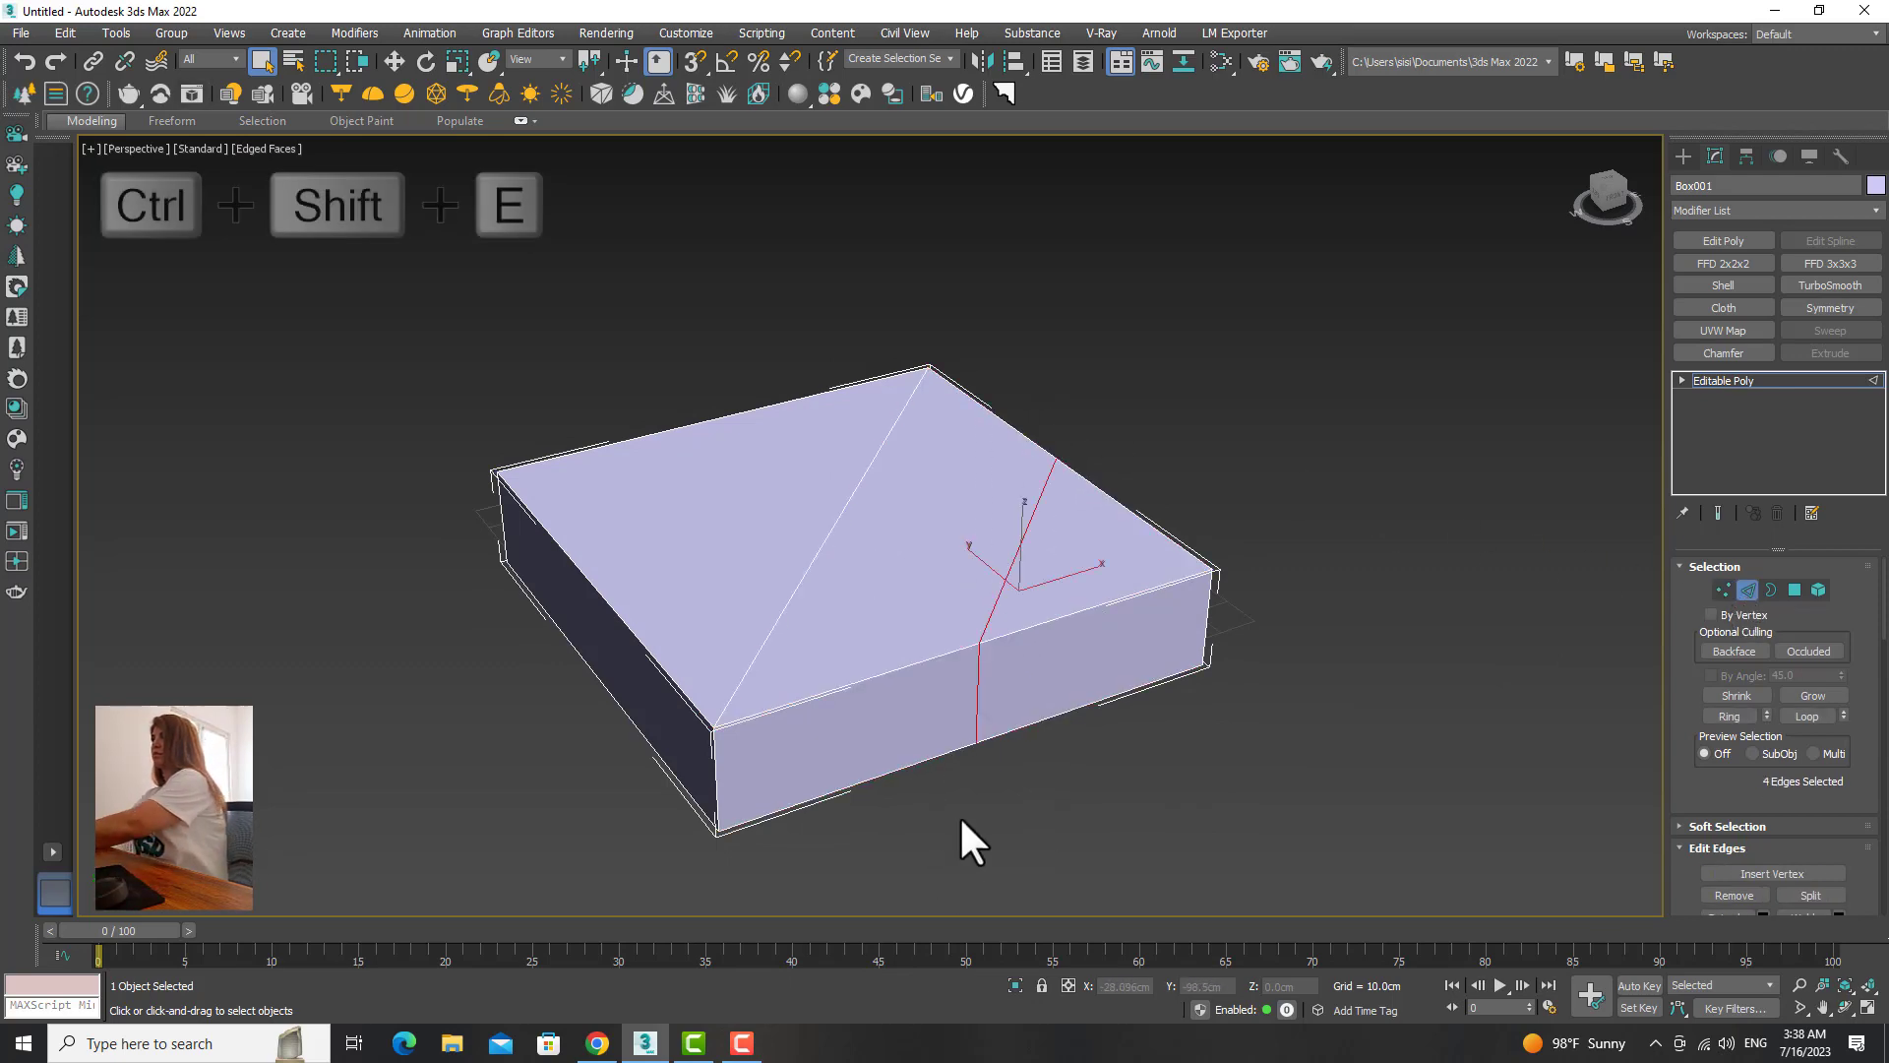
Step: Move the new edge loop away from the diagonal towards the box's corner, using edge constraints and the Local coordinate system
double_click(97, 121)
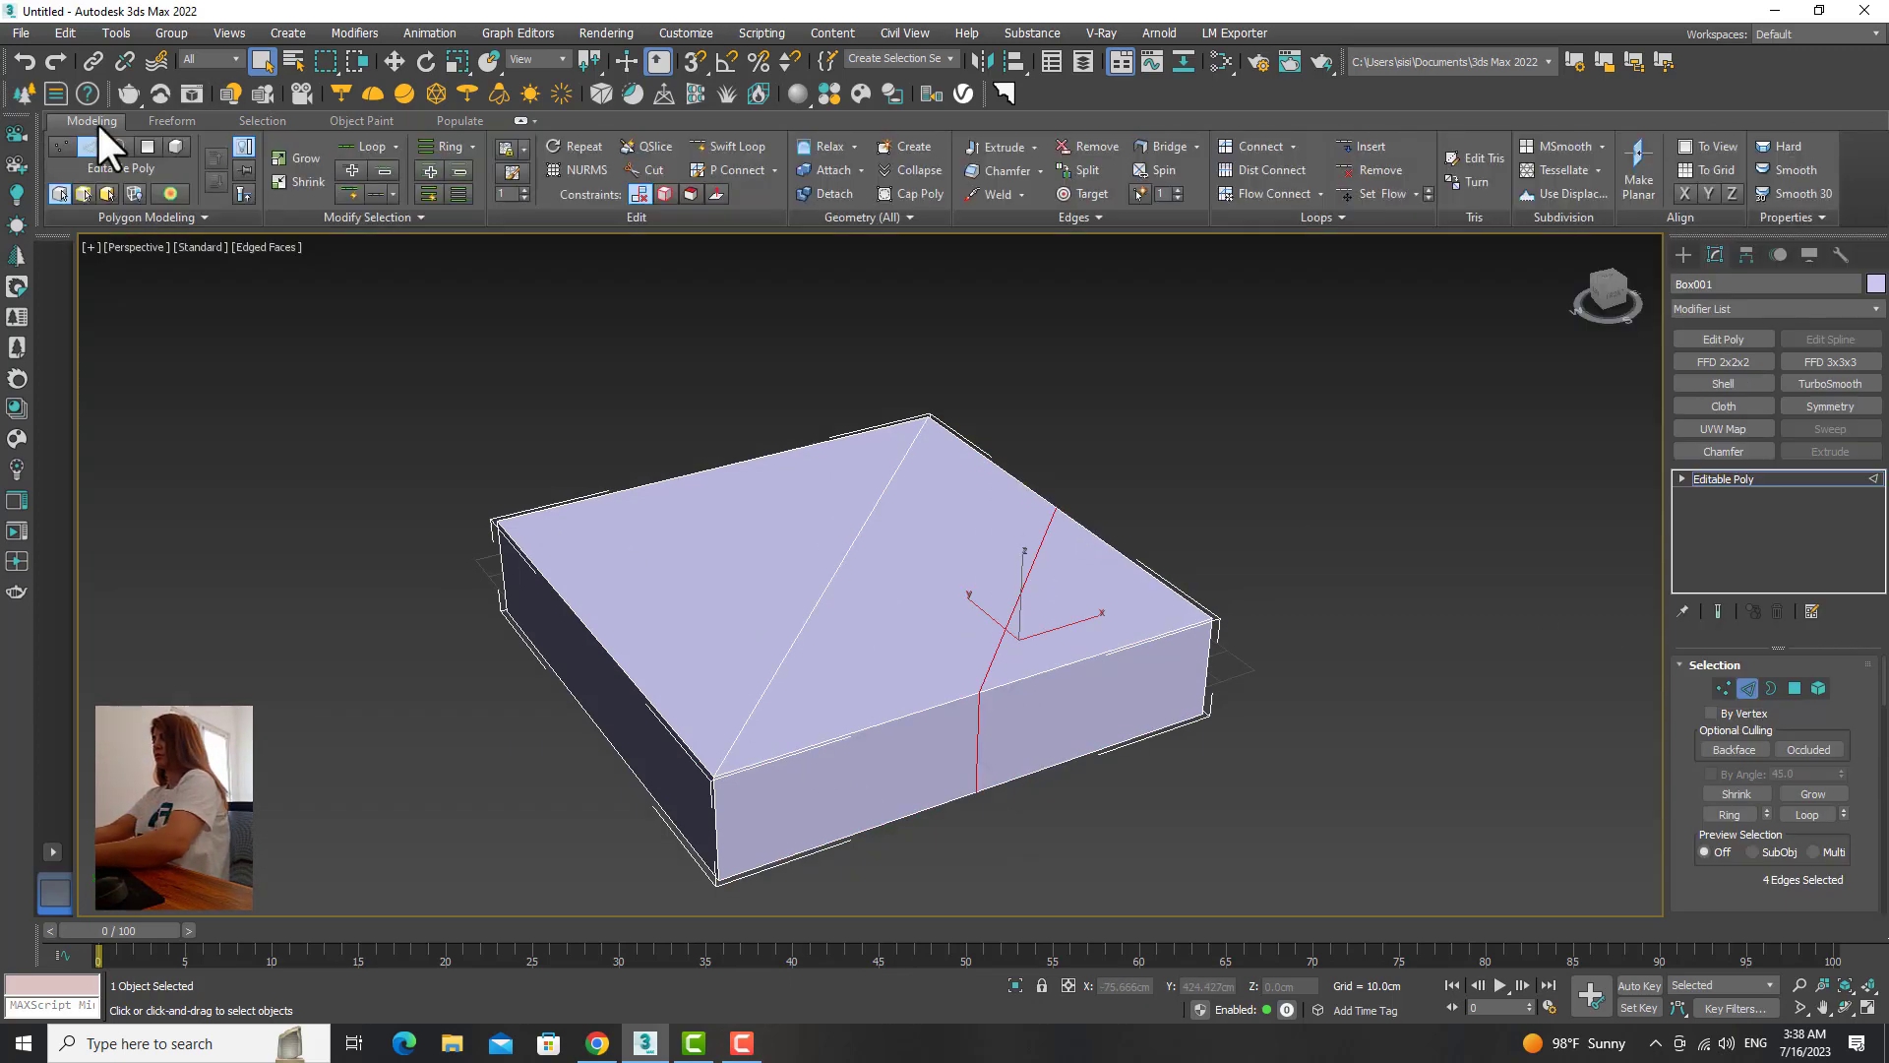
click(395, 62)
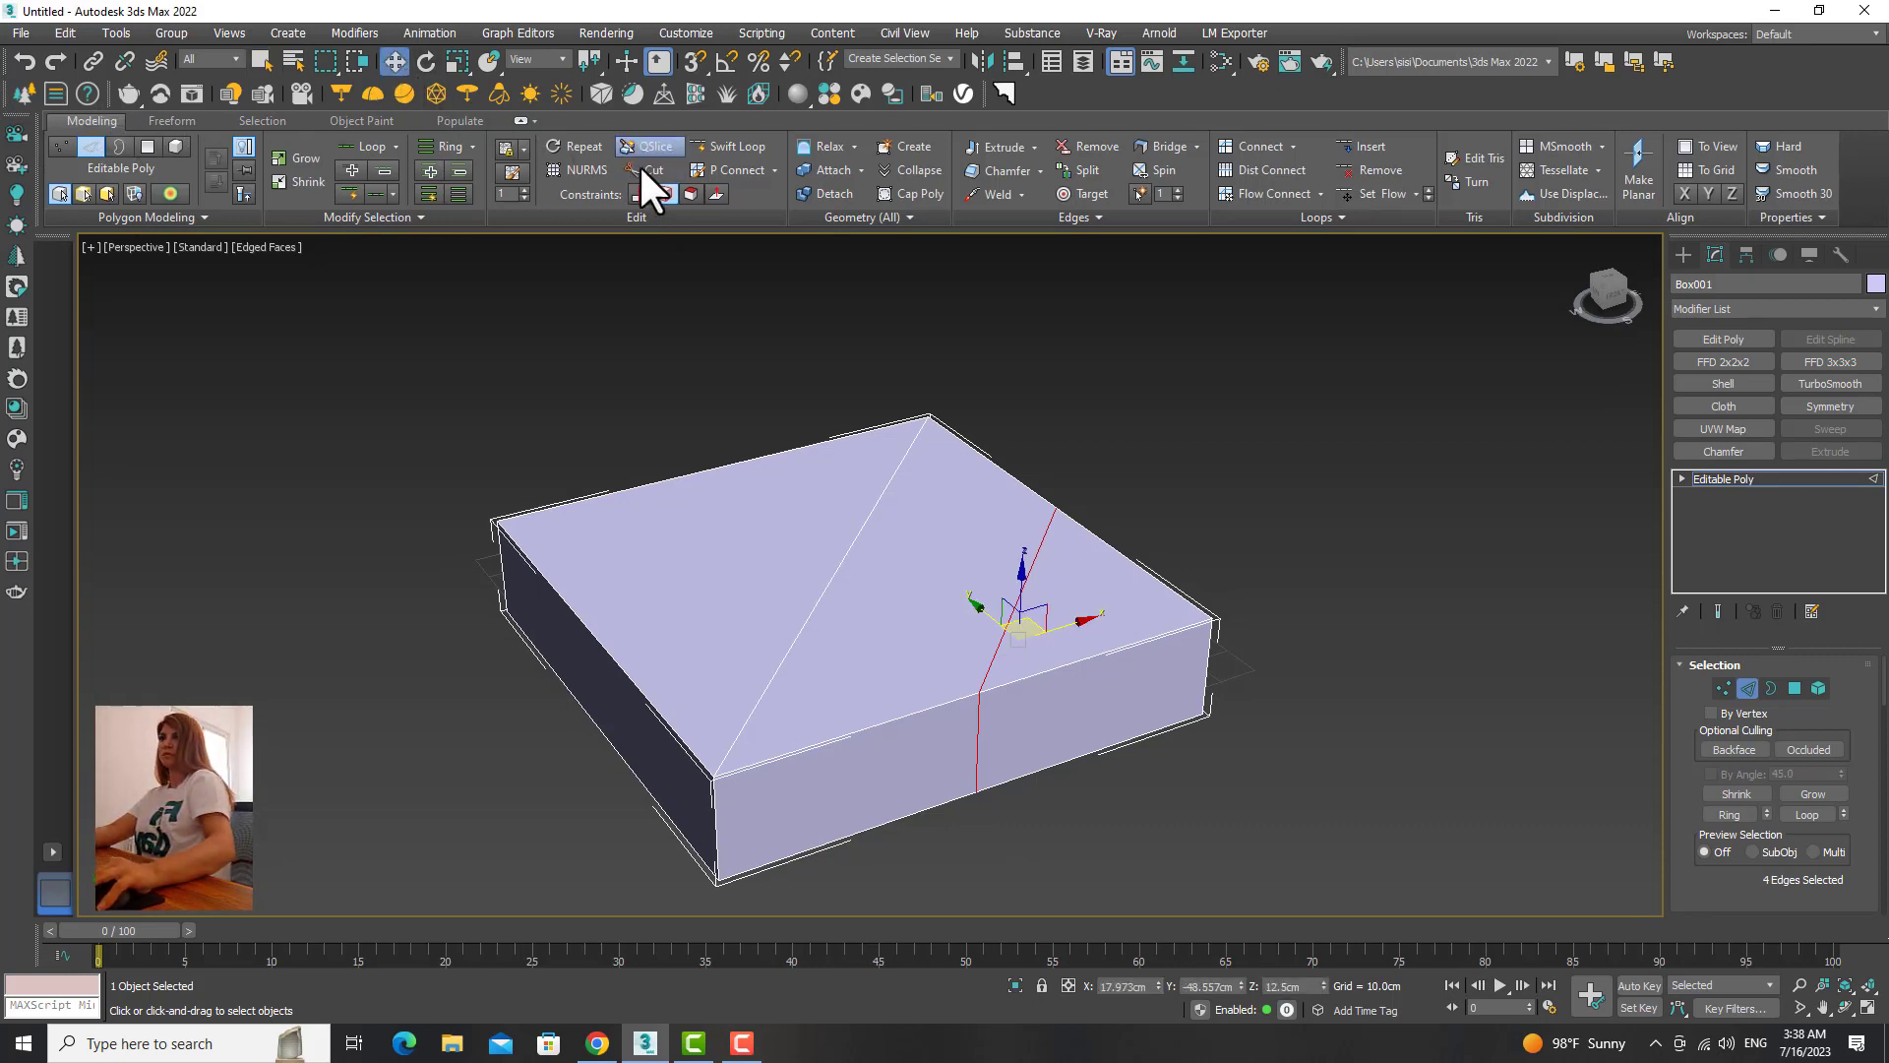
click(547, 57)
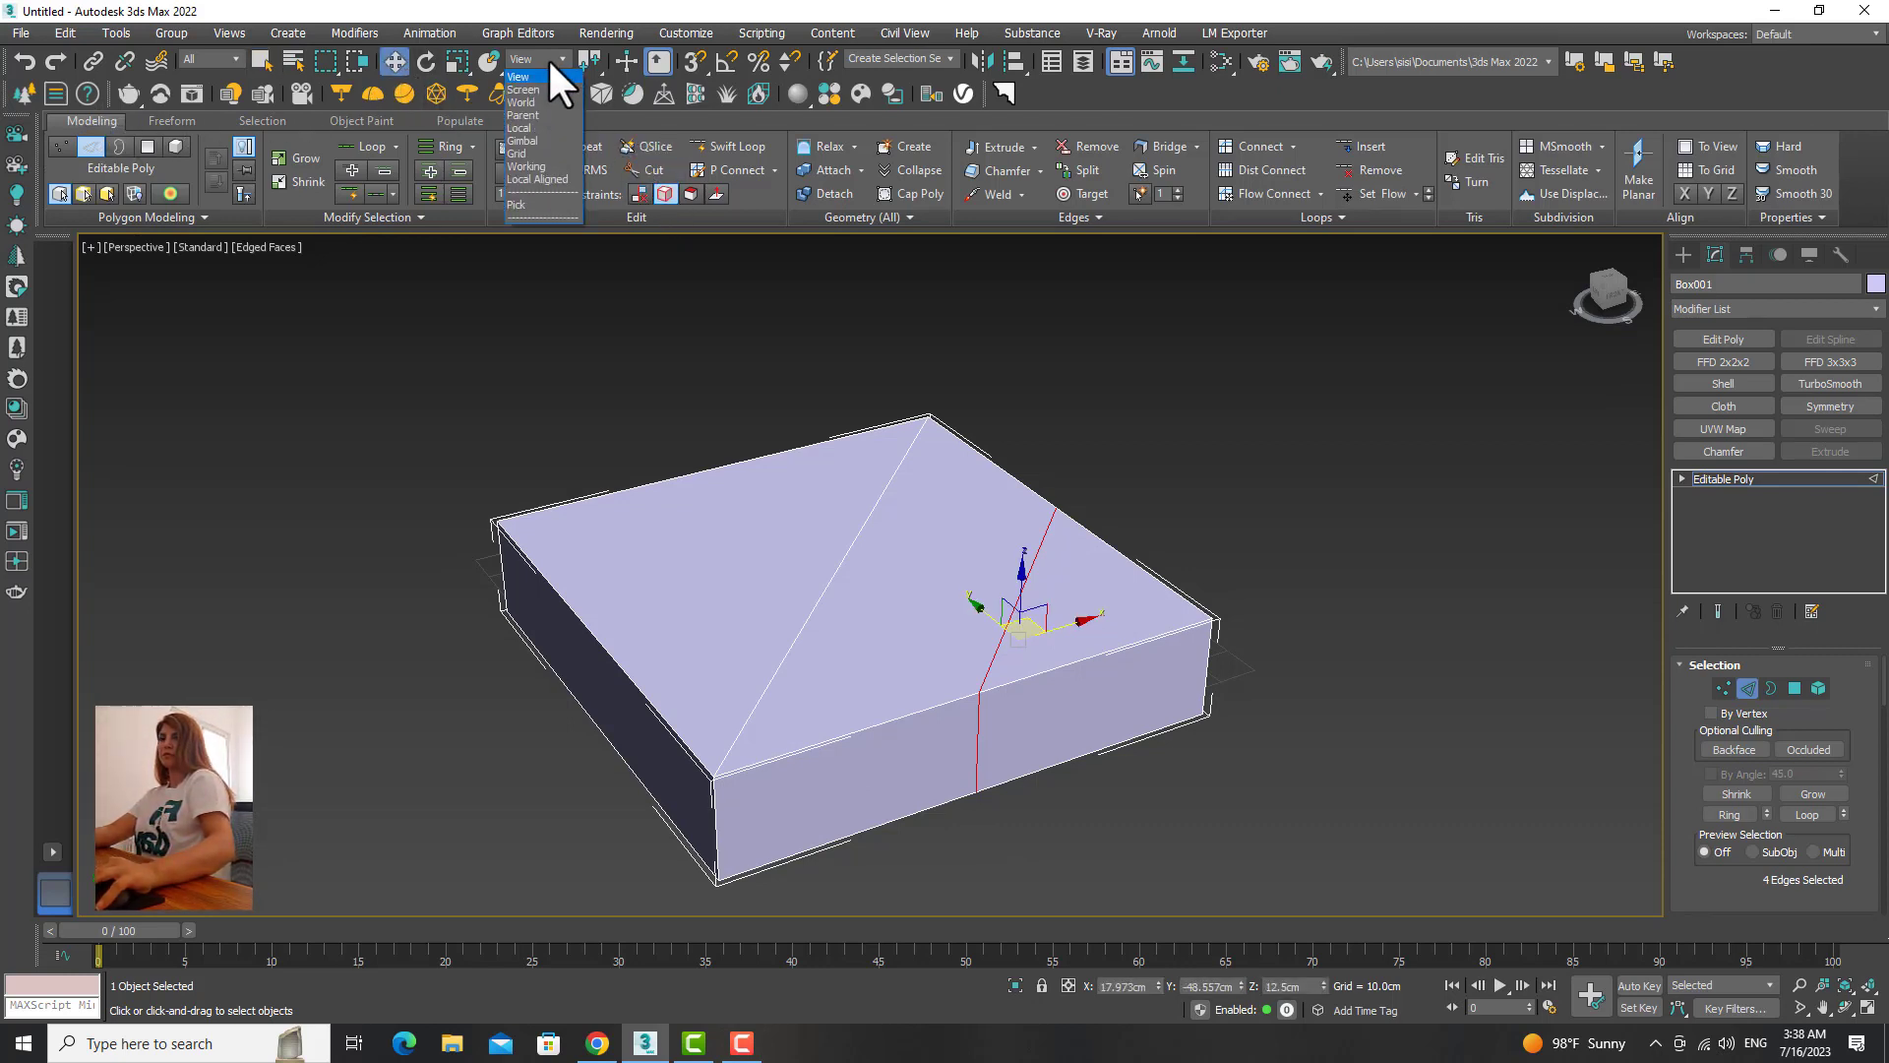
click(534, 127)
drag(1105, 657, 1114, 657)
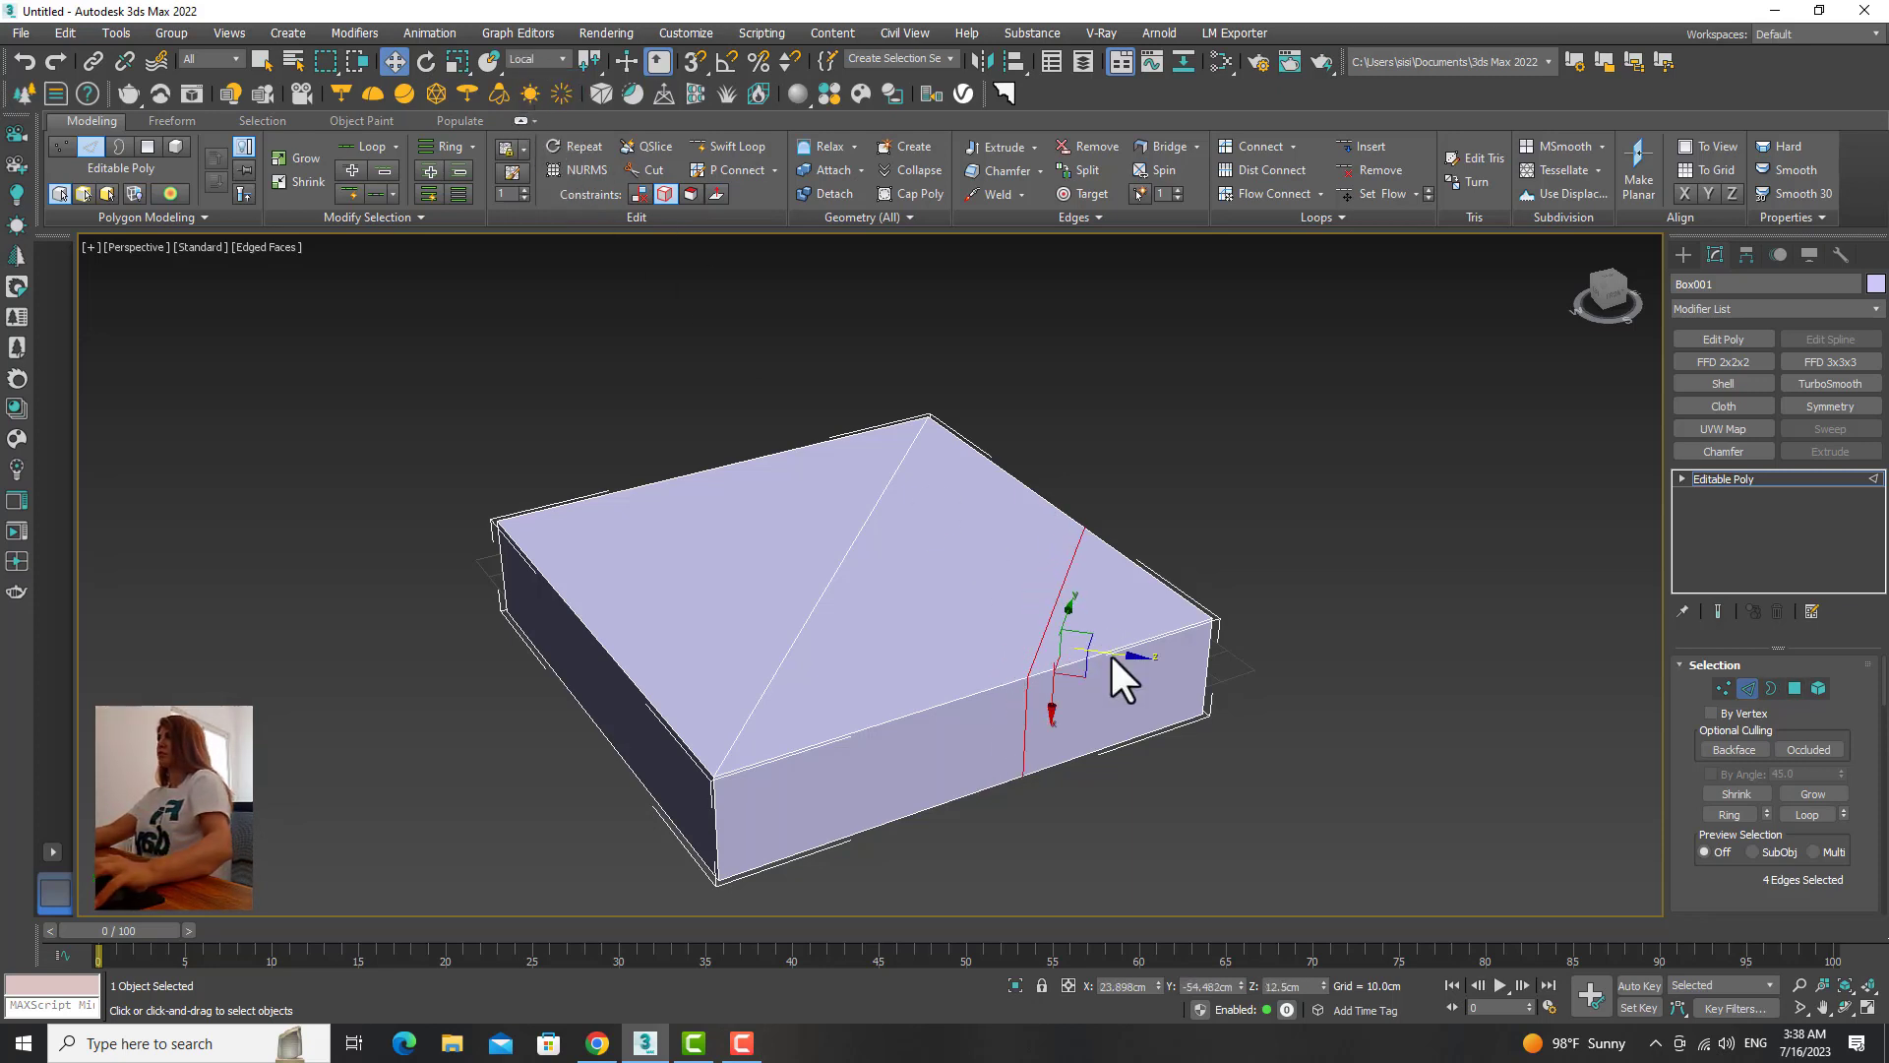
Step: Connect another edge loop between the diagonal and the first loop, and shift it along its local Z axis towards the diagonal
alt+middle_drag(1106, 670, 1084, 638)
key(ctrl+shift+e)
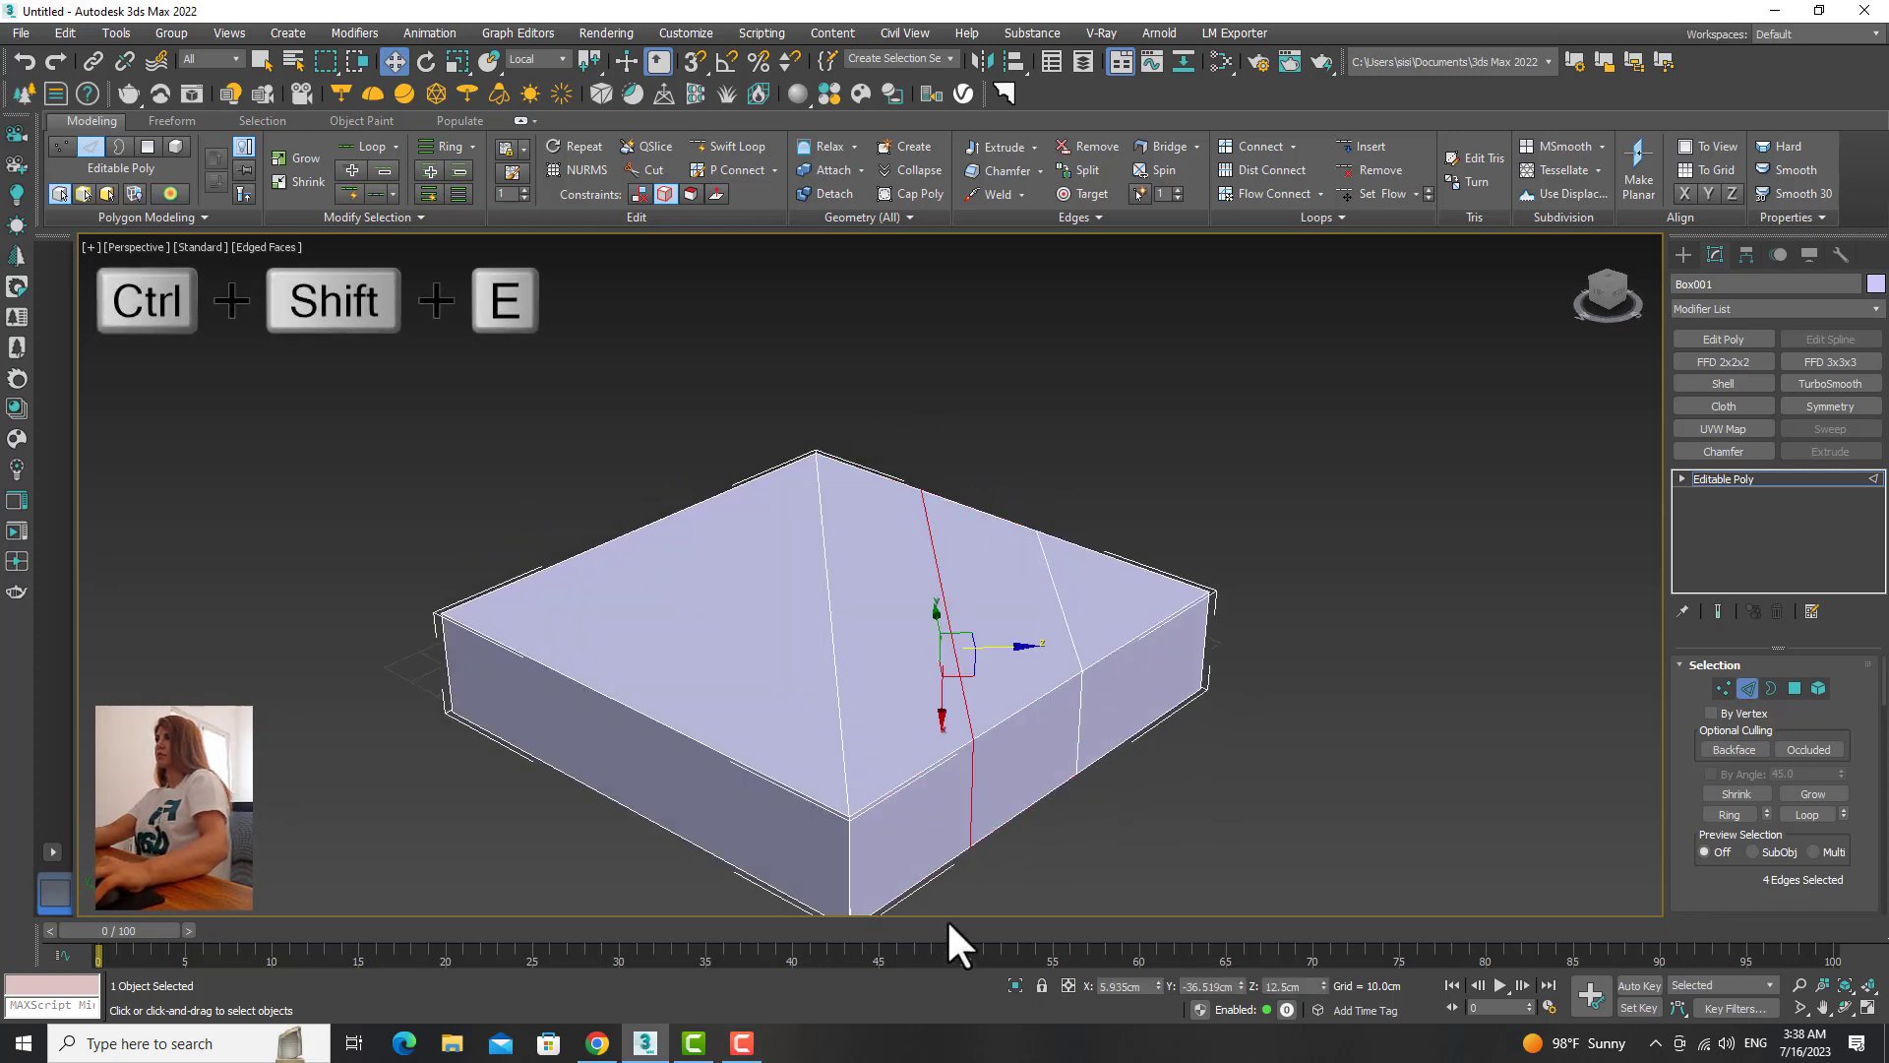
alt+middle_drag(948, 915, 962, 830)
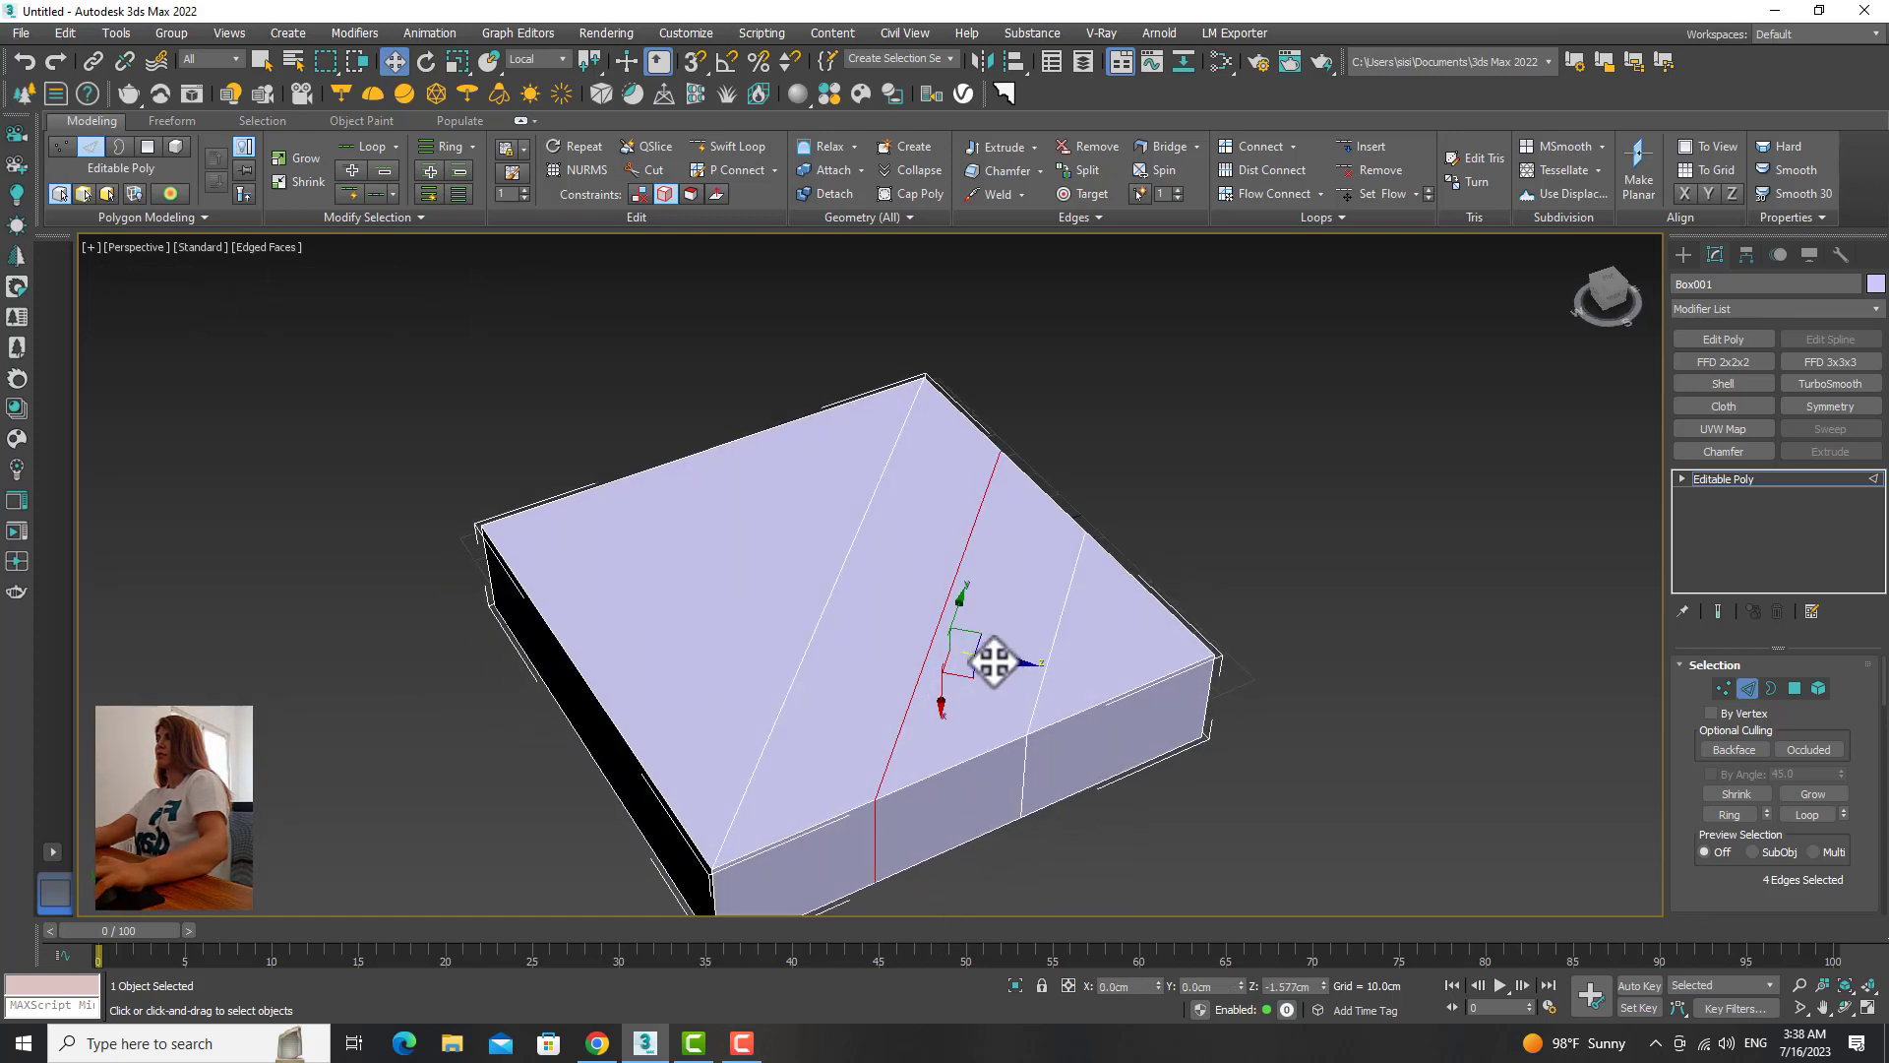
drag(994, 662, 983, 667)
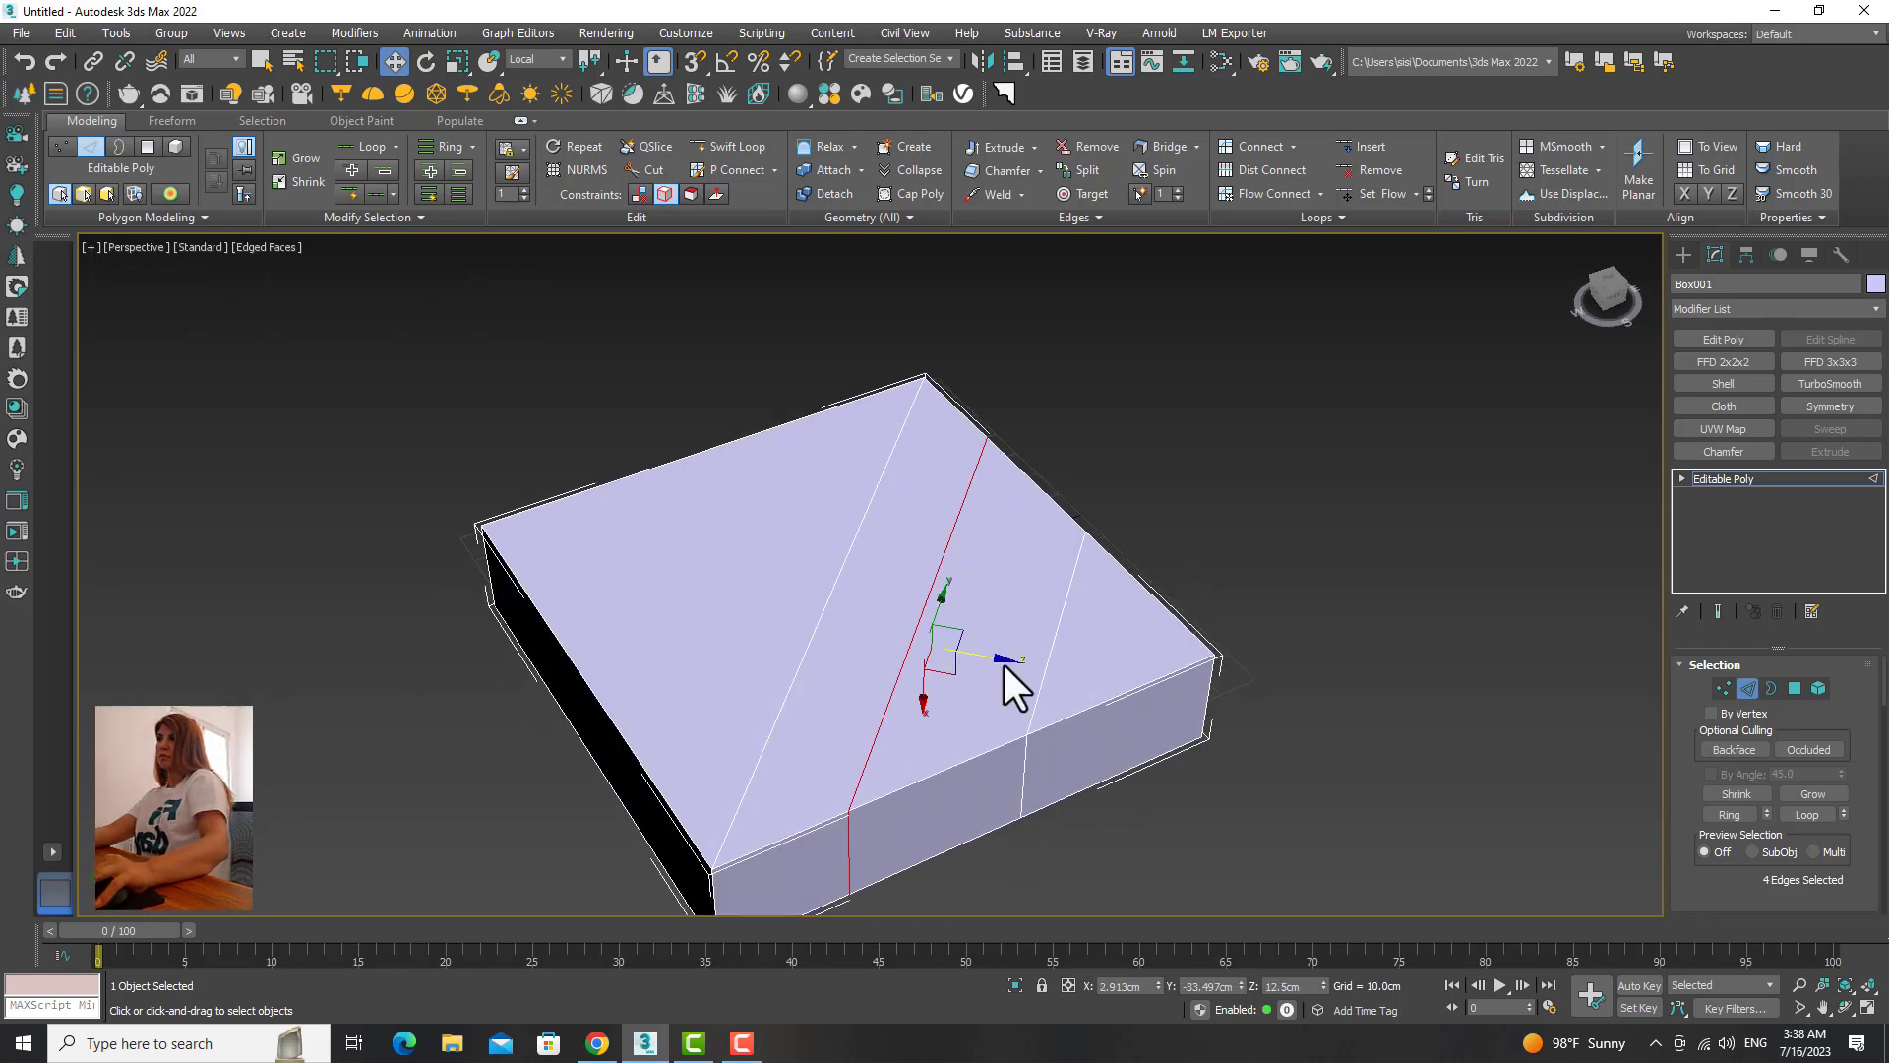
Step: Select the band of polygons between the two parallel loops, invert the selection and delete all other polygons
click(1795, 688)
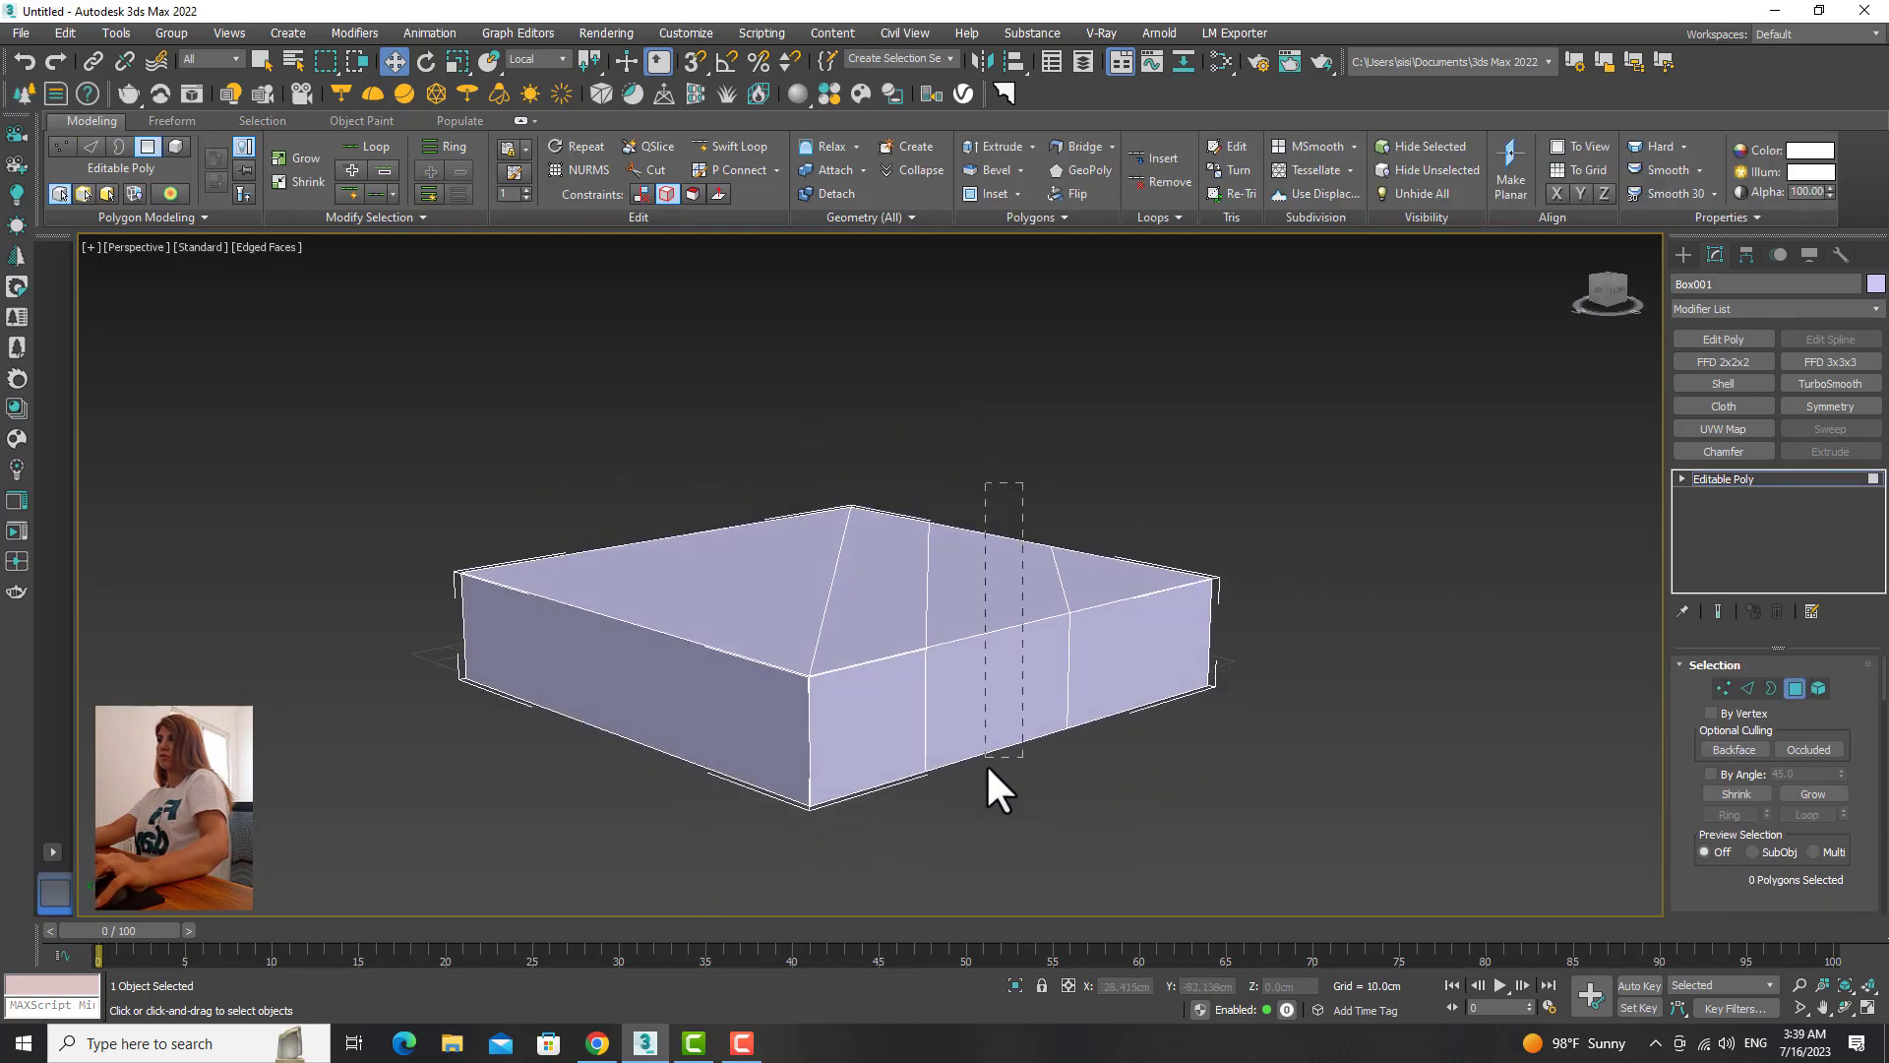
drag(988, 766, 993, 784)
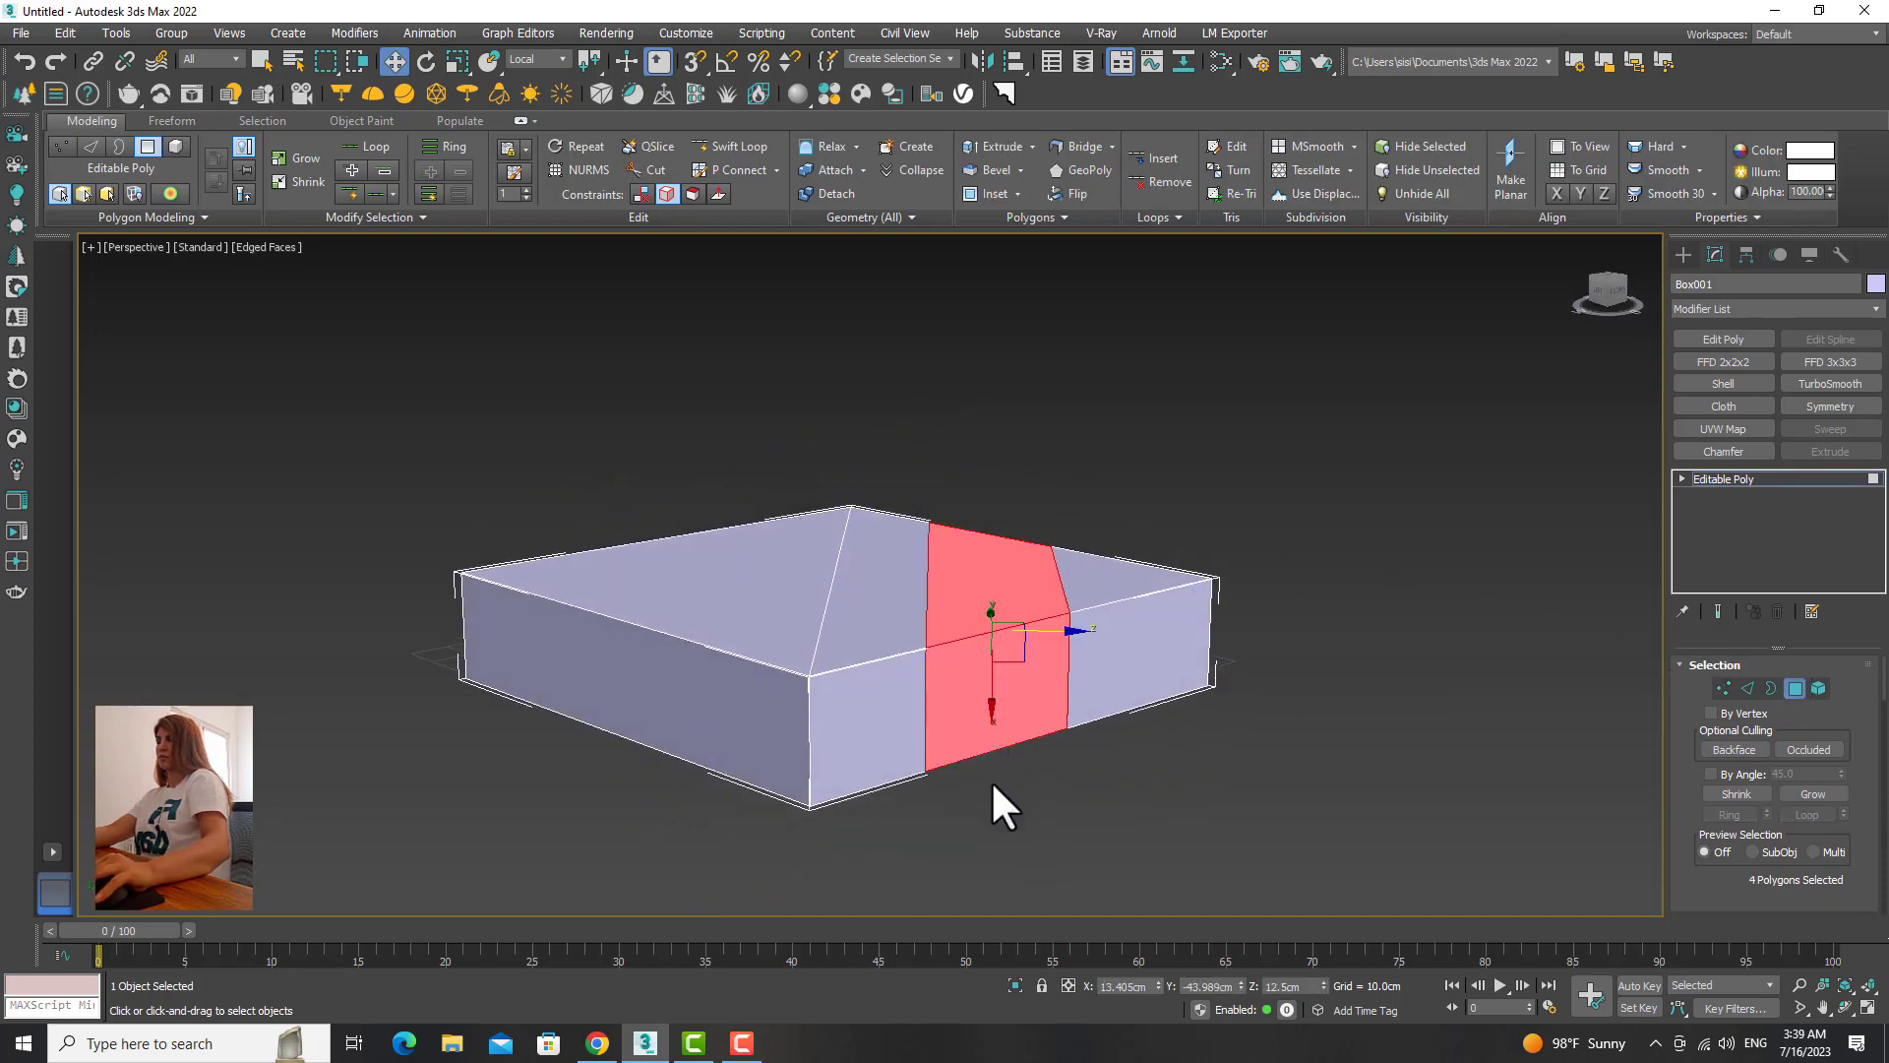
key(ctrl+i)
key(Delete)
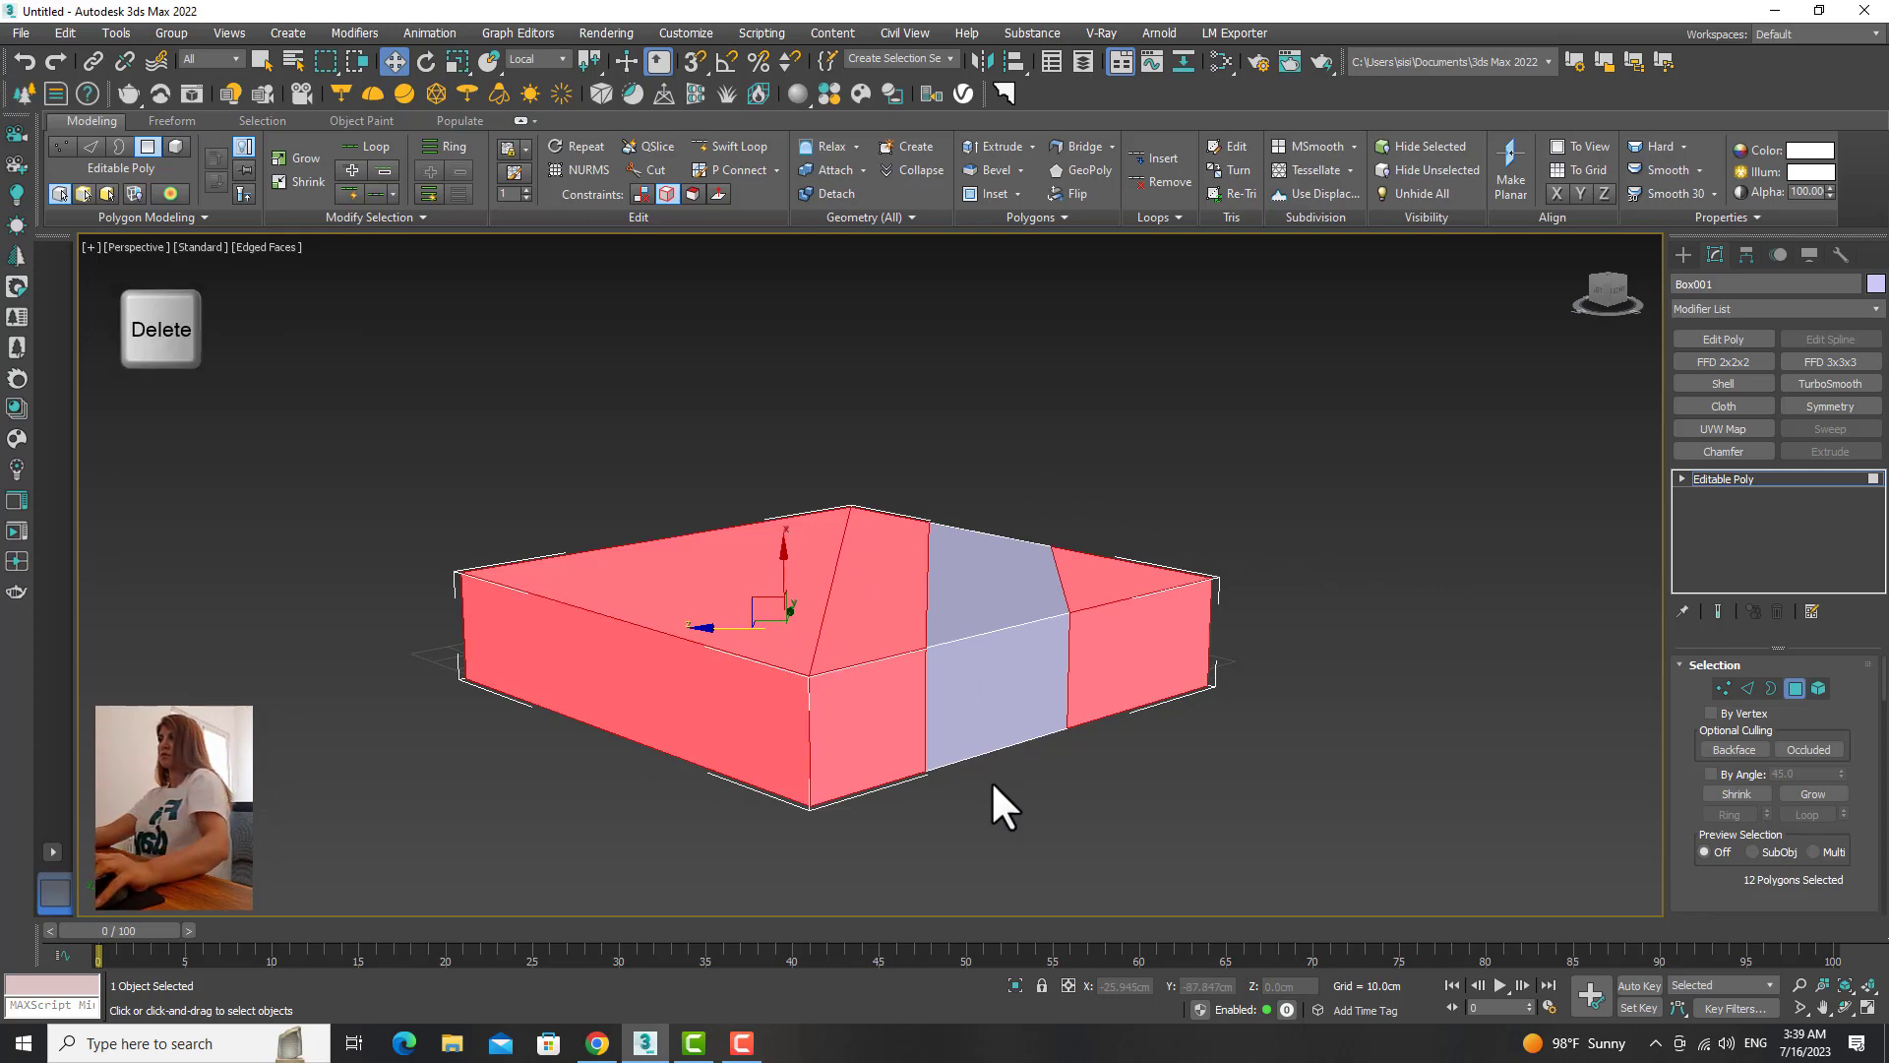
Step: Connect the band's long top and bottom edges across its width with 2 segments
alt+middle_drag(990, 779, 1146, 765)
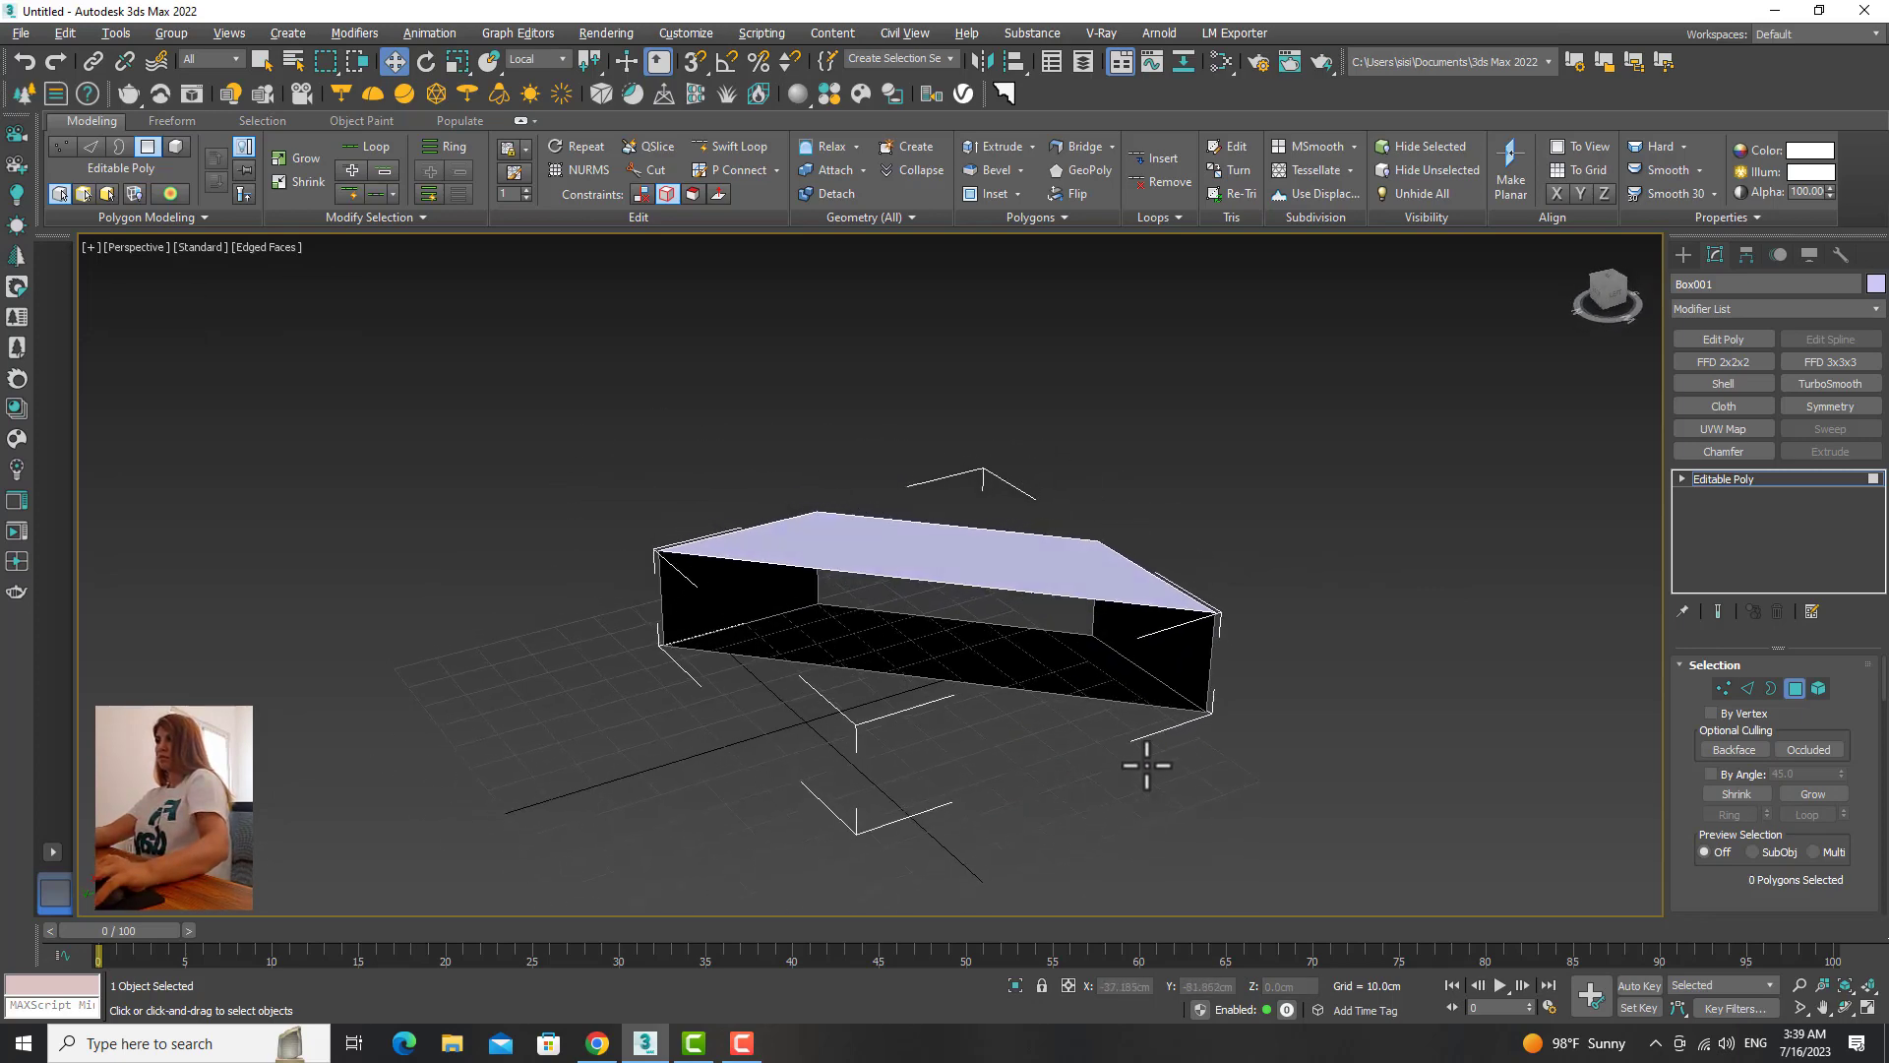
click(1749, 688)
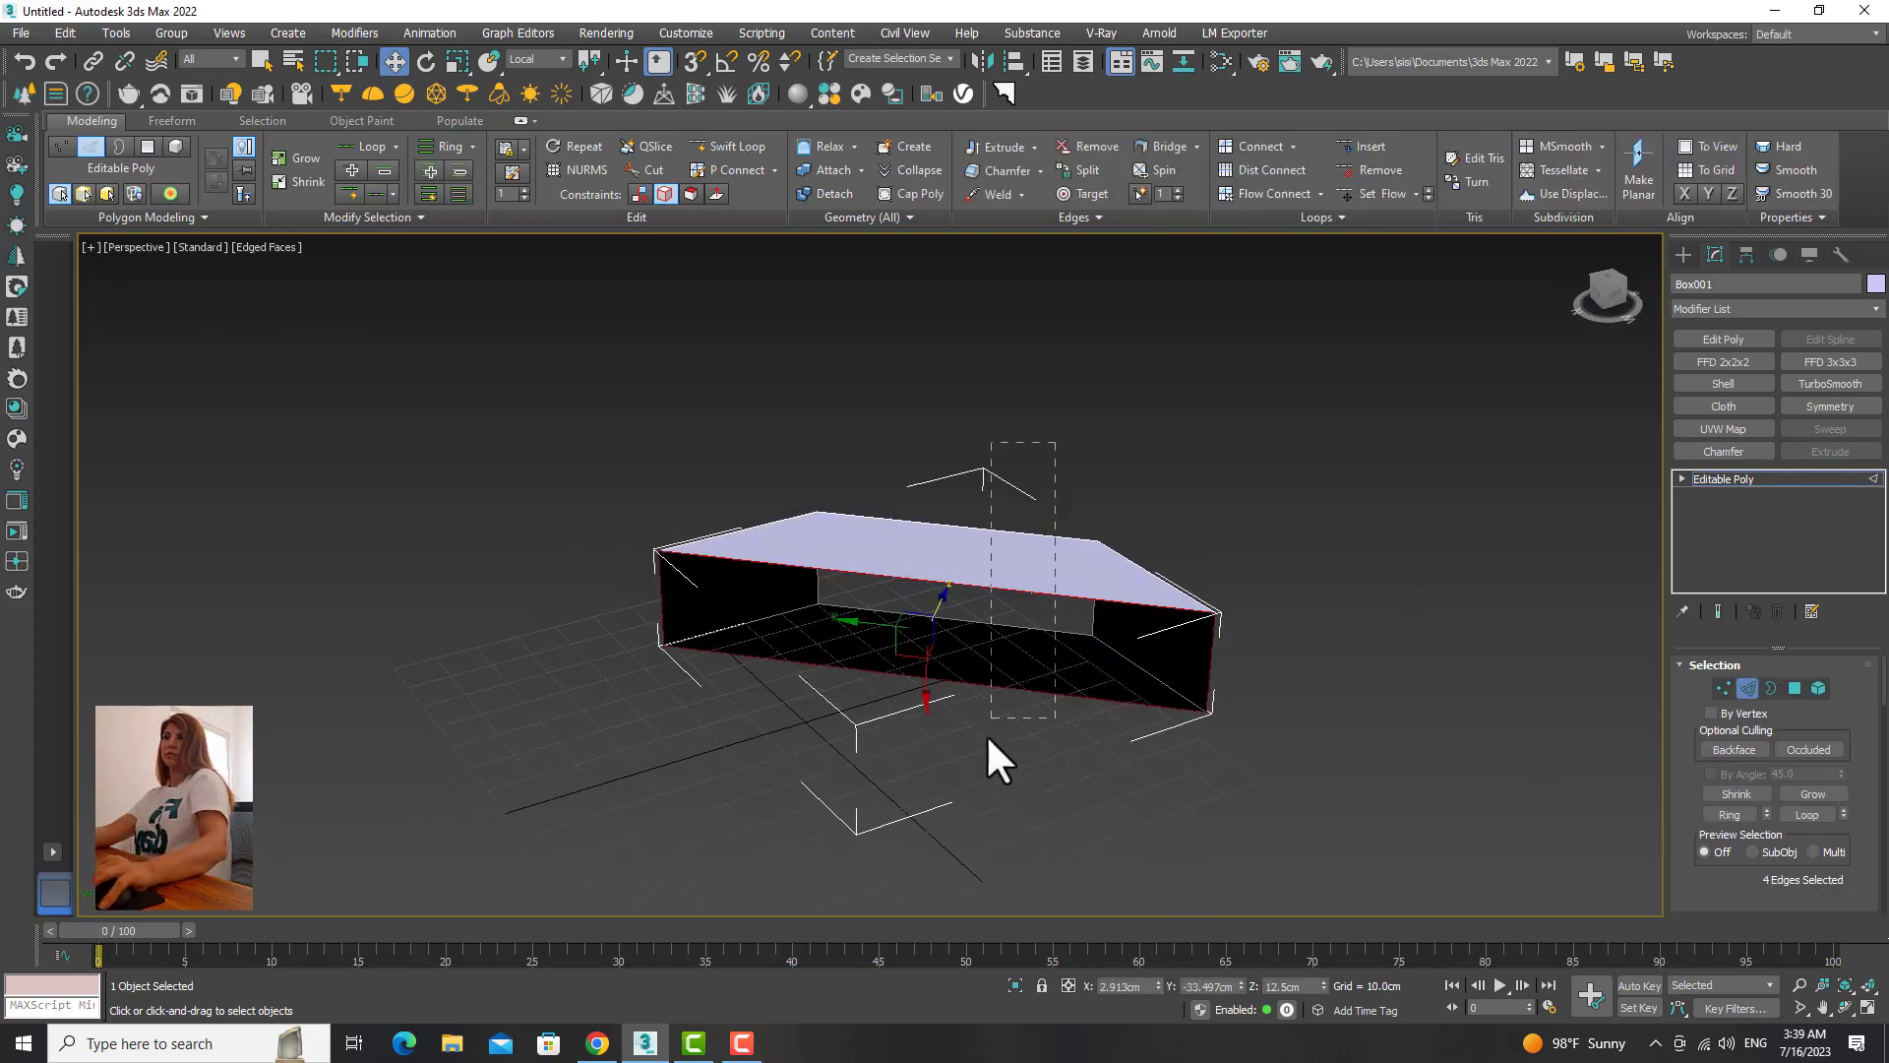
drag(987, 738, 970, 787)
drag(1885, 700, 1884, 748)
click(1839, 736)
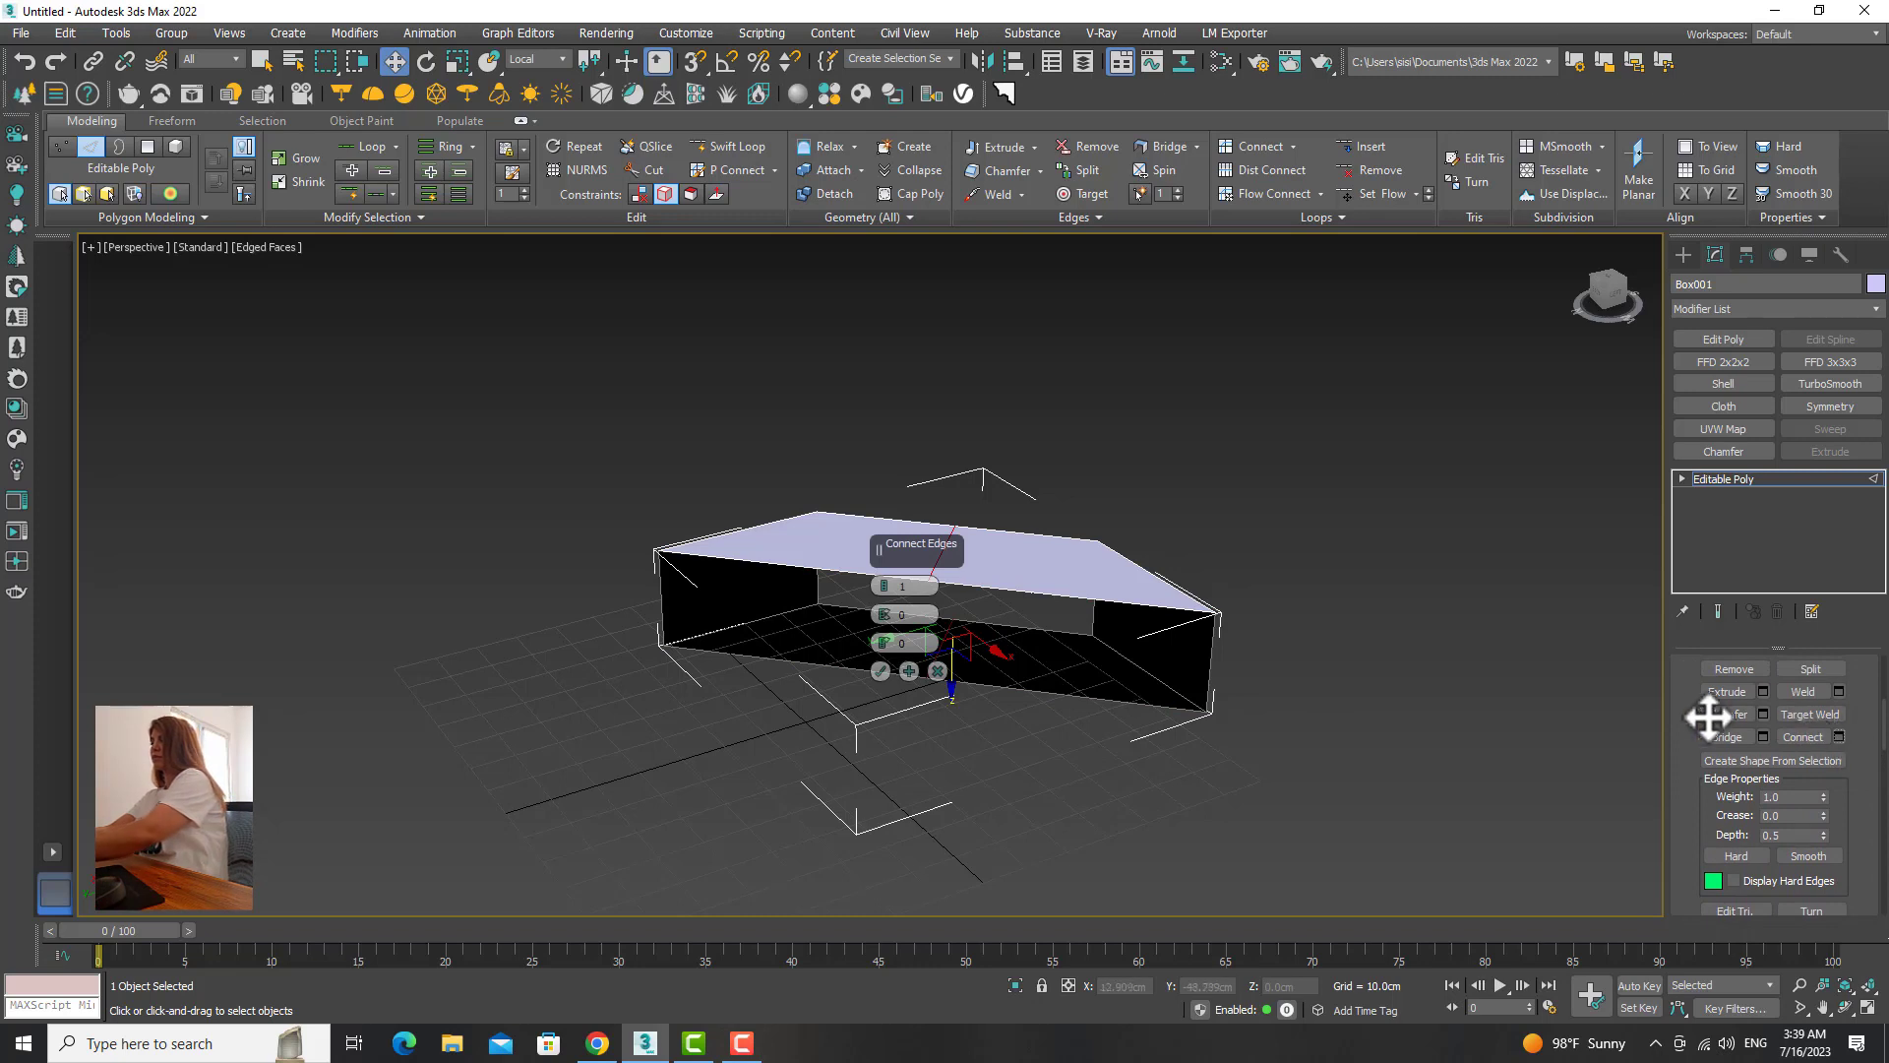
click(881, 670)
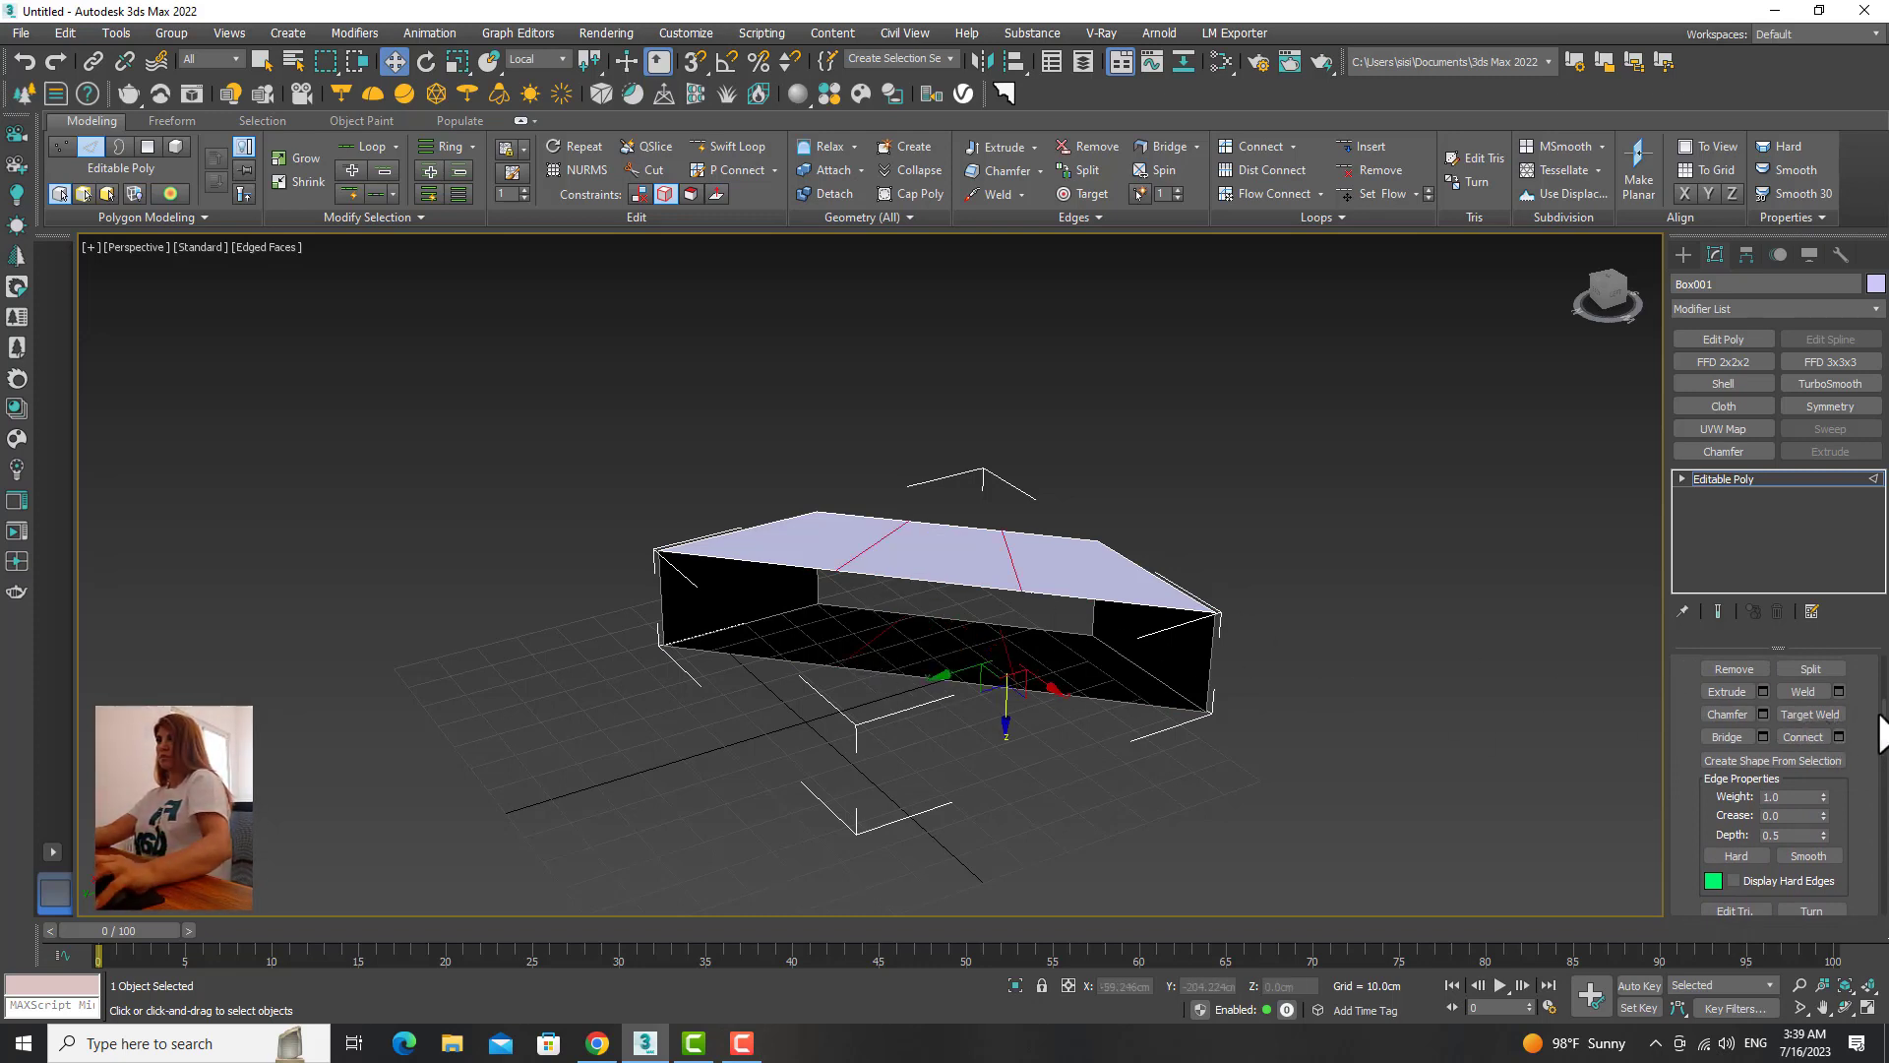
Step: Delete the middle polygon of the band's bottom face and leave polygon editing
scroll(1879, 734, up, 5)
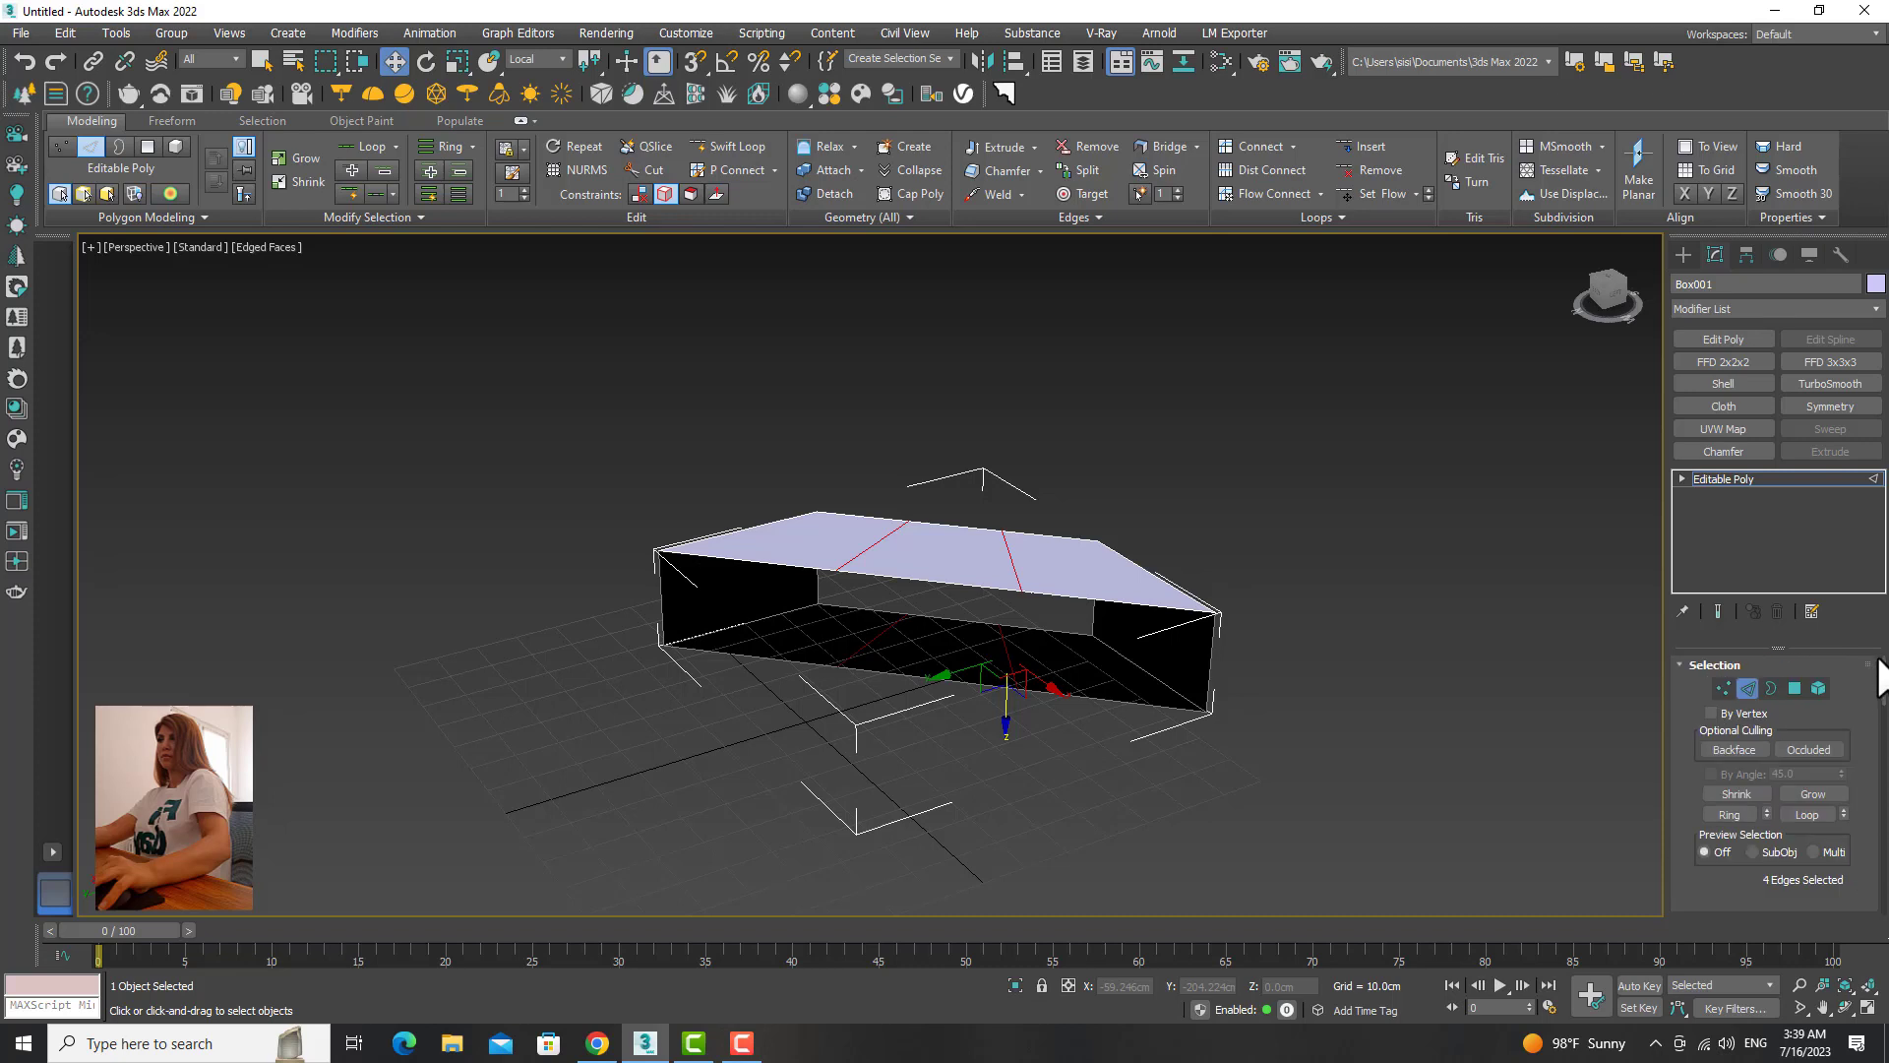
click(1793, 688)
click(970, 662)
key(Delete)
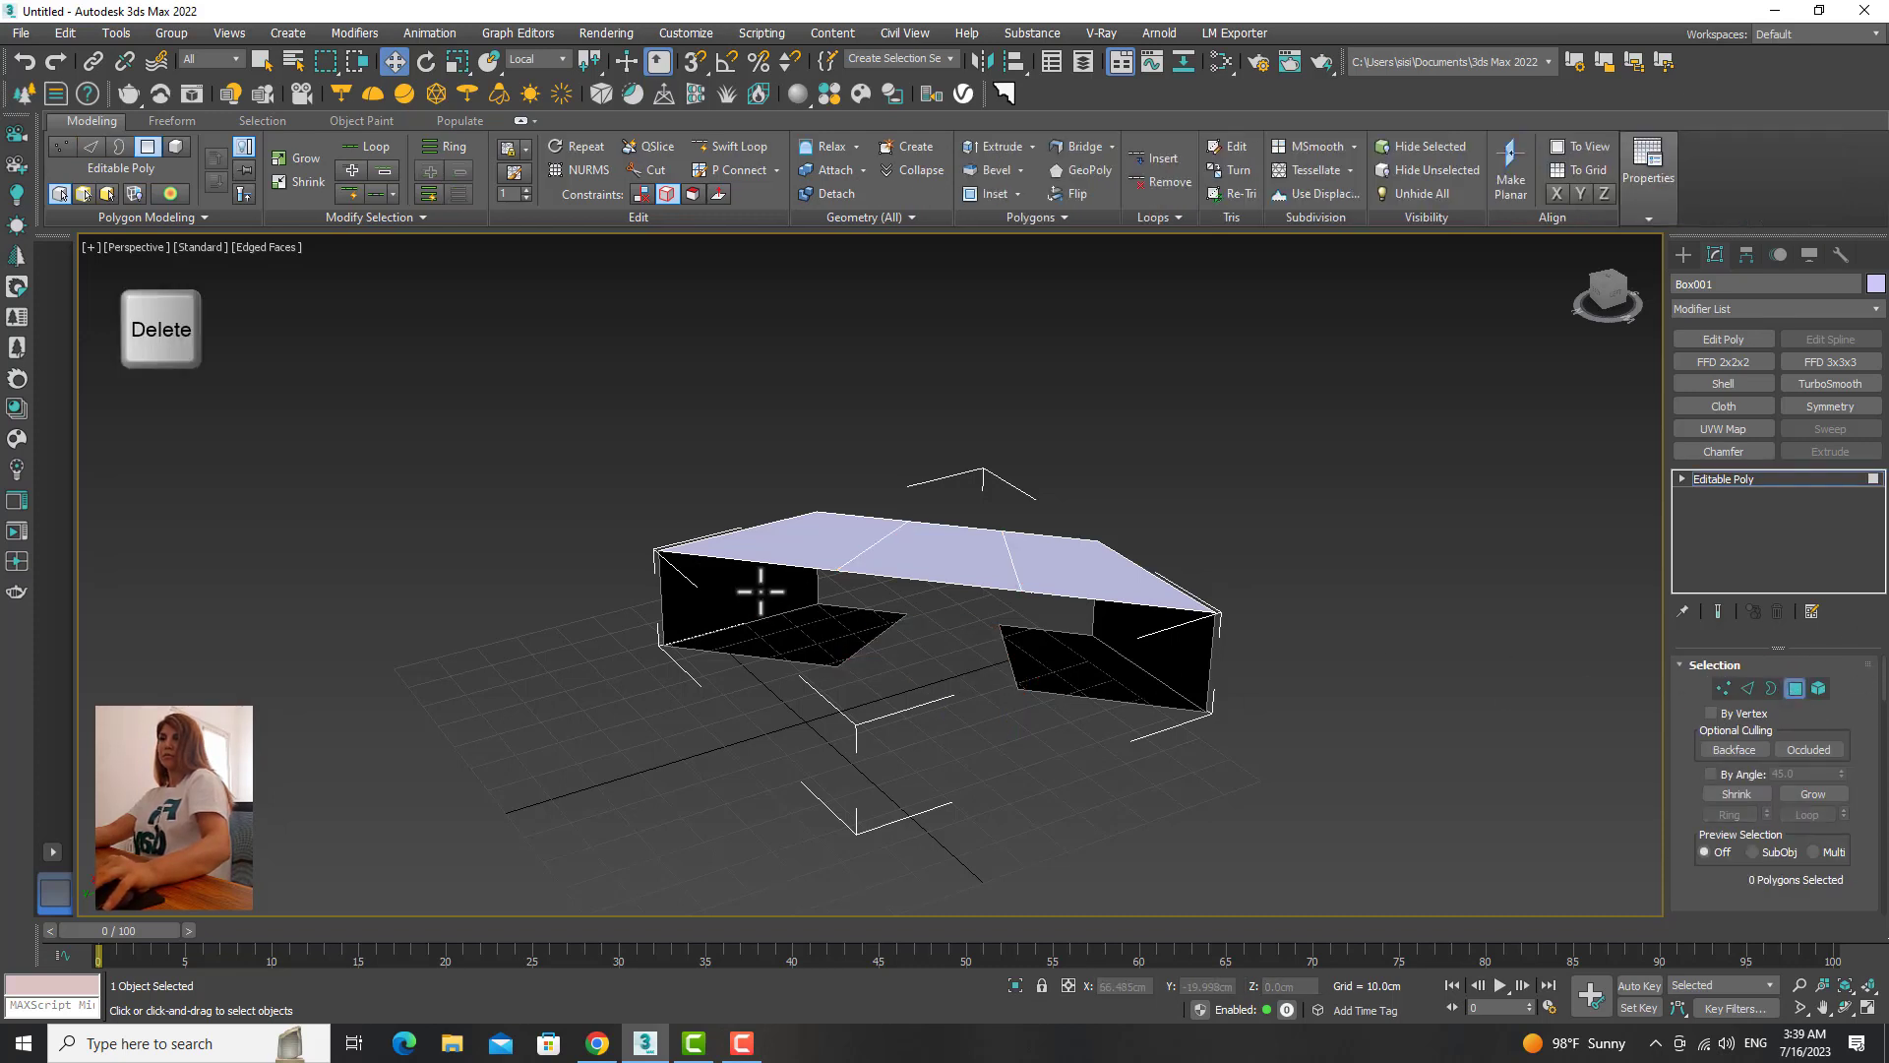
click(1799, 686)
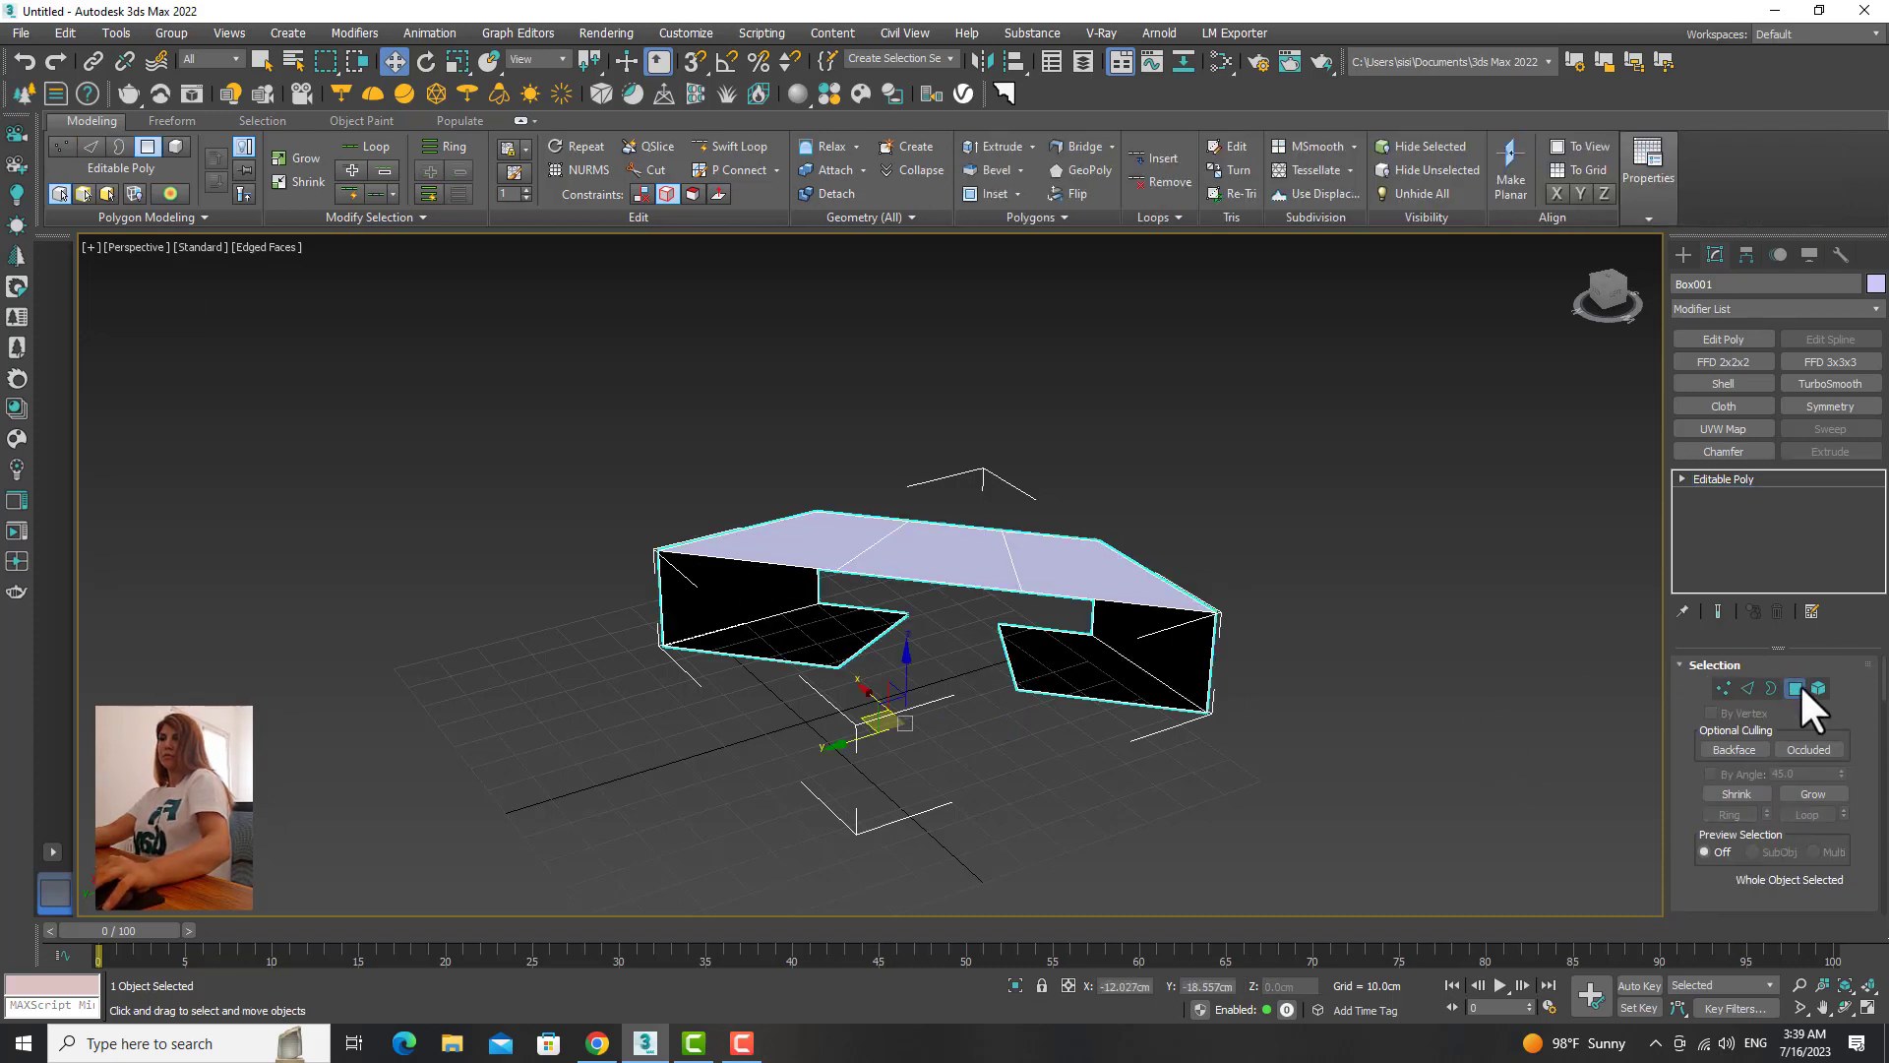
Step: Remove the edge constraint, enable angle snap and make one instance of the band rotated 180 degrees about Z in the Top view
alt+middle_drag(1506, 686, 999, 362)
click(641, 193)
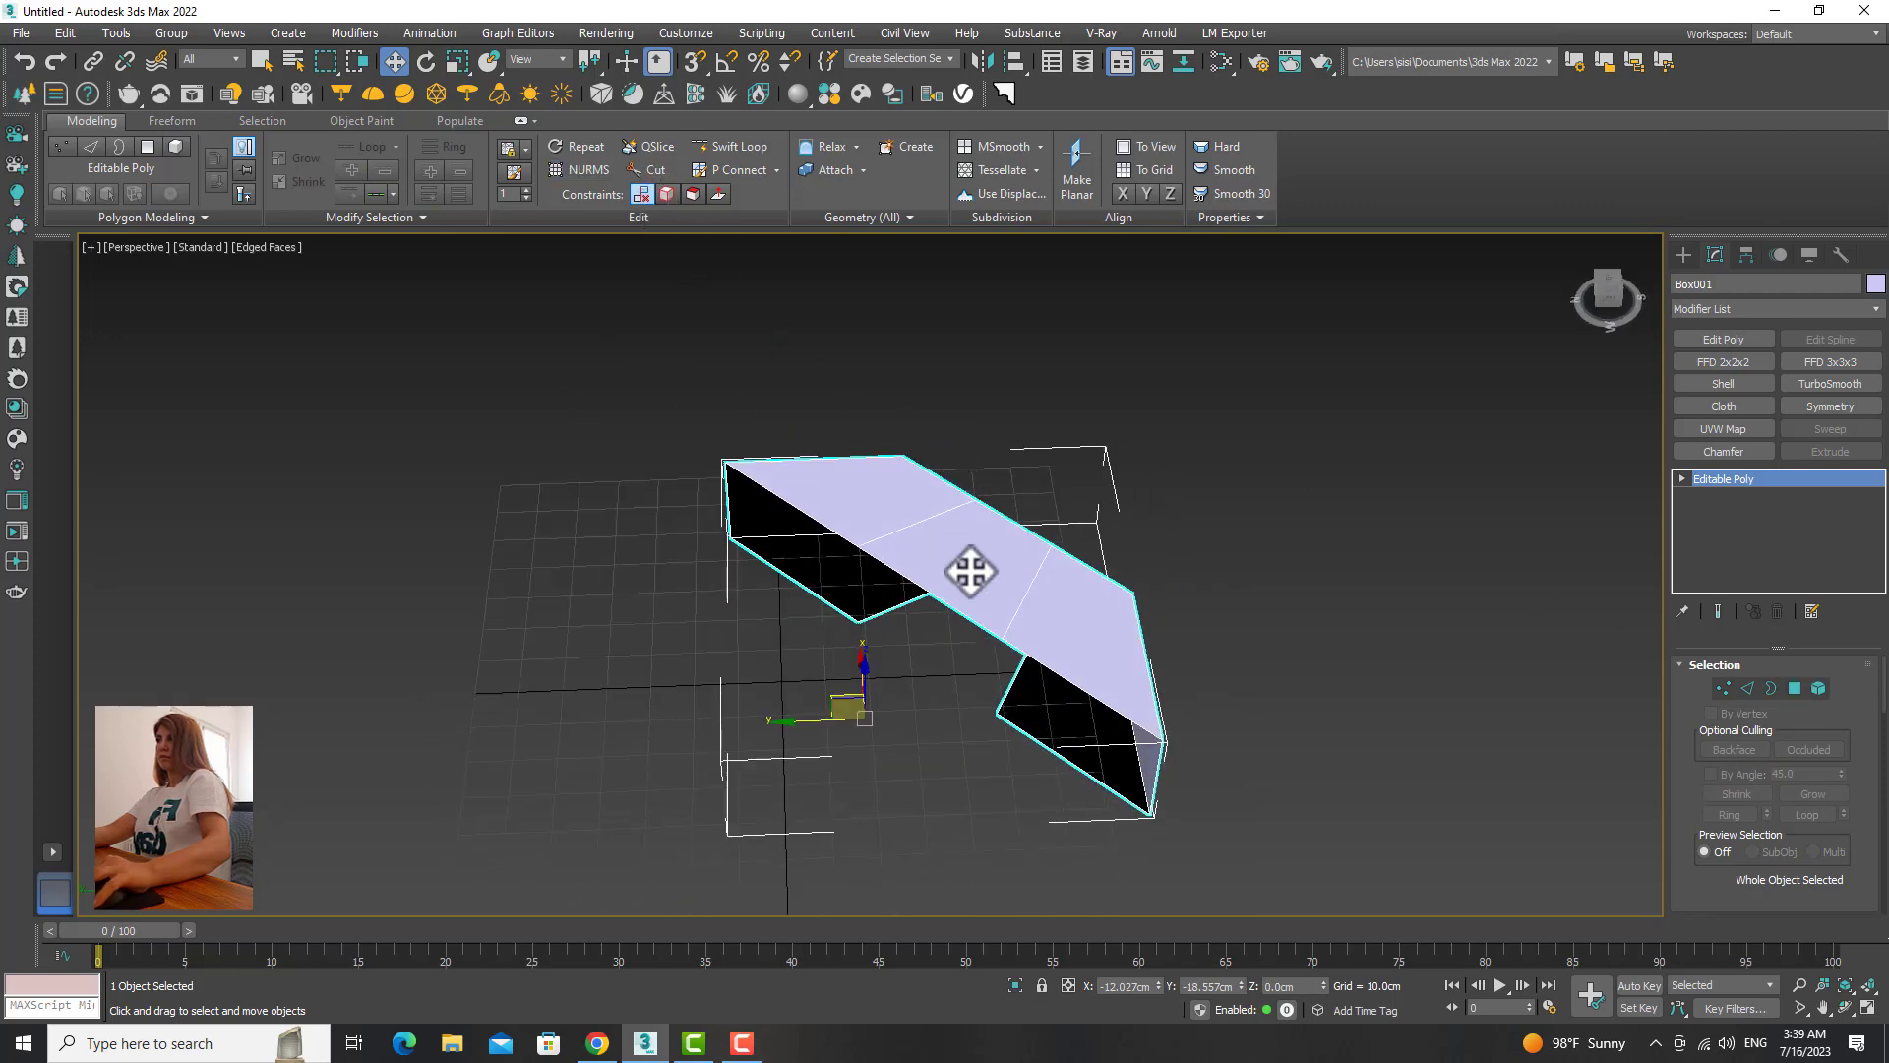
key(e)
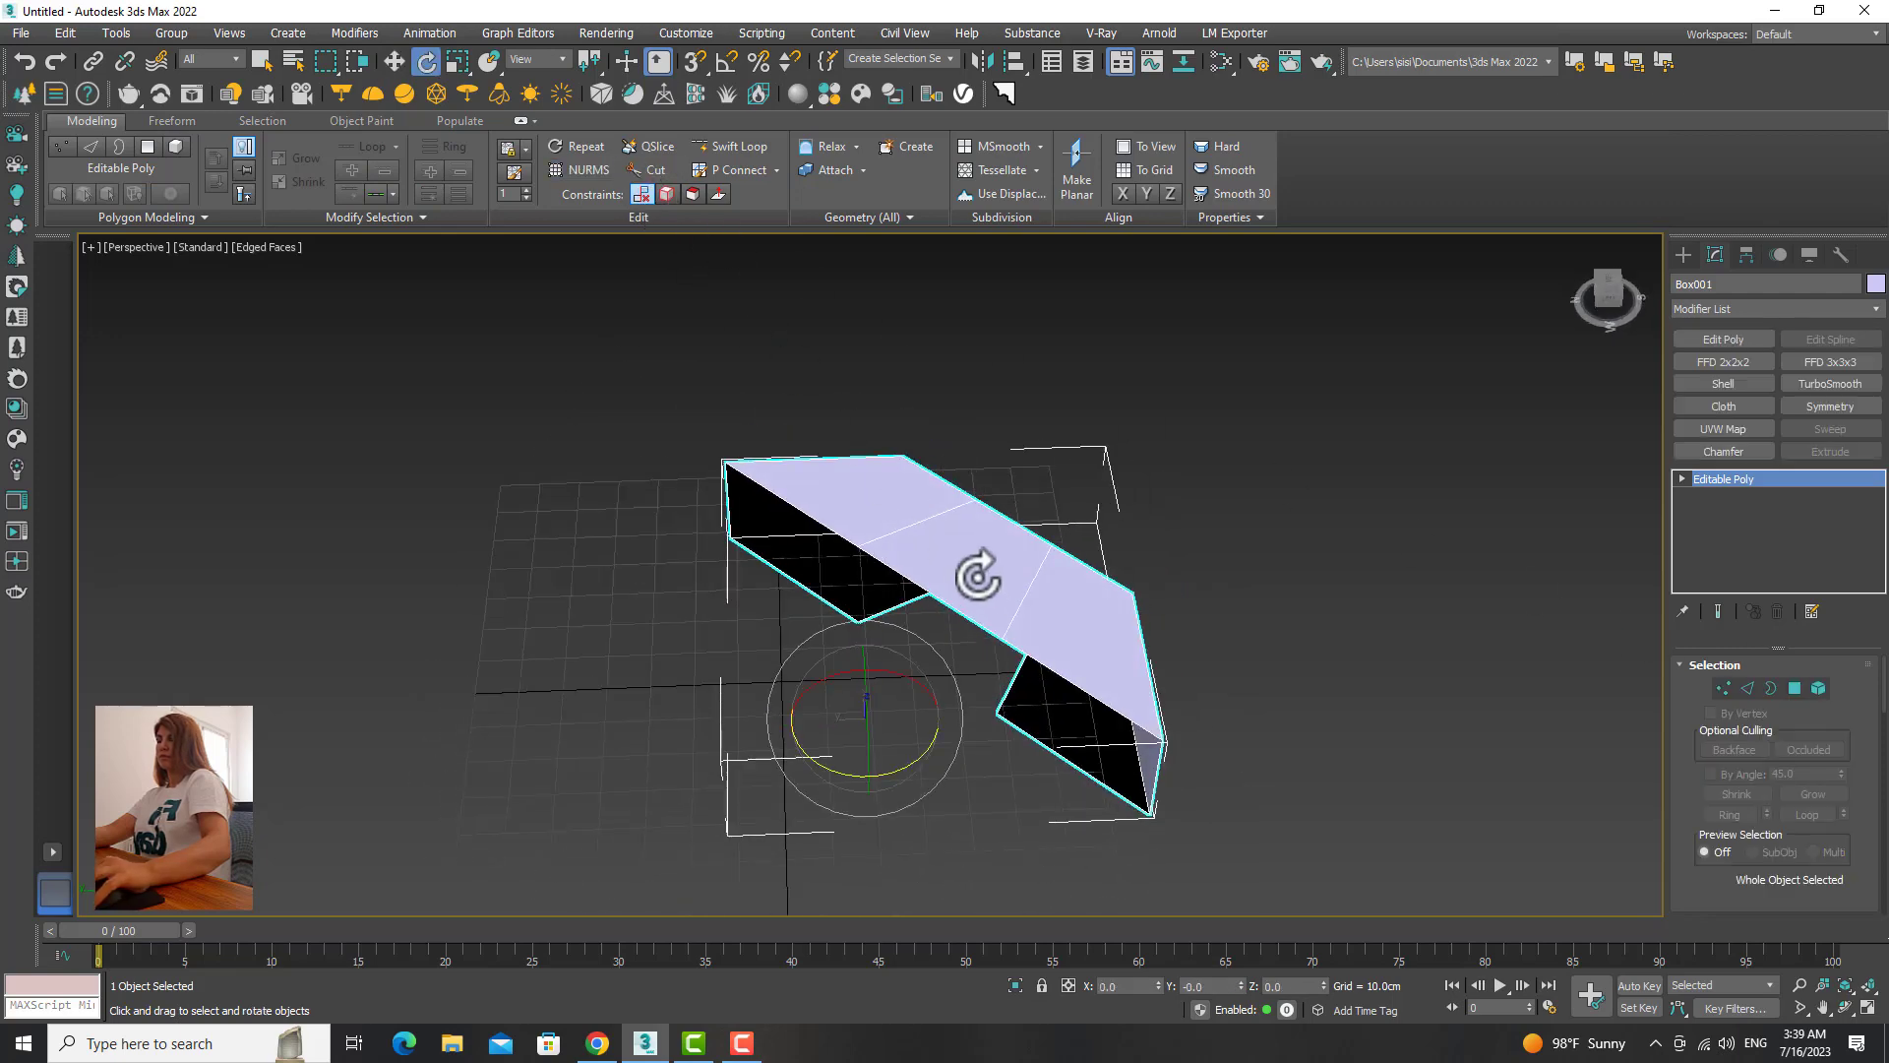
click(725, 63)
alt+middle_drag(858, 348, 907, 642)
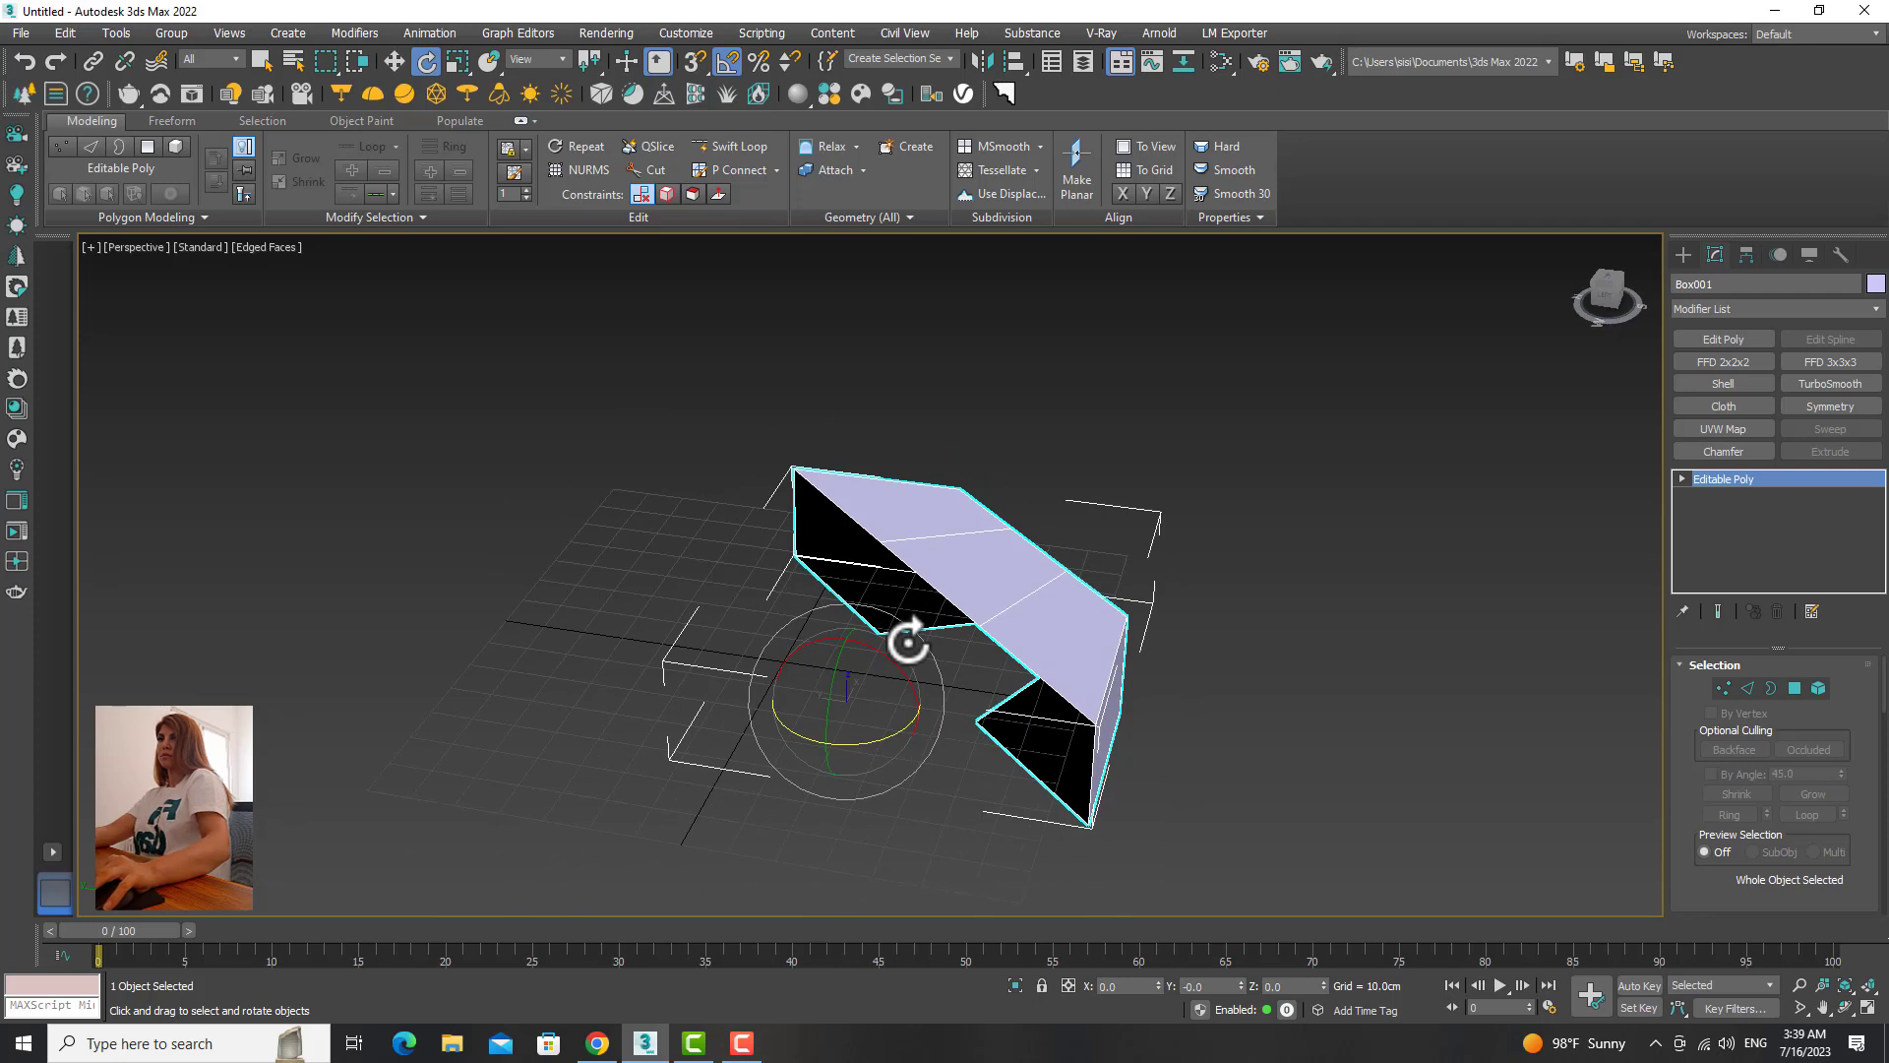
key(t)
mouse_move(867, 706)
shift+mouse_down()
mouse_move(772, 725)
mouse_move(611, 624)
mouse_move(961, 498)
mouse_move(955, 549)
shift+mouse_up()
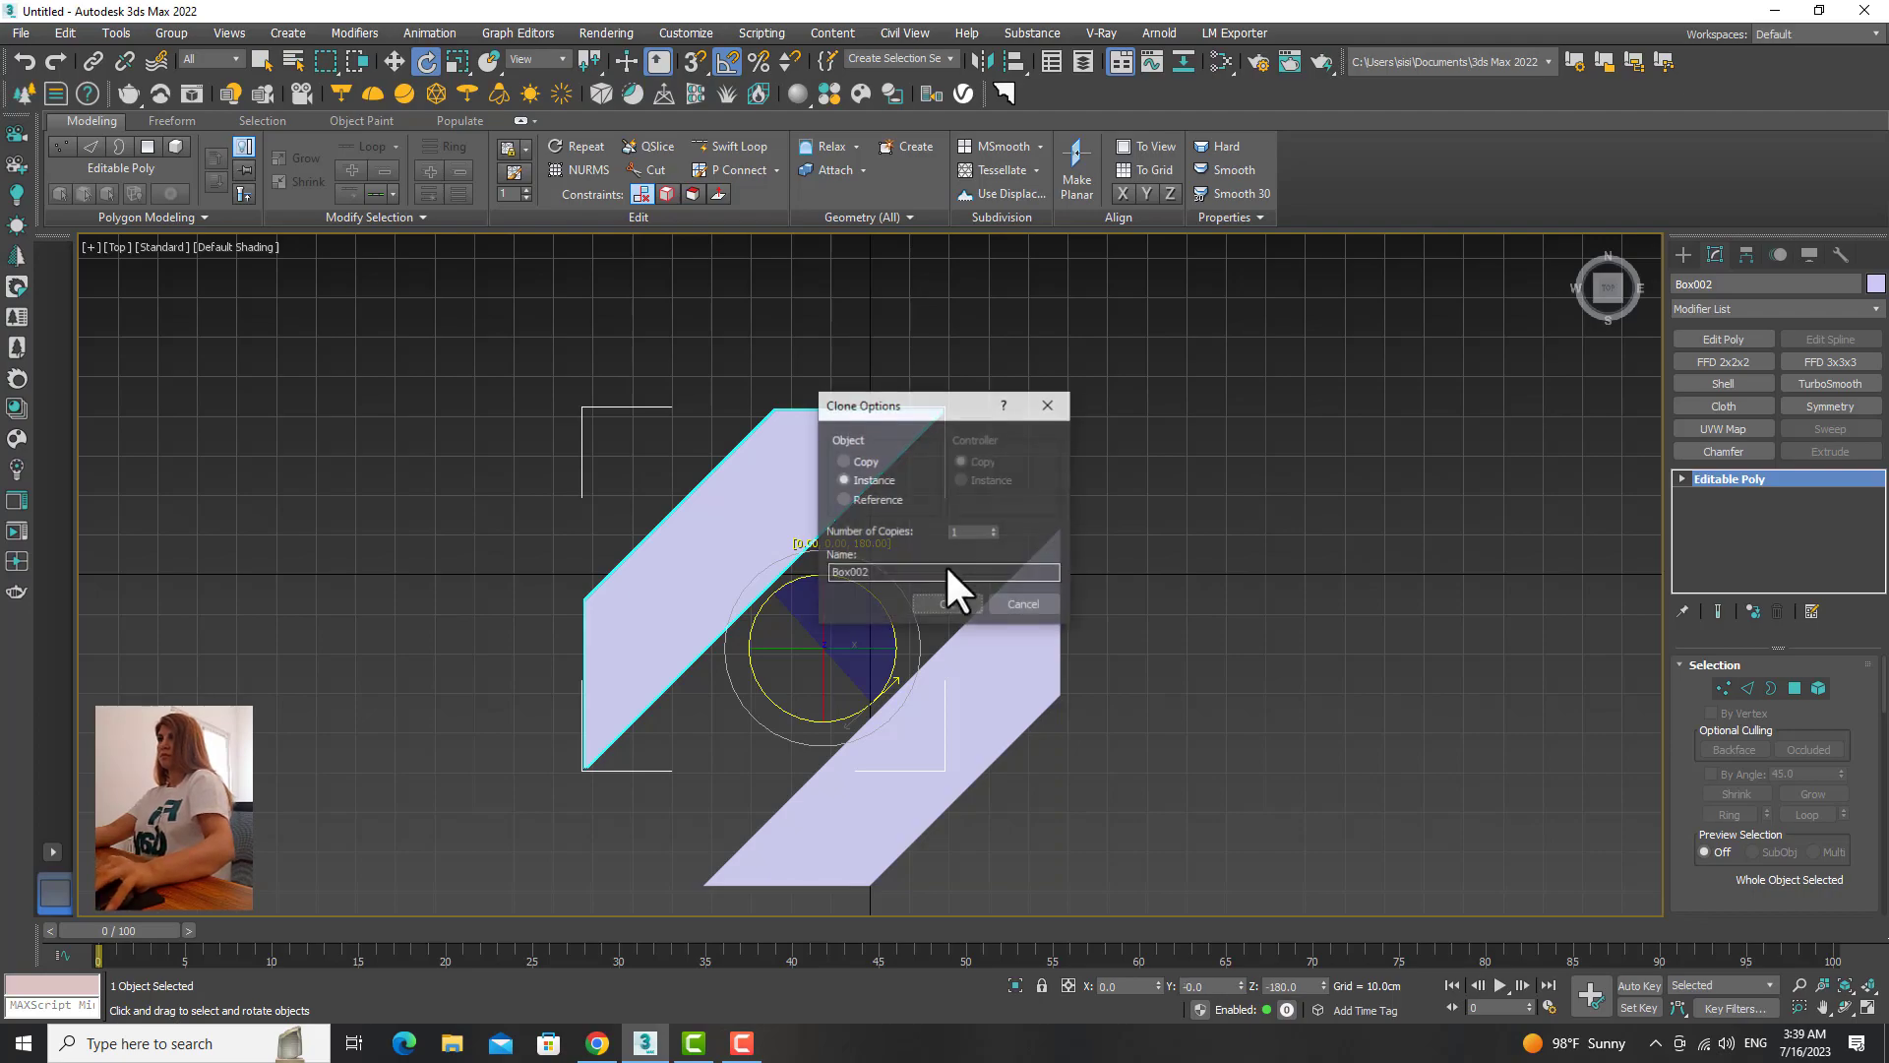
click(941, 597)
Step: Remove the two bottom vertices beside the opening on the short outer side of one band
mouse_move(956, 566)
alt+middle_down()
mouse_move(1054, 422)
mouse_move(1112, 448)
alt+middle_up()
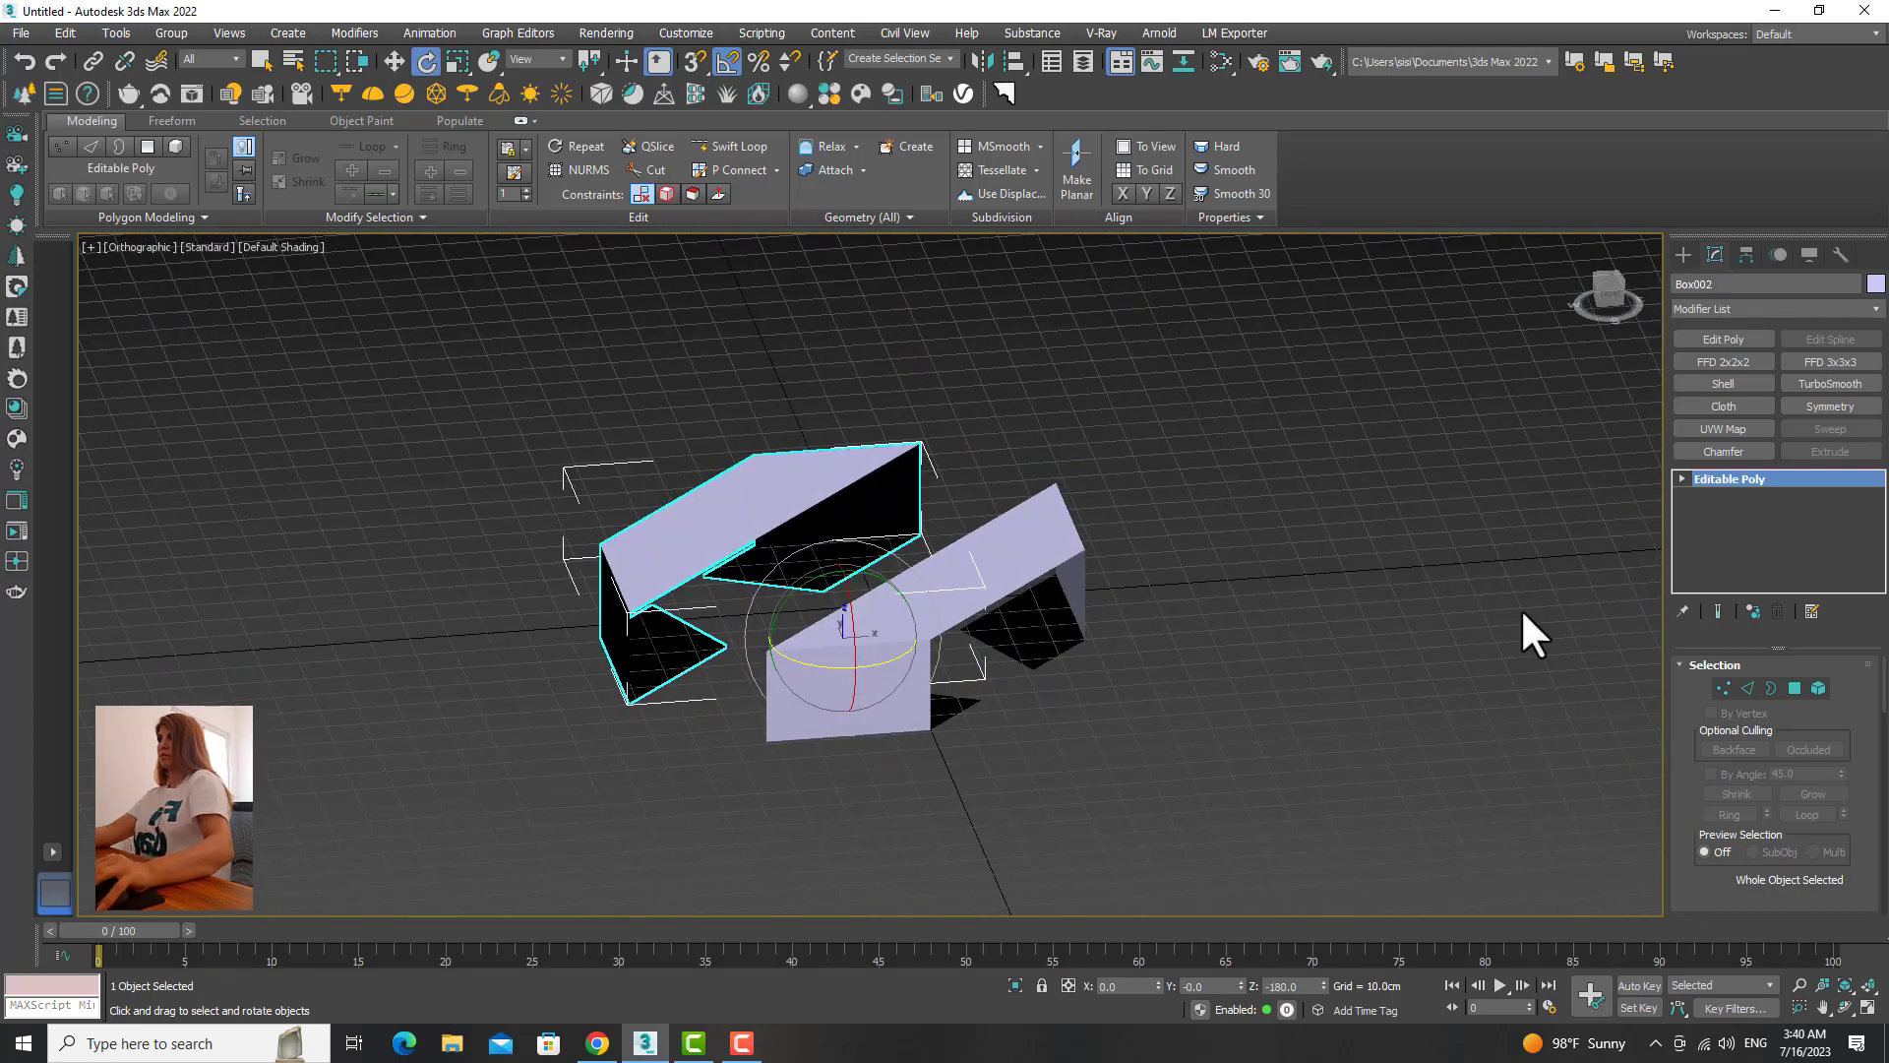
click(1720, 688)
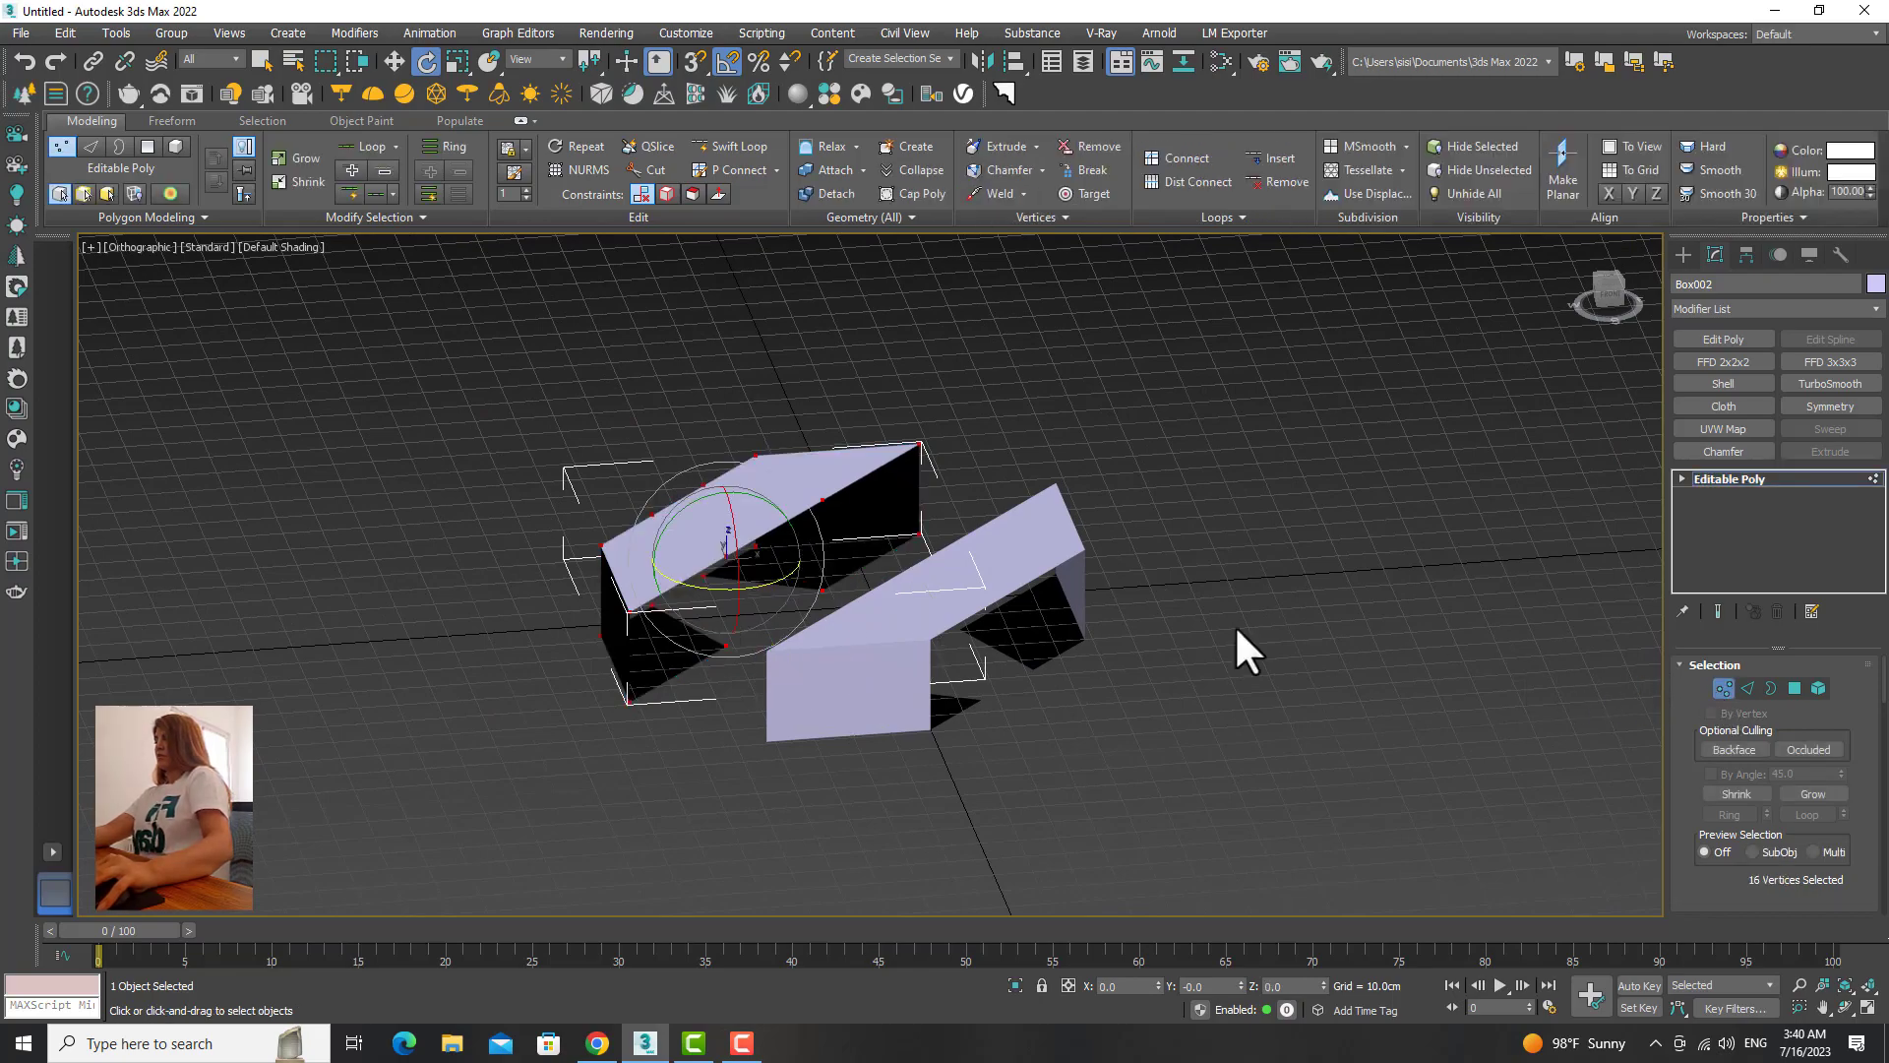
alt+middle_drag(1237, 629, 1012, 603)
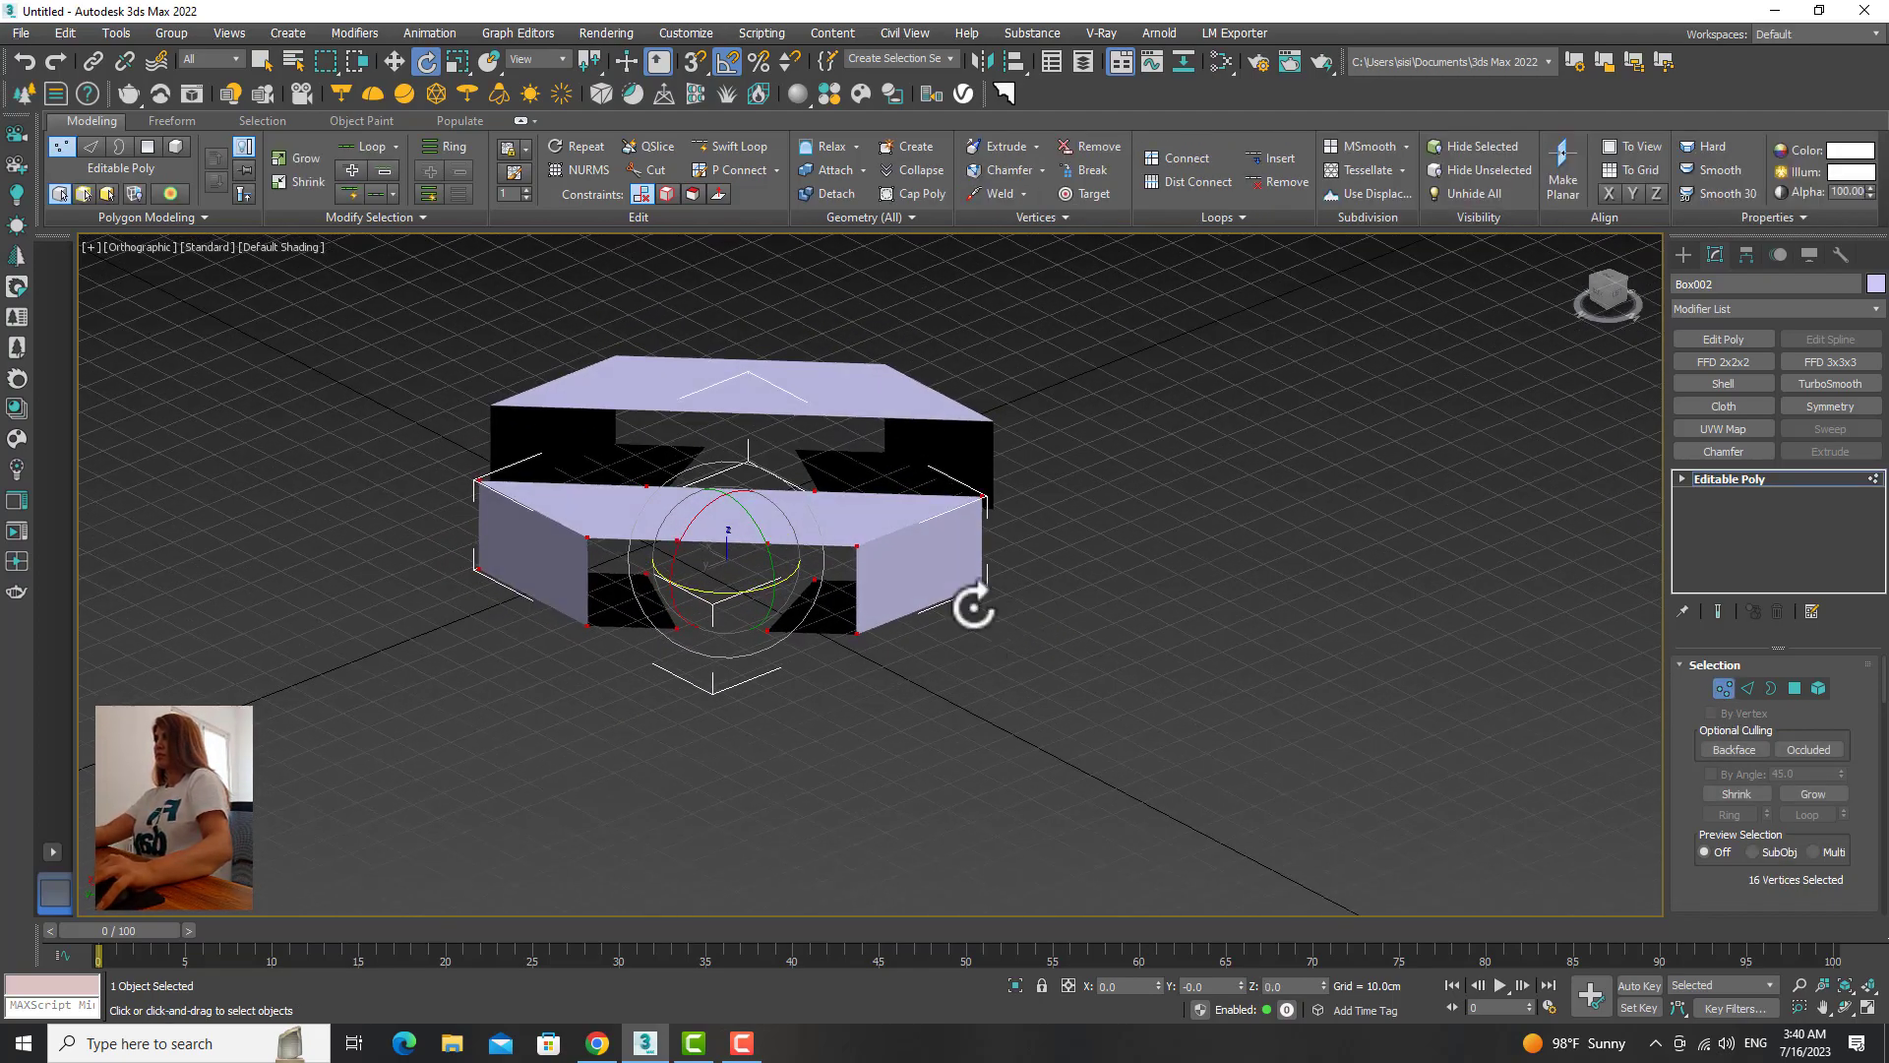
click(775, 607)
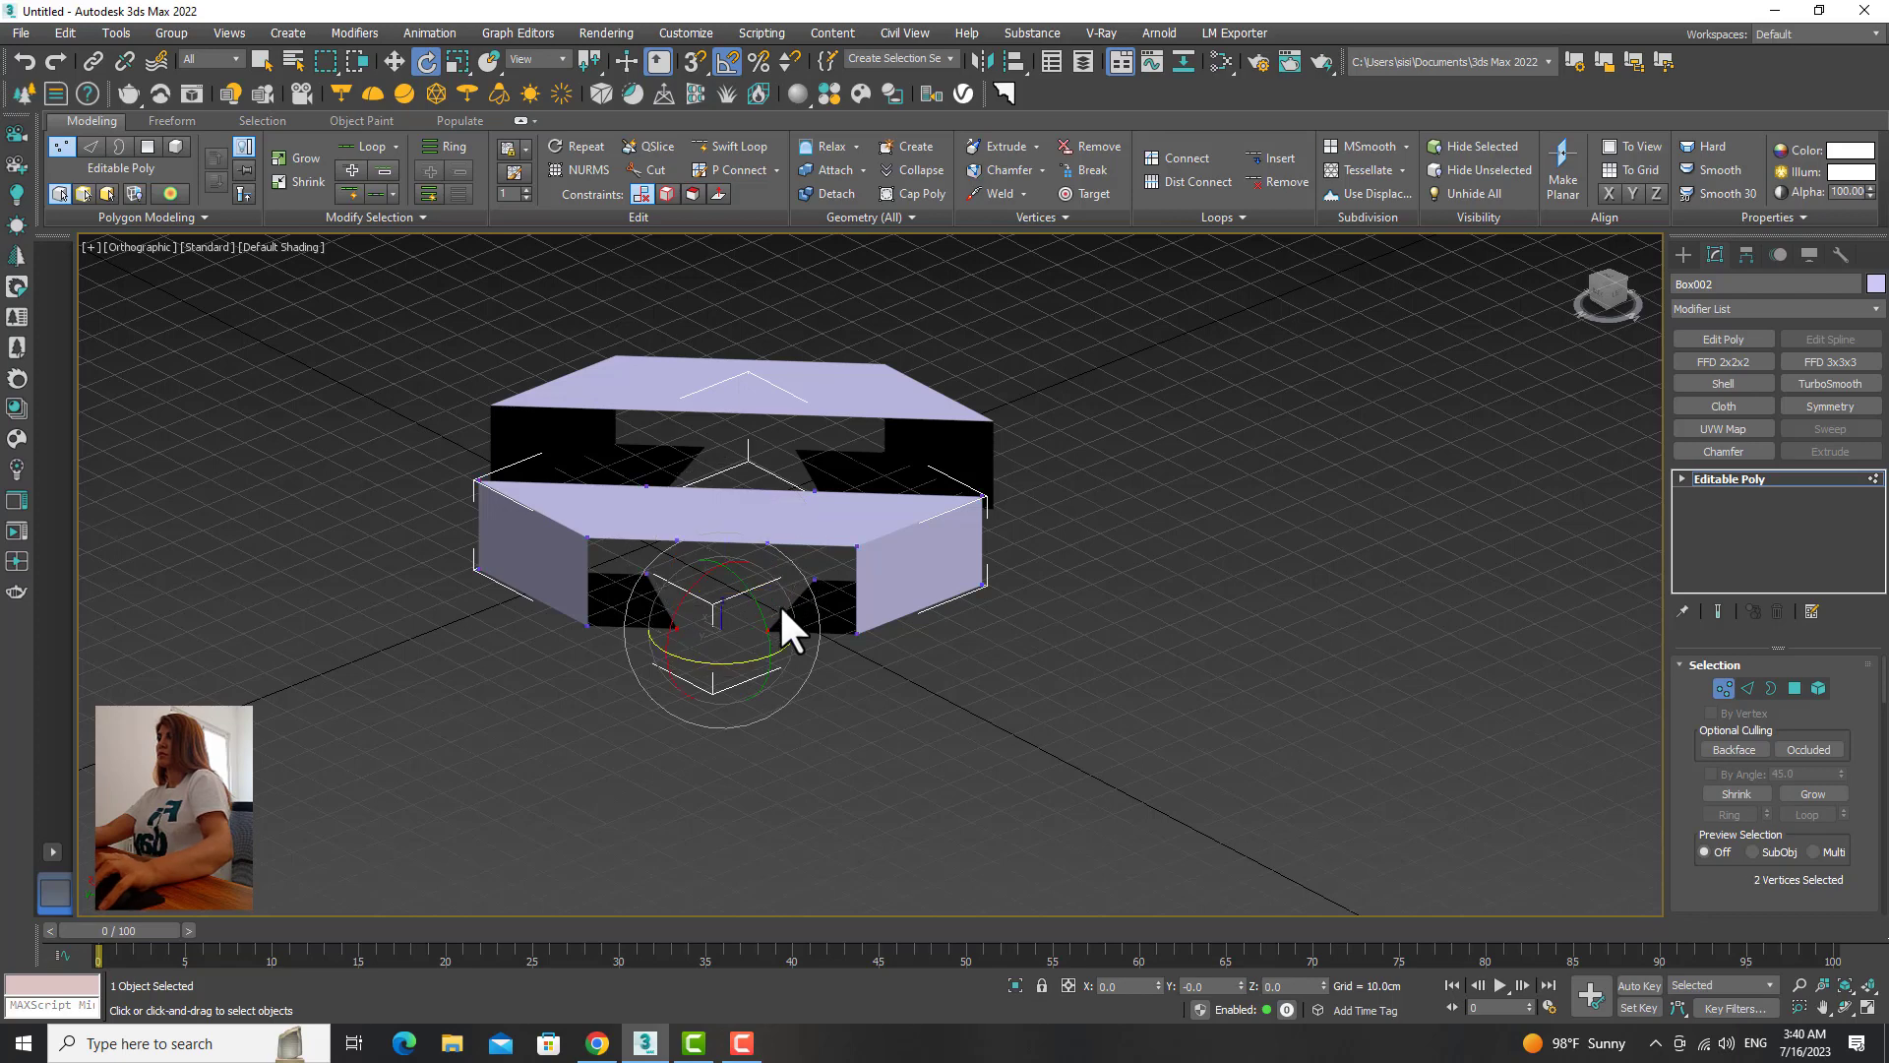
key(w)
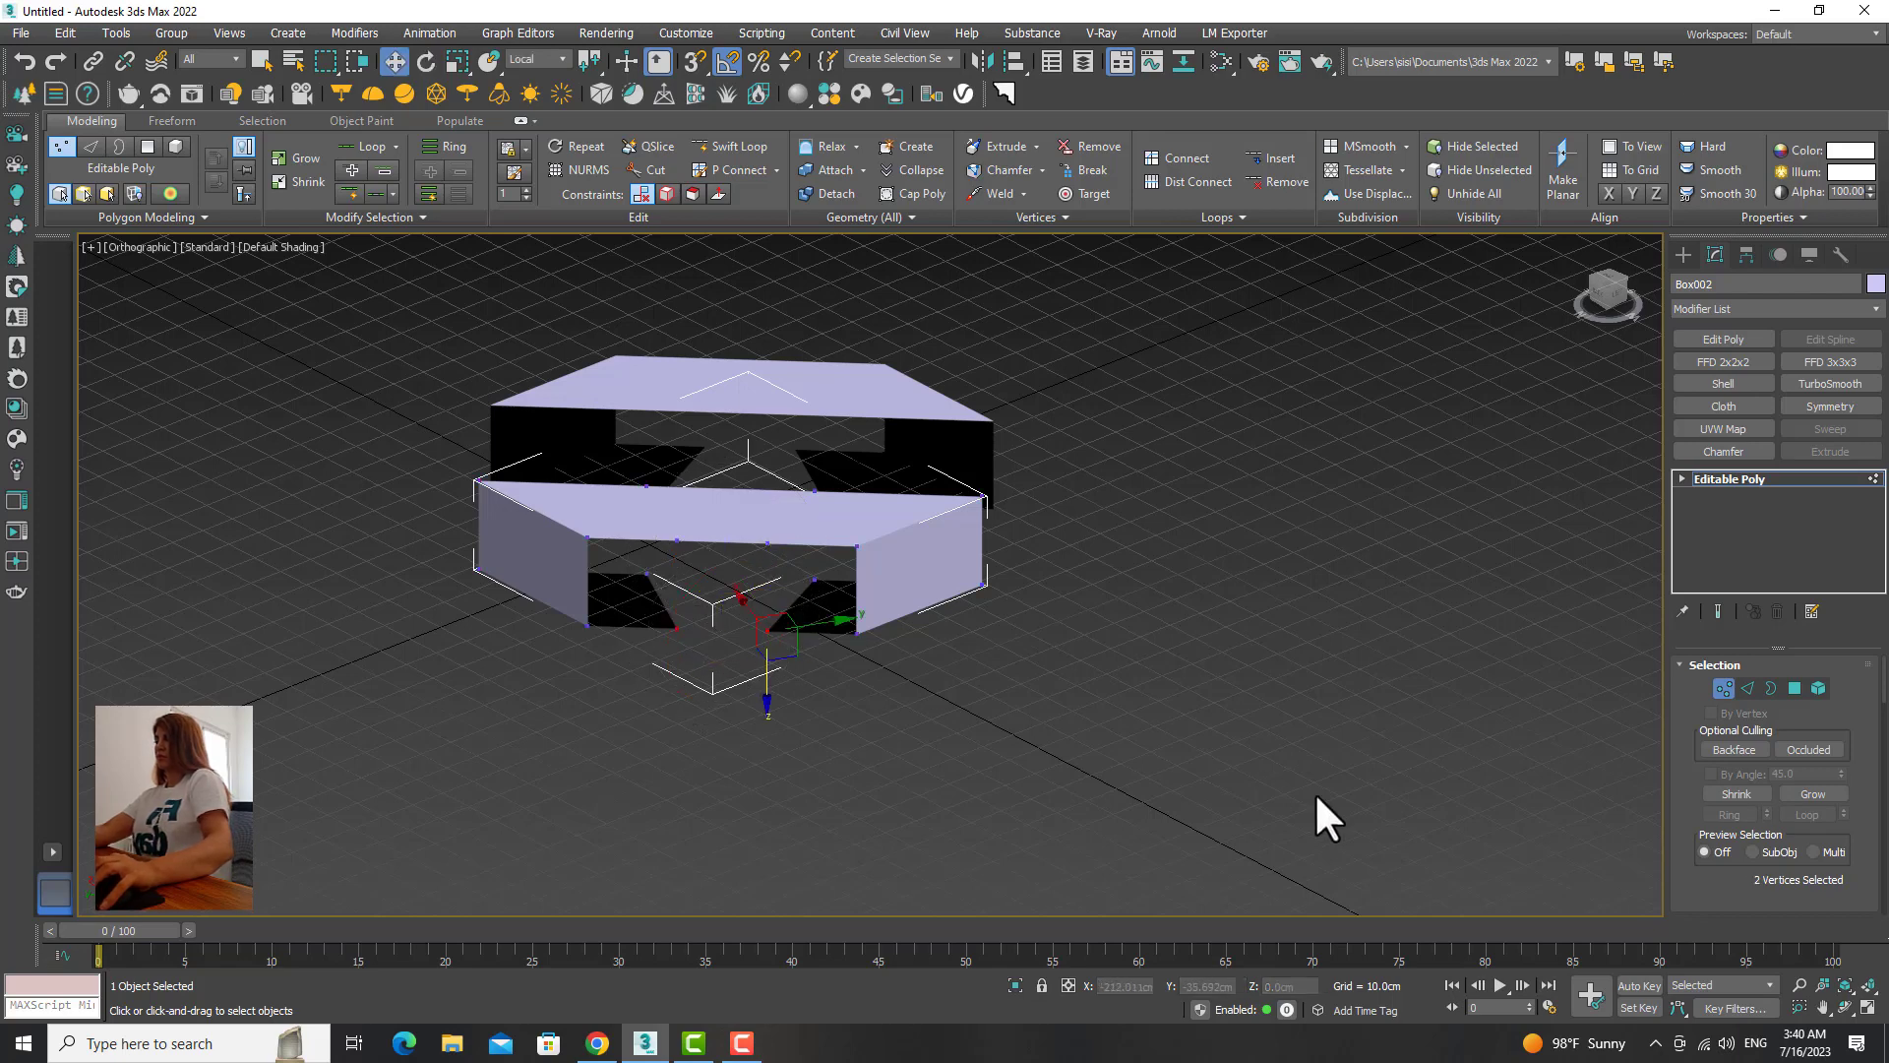
key(ctrl+BackSpace)
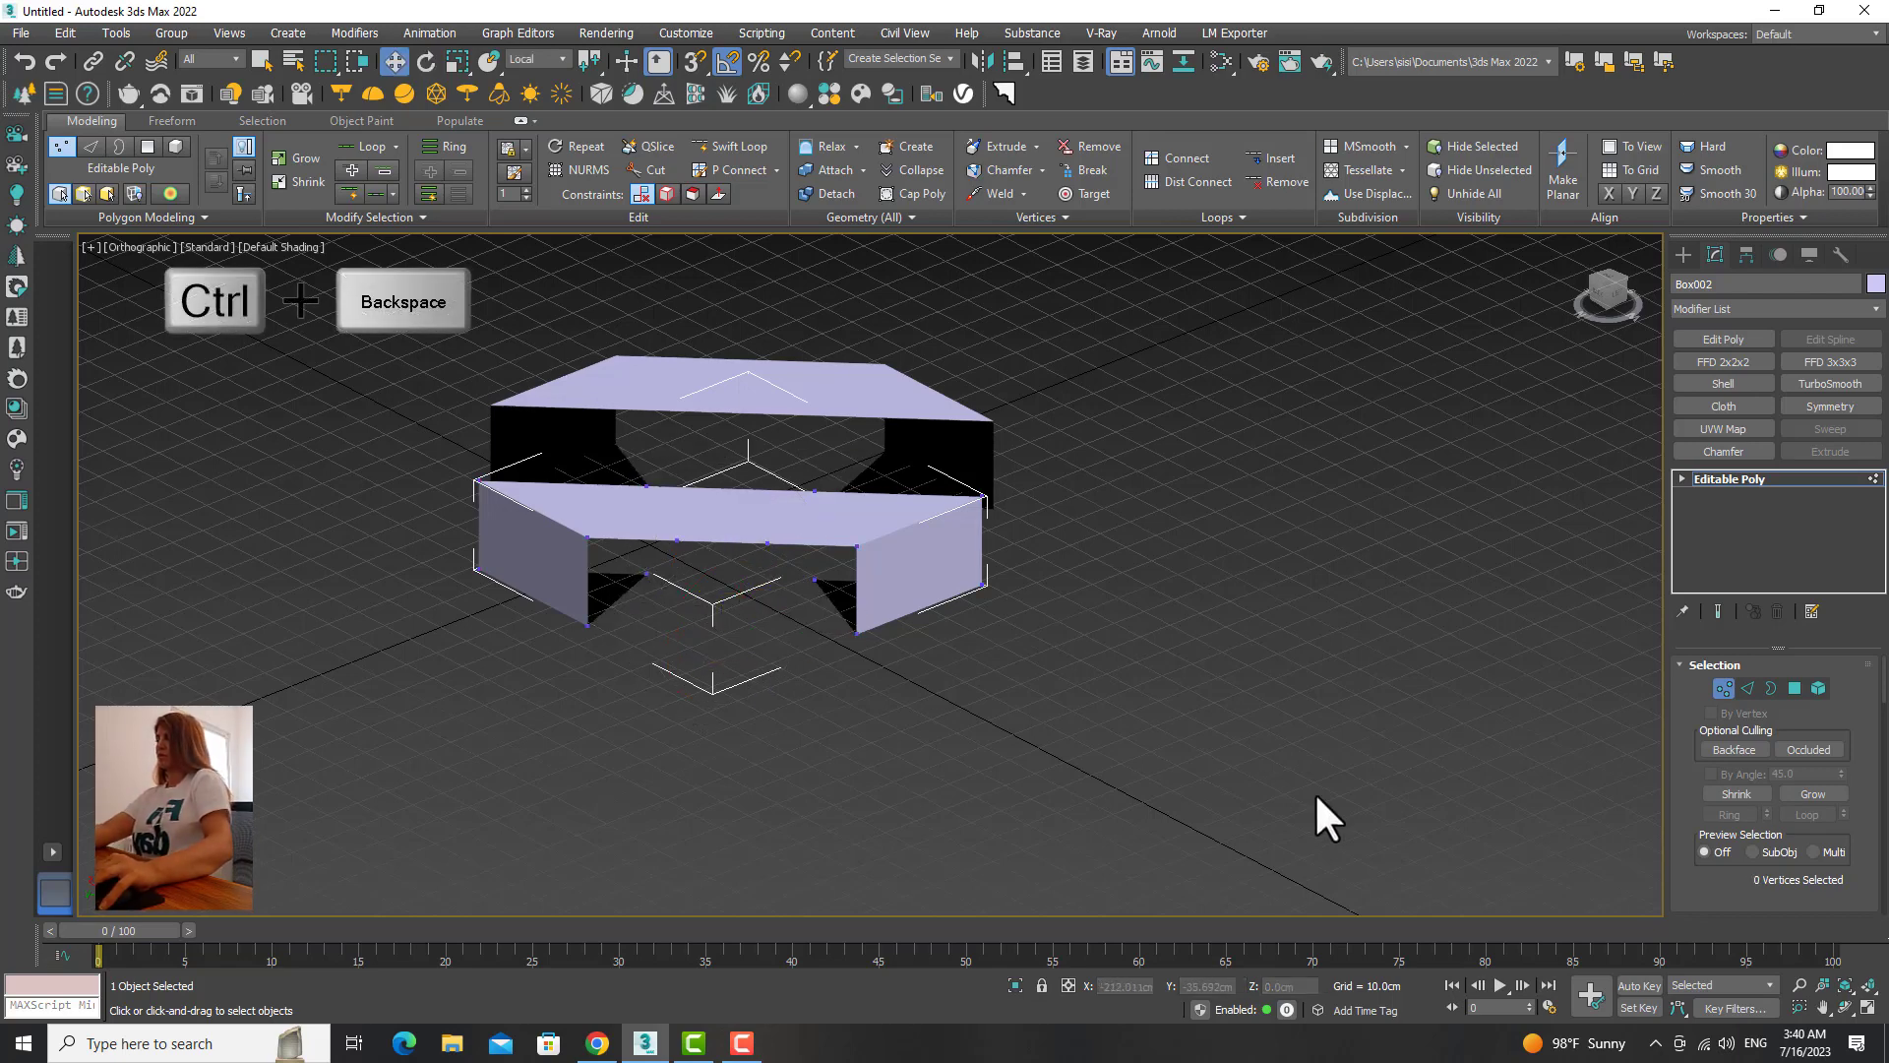
Step: Extend a new polygon from the inner bottom edge at one end of the band toward the other band
click(1724, 687)
alt+middle_drag(1595, 699, 1054, 677)
scroll(1054, 678, up, 2)
click(1742, 686)
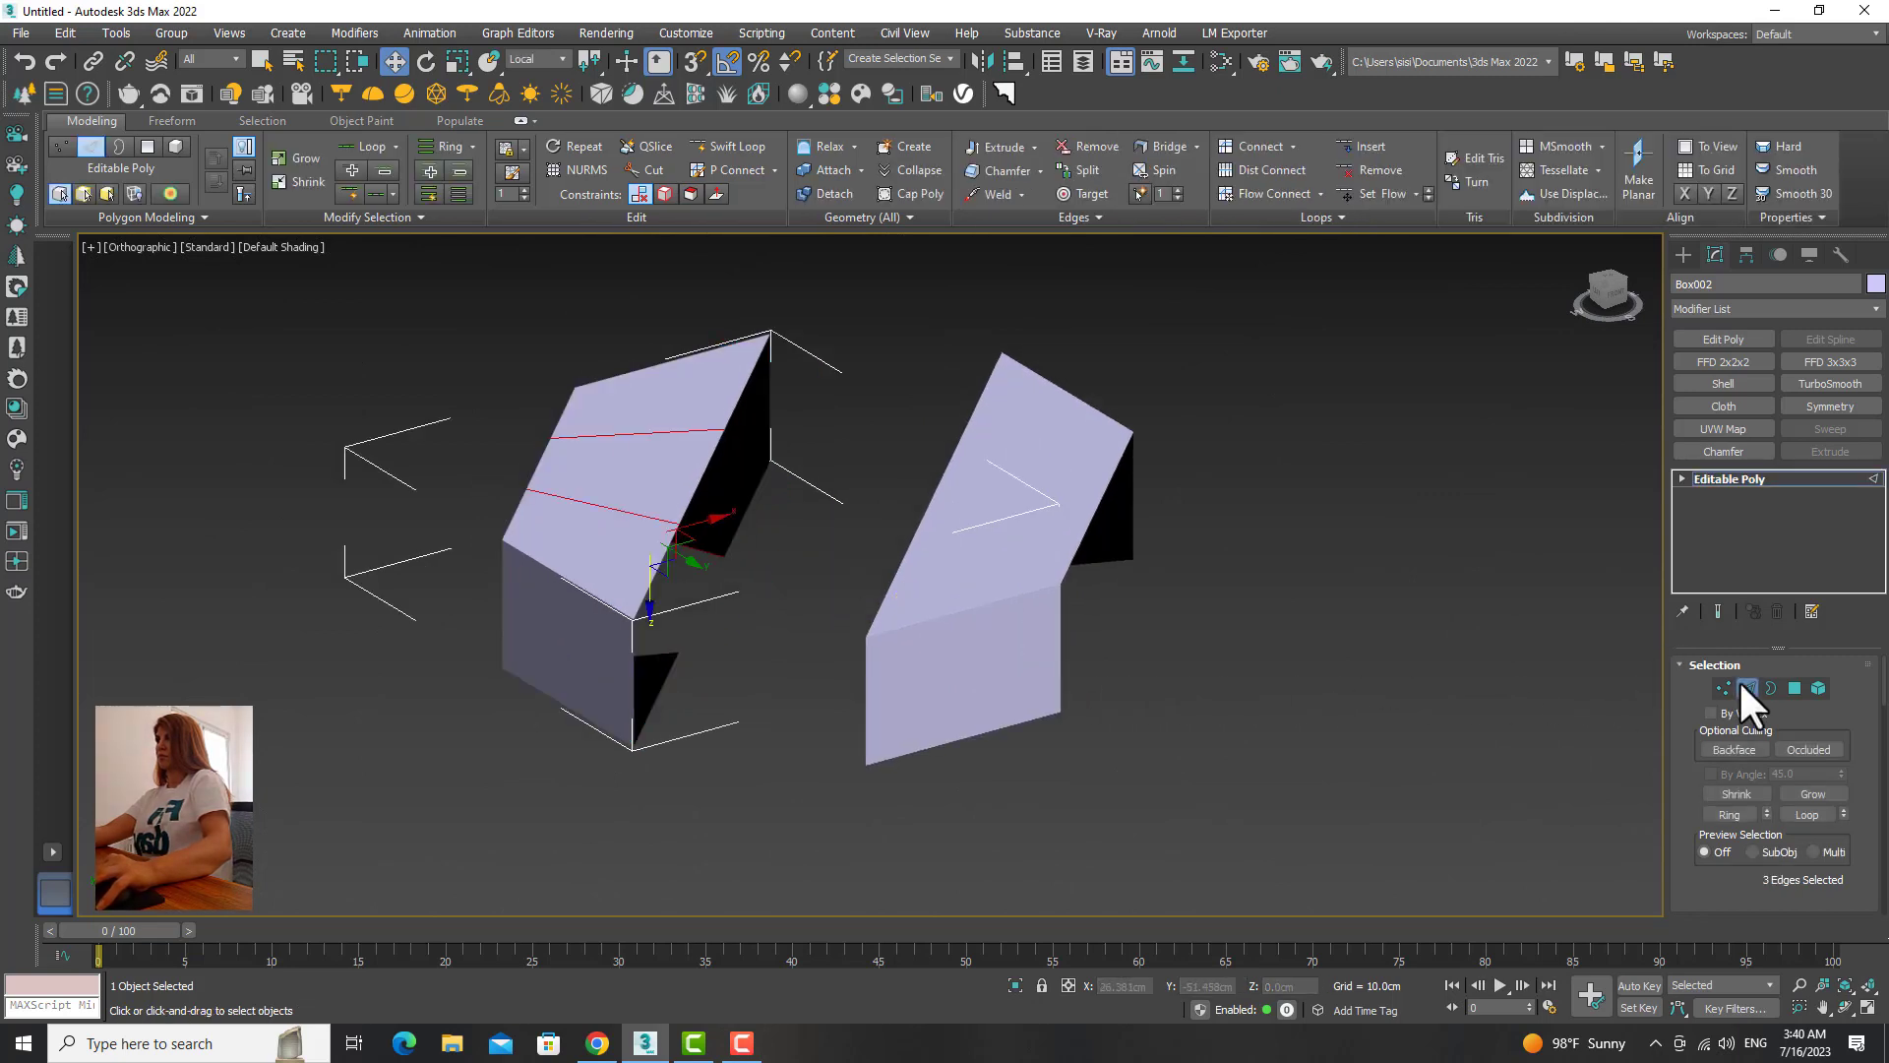
click(750, 506)
alt+middle_drag(782, 540, 782, 539)
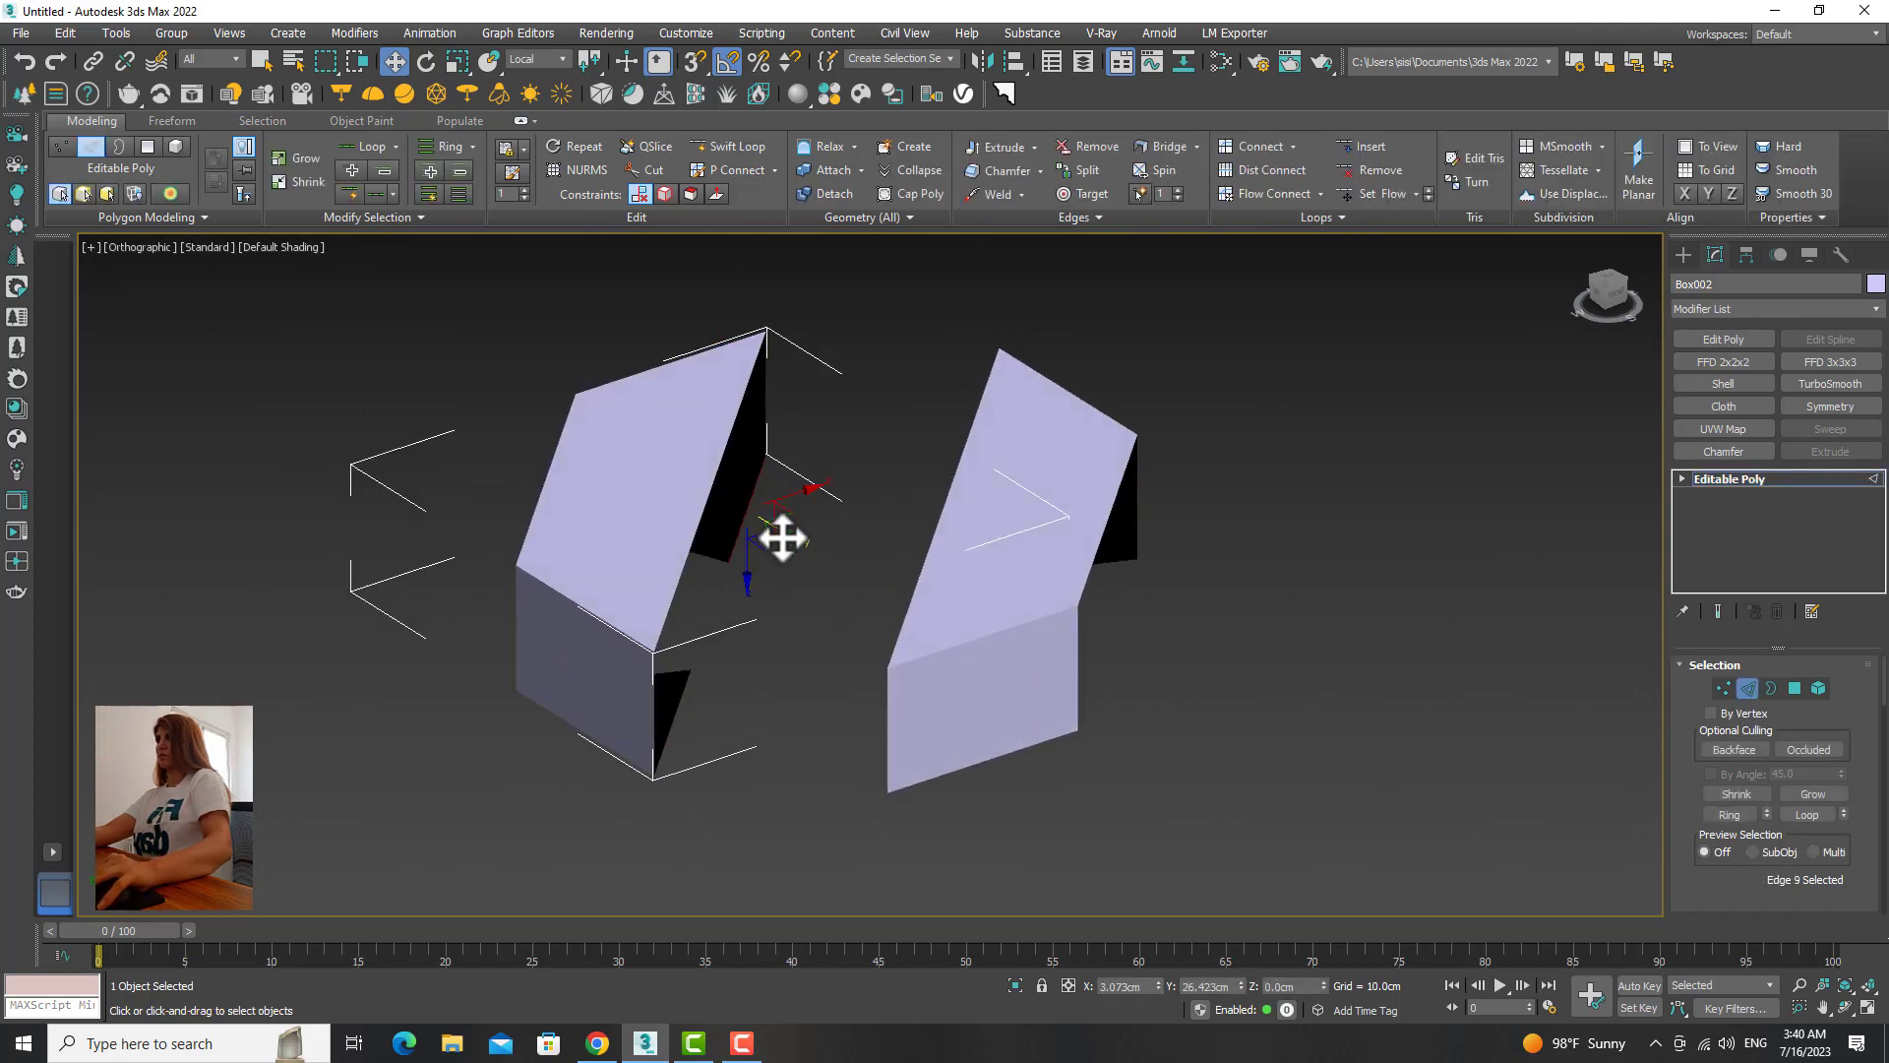
shift+drag(780, 506, 972, 536)
alt+middle_drag(973, 536, 1522, 640)
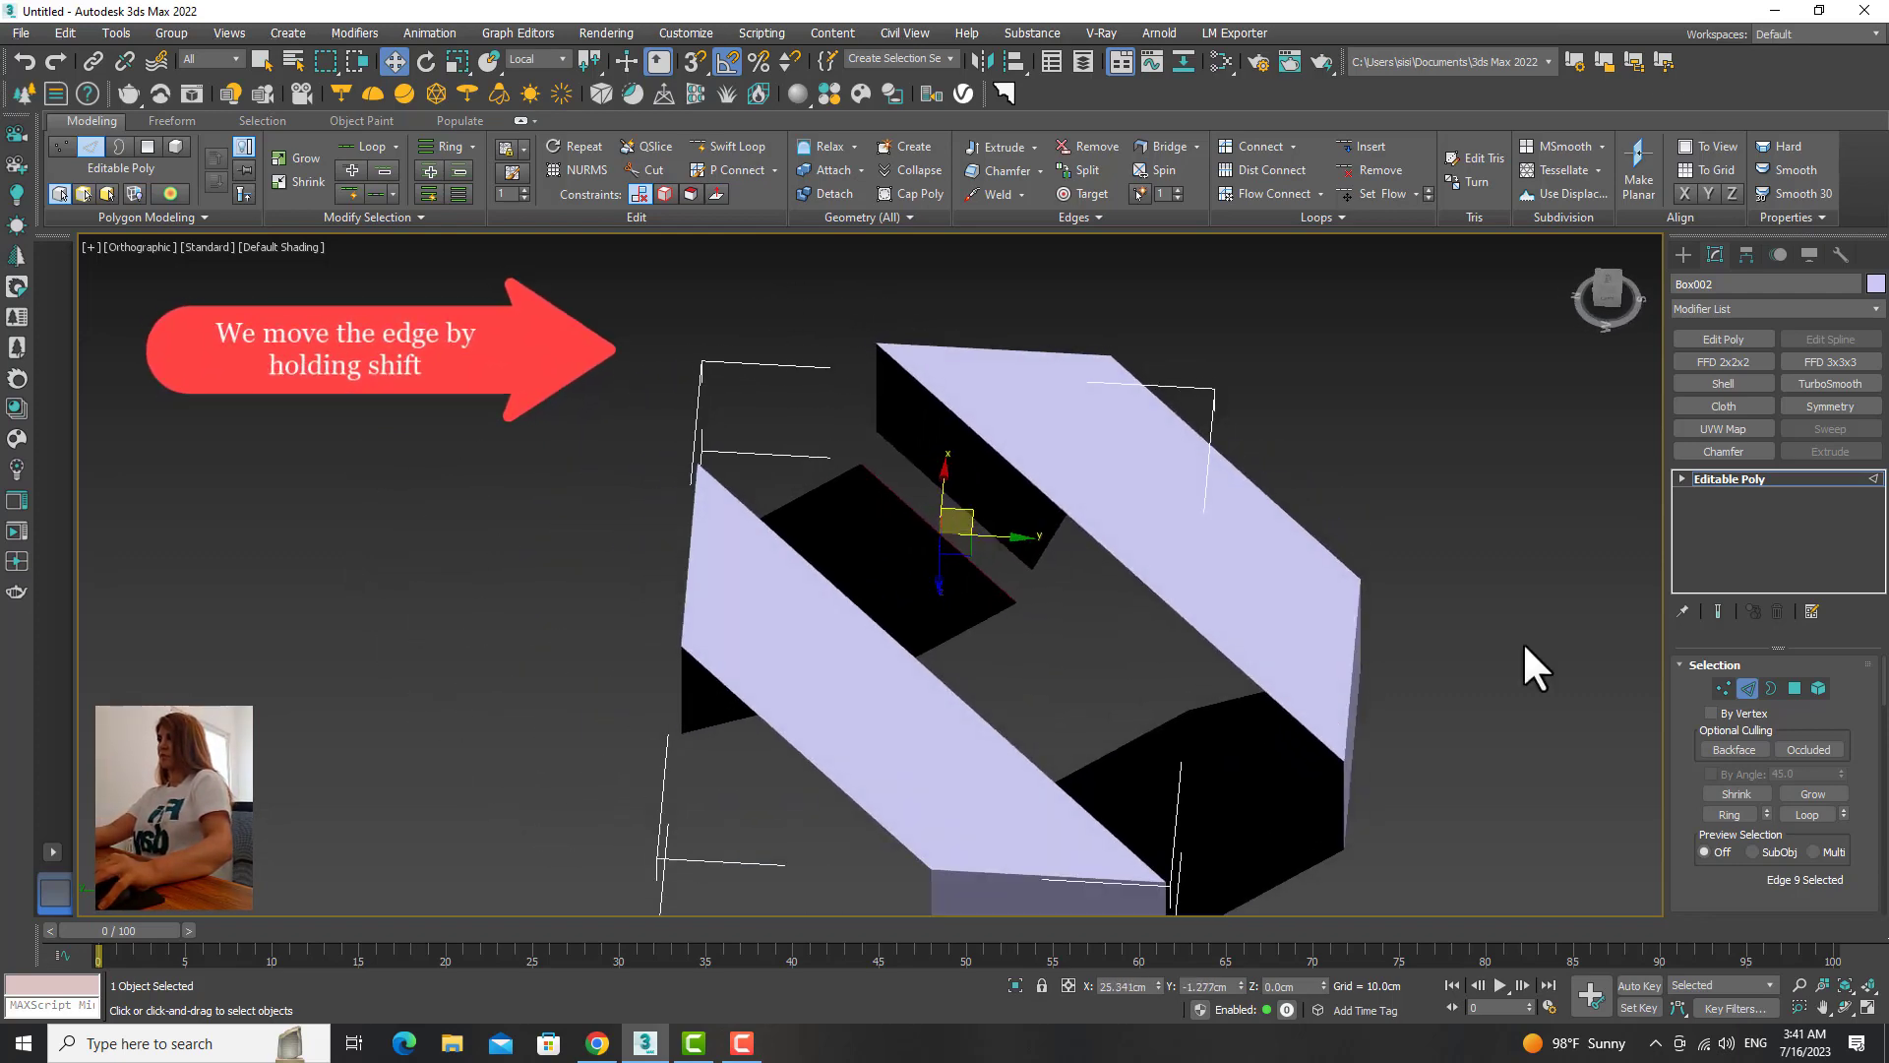
Step: Enable snapping and move the new polygon's free vertices onto the matching bottom vertices of the other band
click(1725, 687)
click(870, 466)
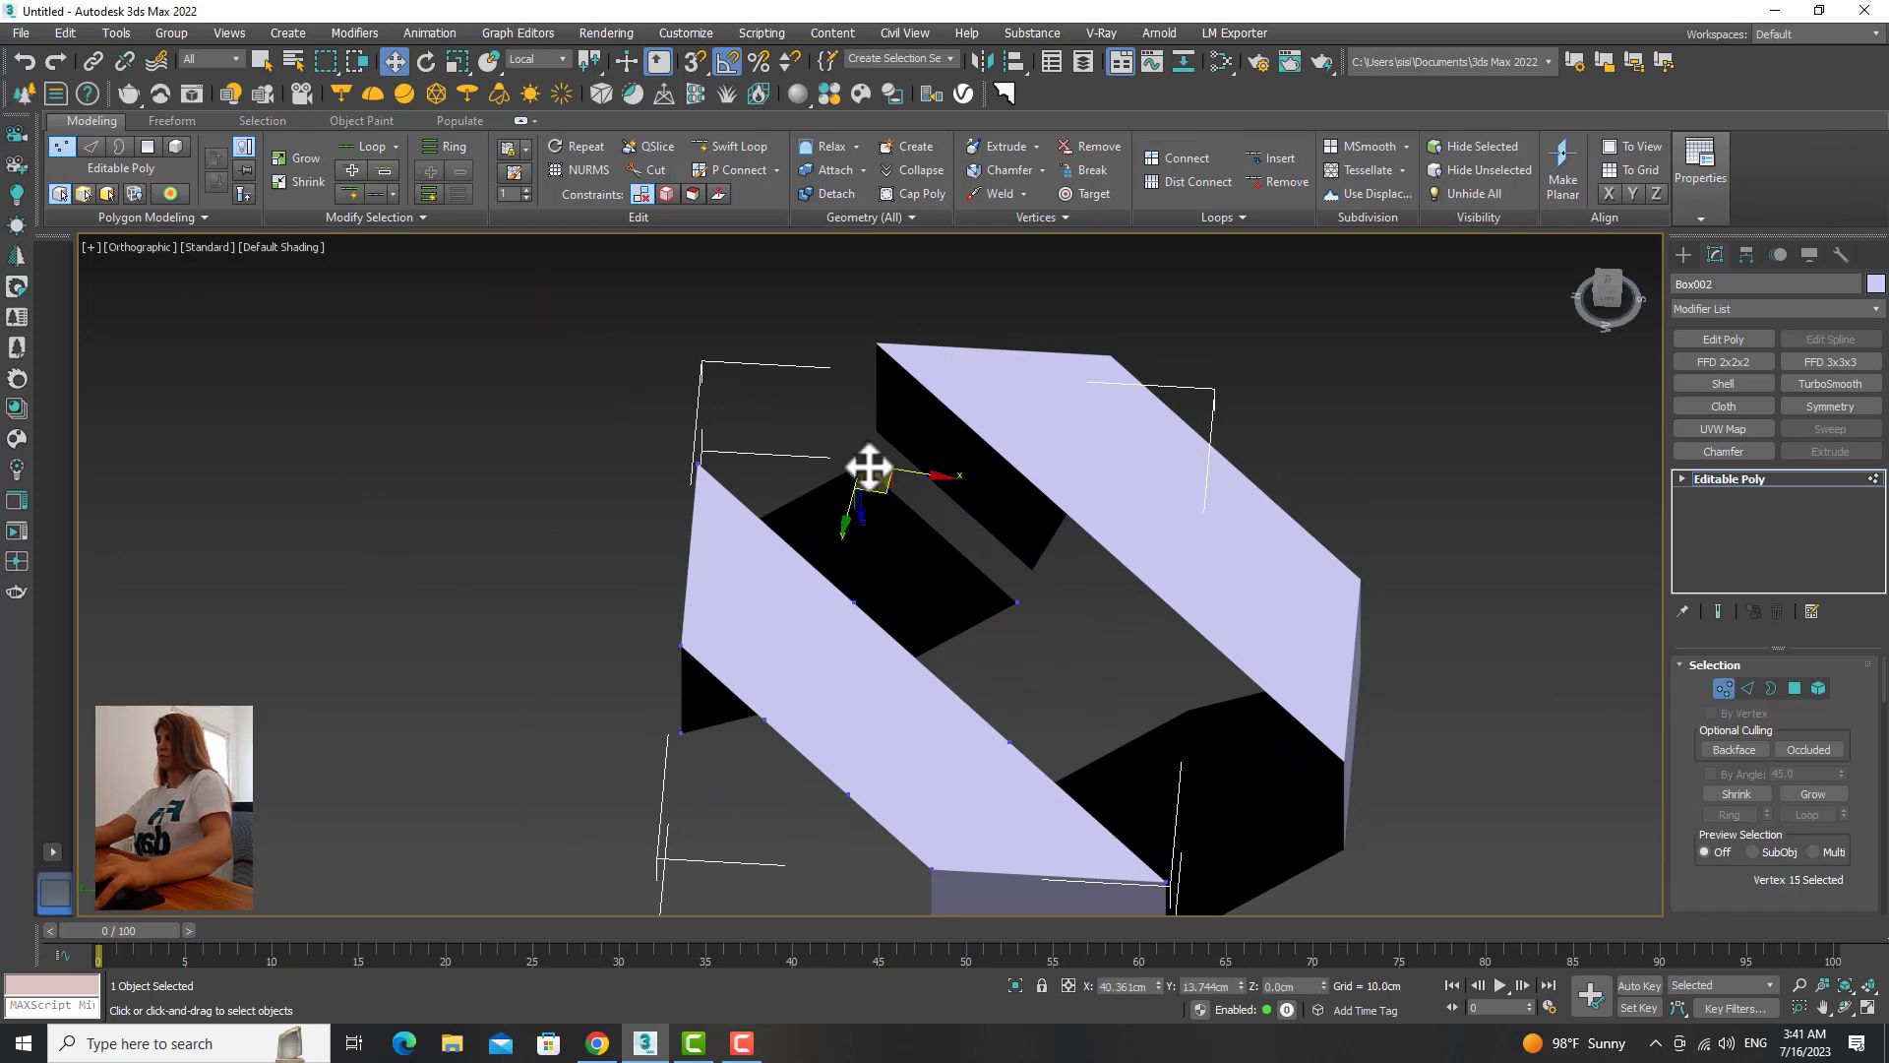
key(s)
drag(870, 466, 1033, 573)
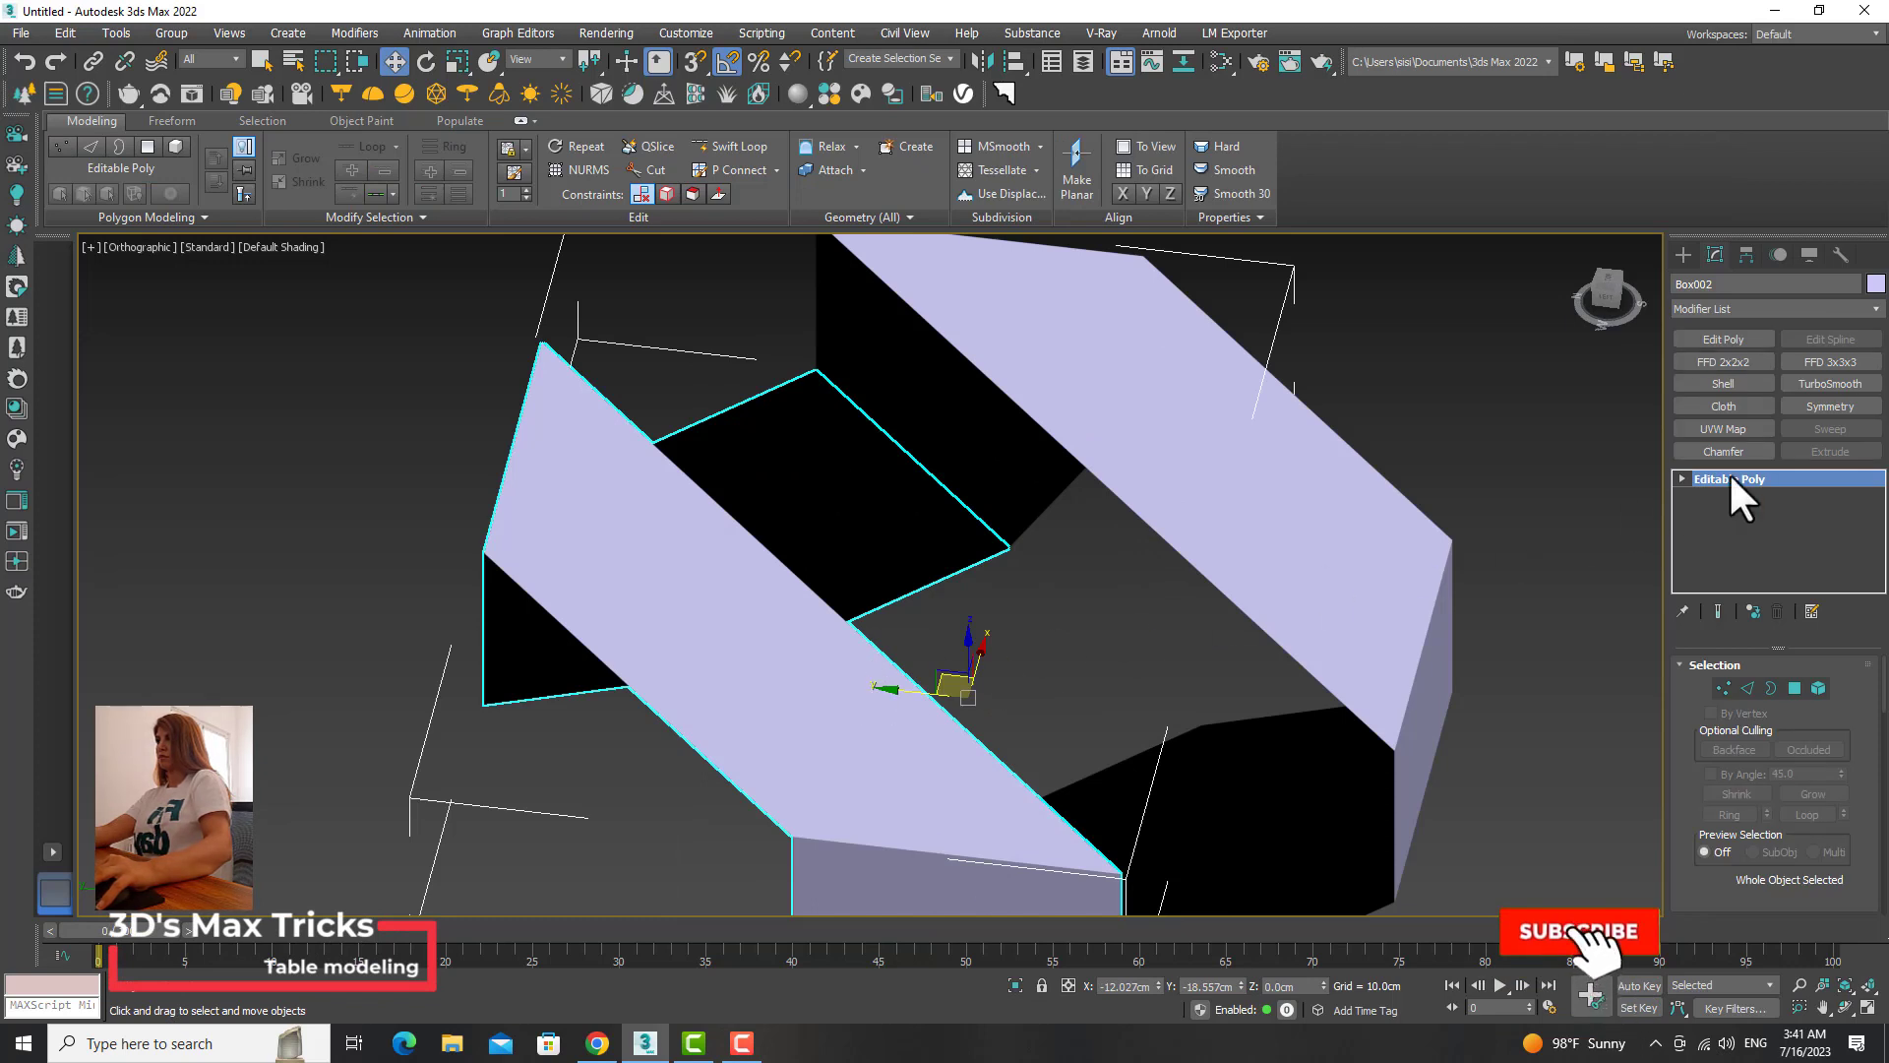
Step: Make the selected band unique and attach the other band to it as one Editable Poly
right_click(1730, 476)
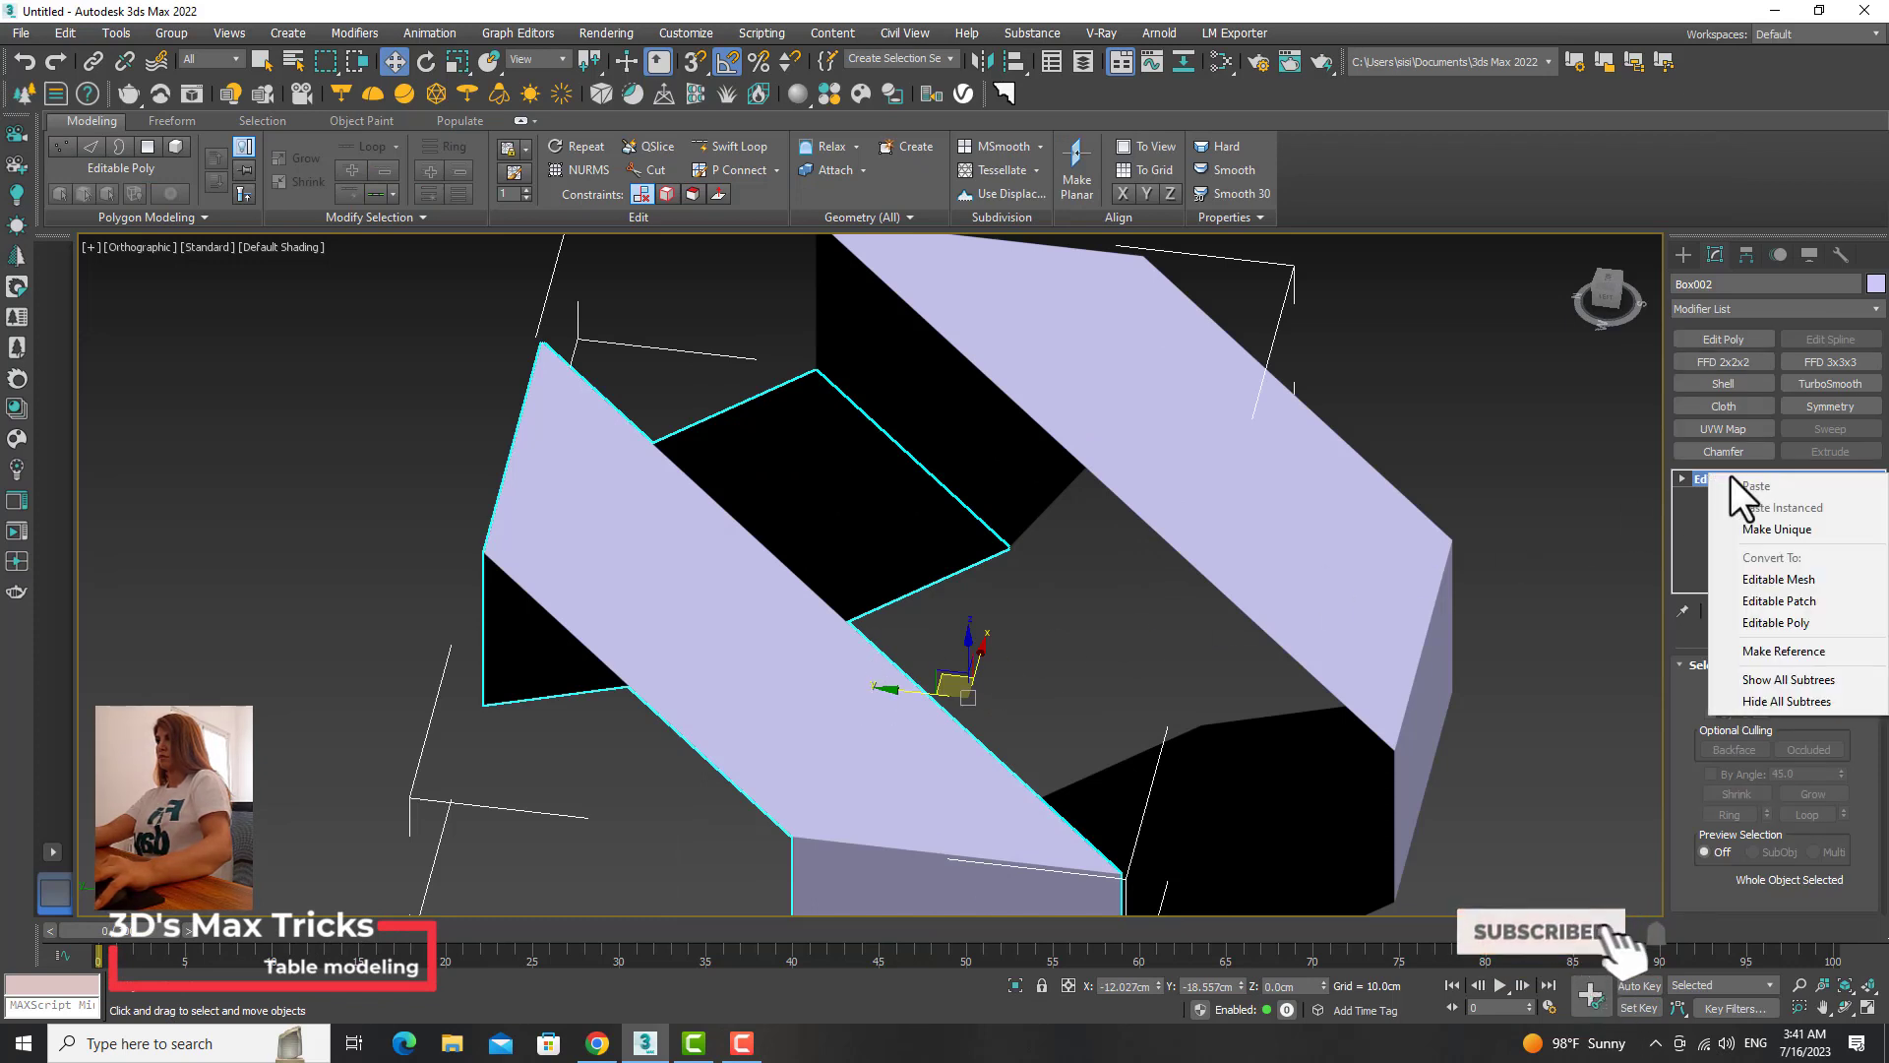
click(1761, 528)
right_click(759, 666)
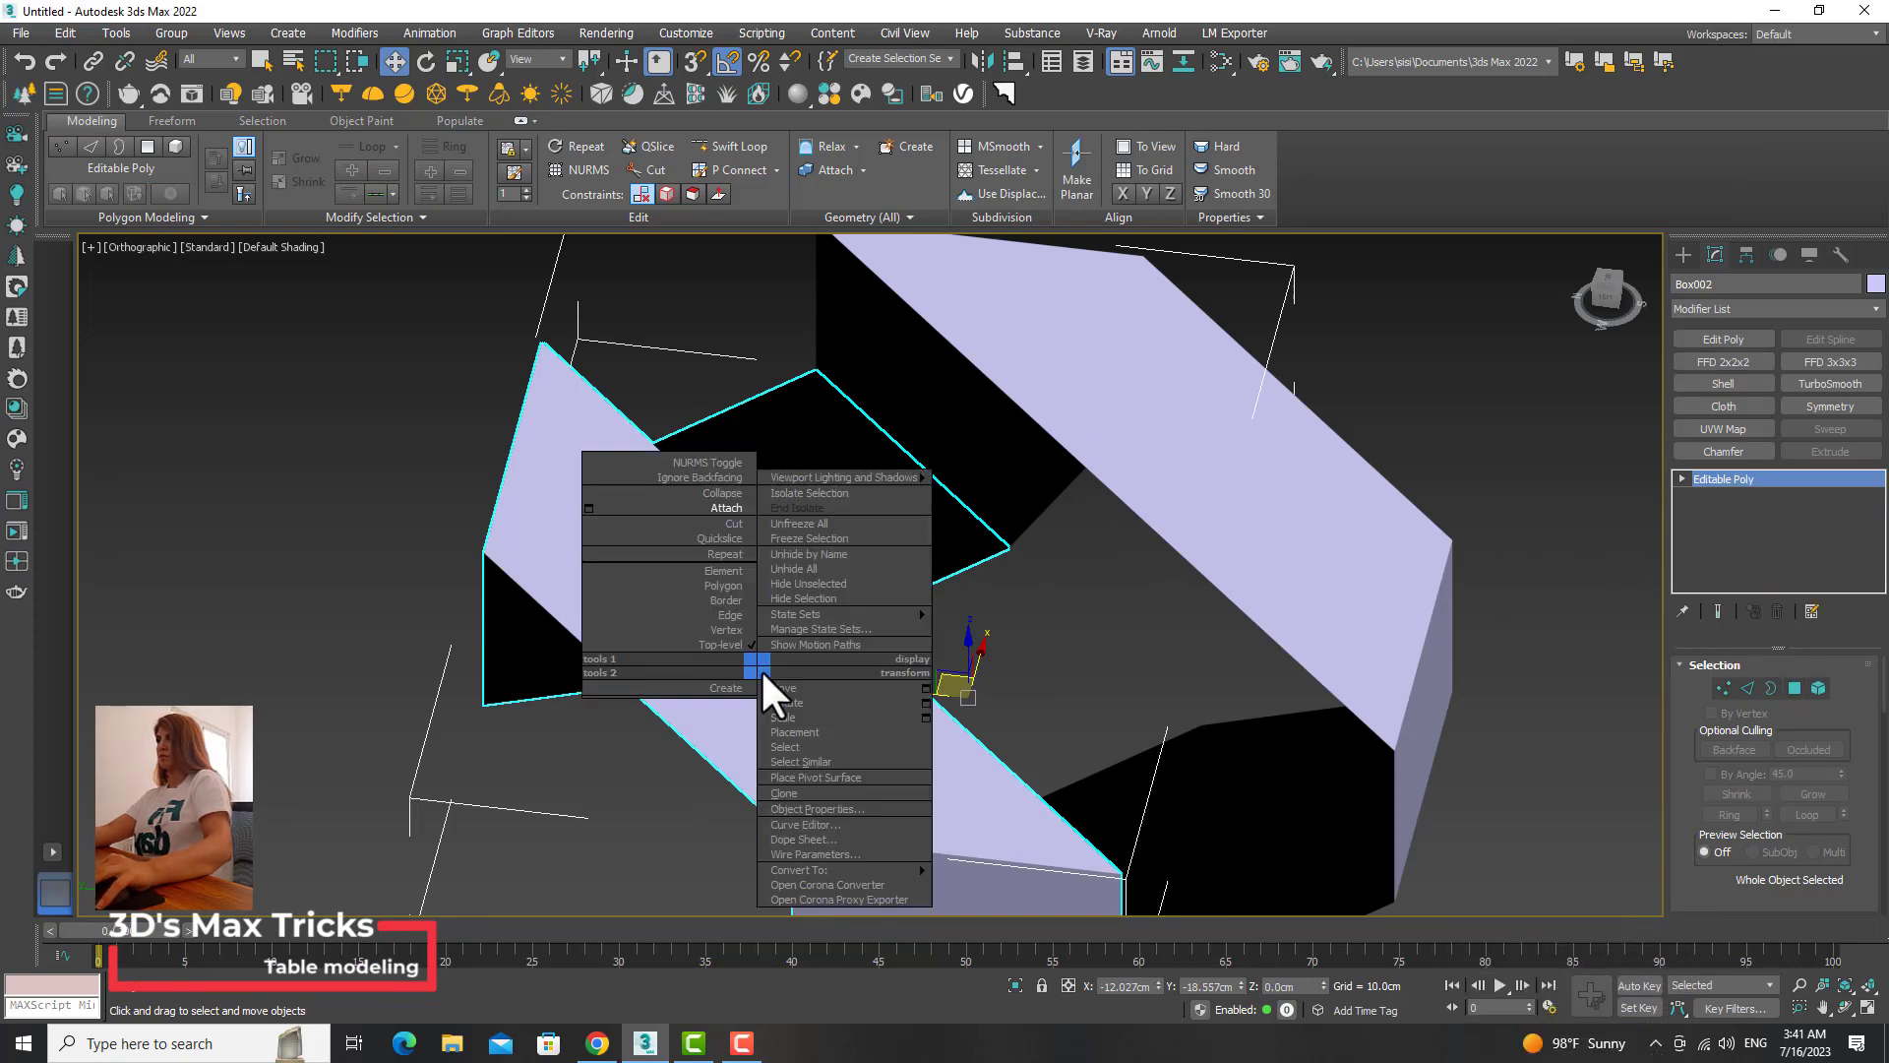
click(723, 508)
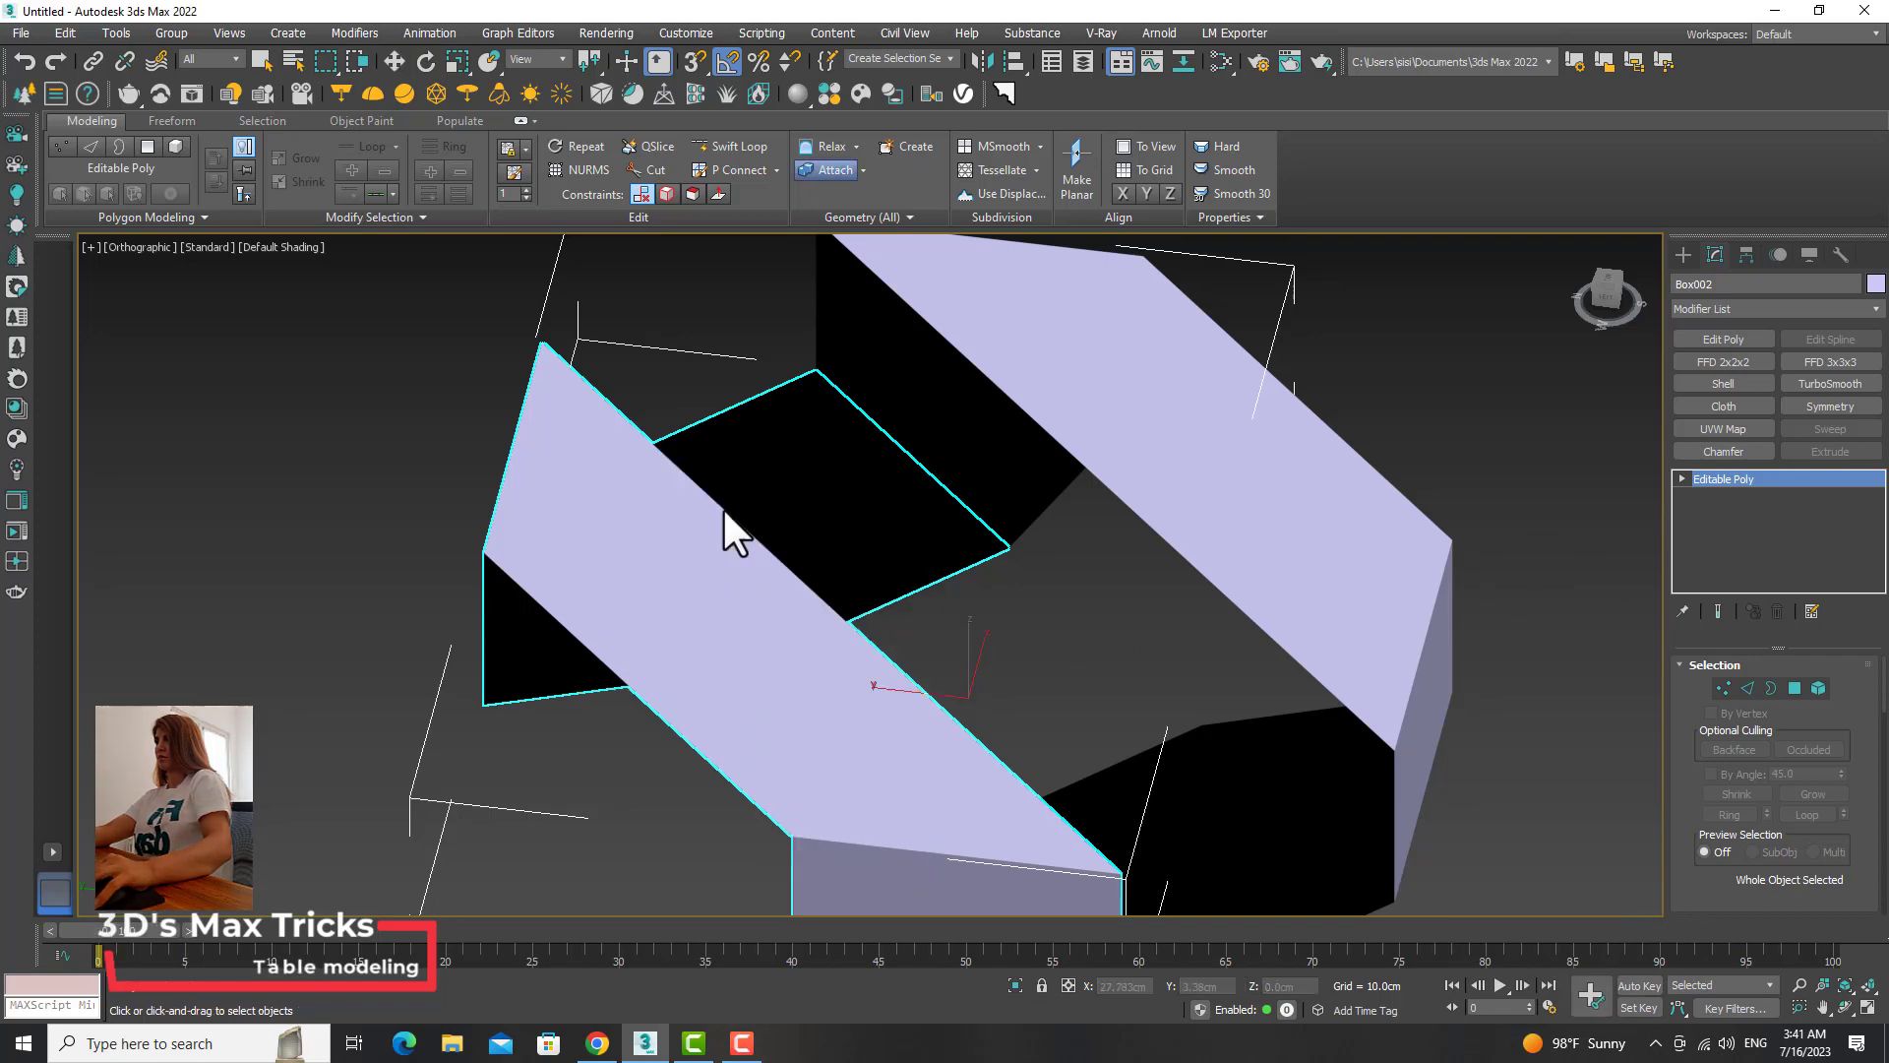
click(1195, 457)
scroll(1195, 457, up, 3)
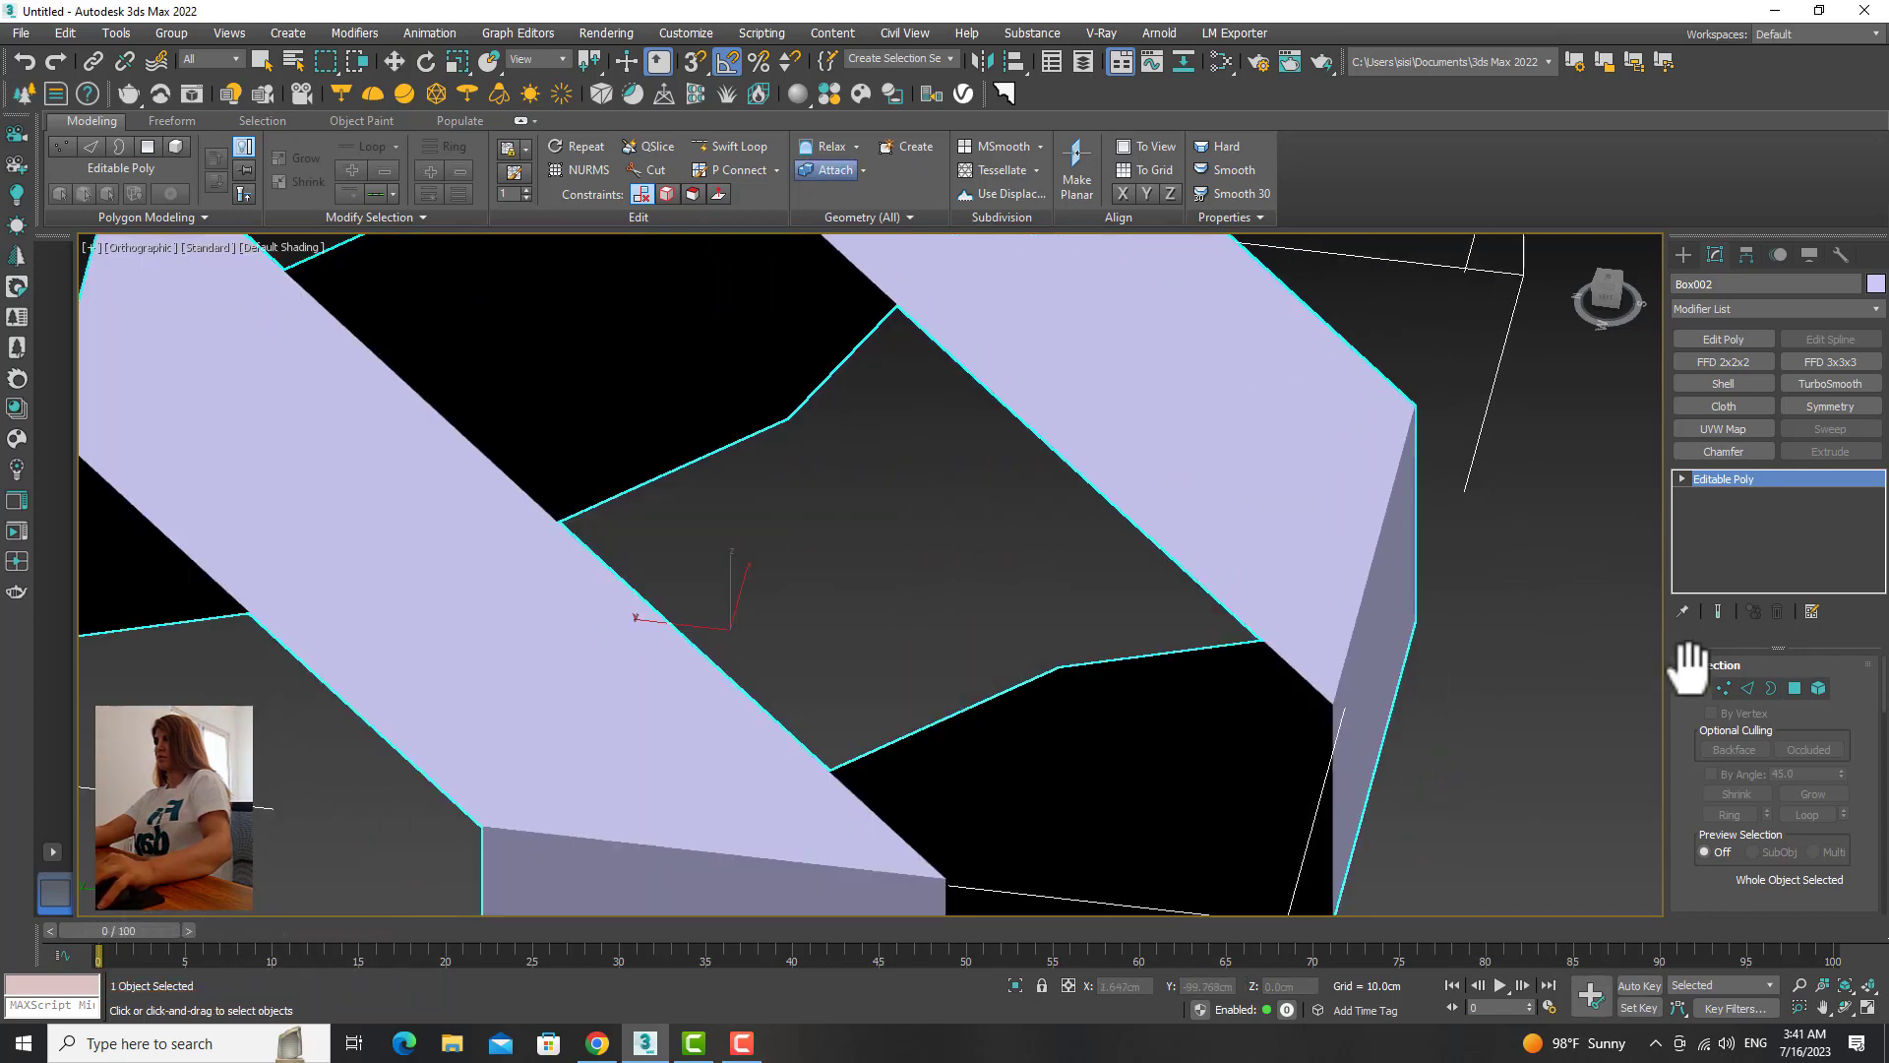
Step: Weld the two coincident vertices at the inner bottom corner where the two bands meet
click(1722, 688)
click(793, 422)
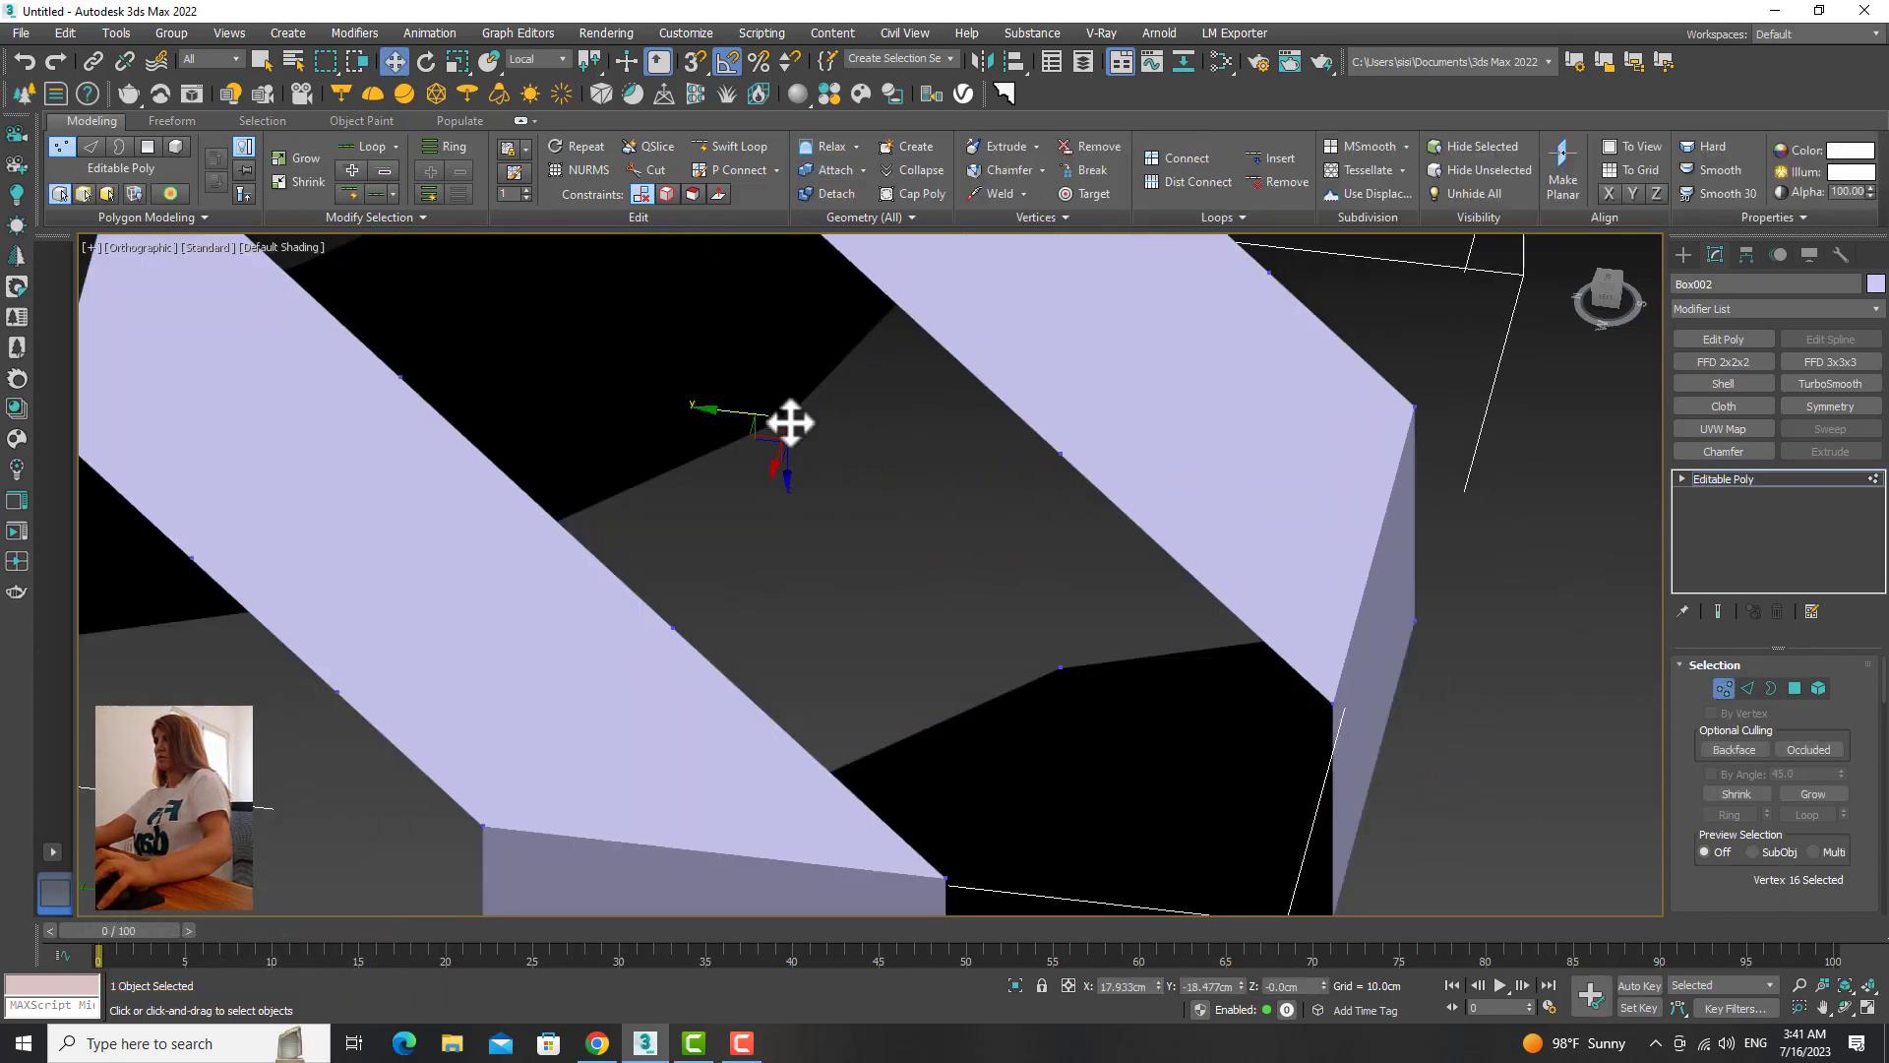
key(z)
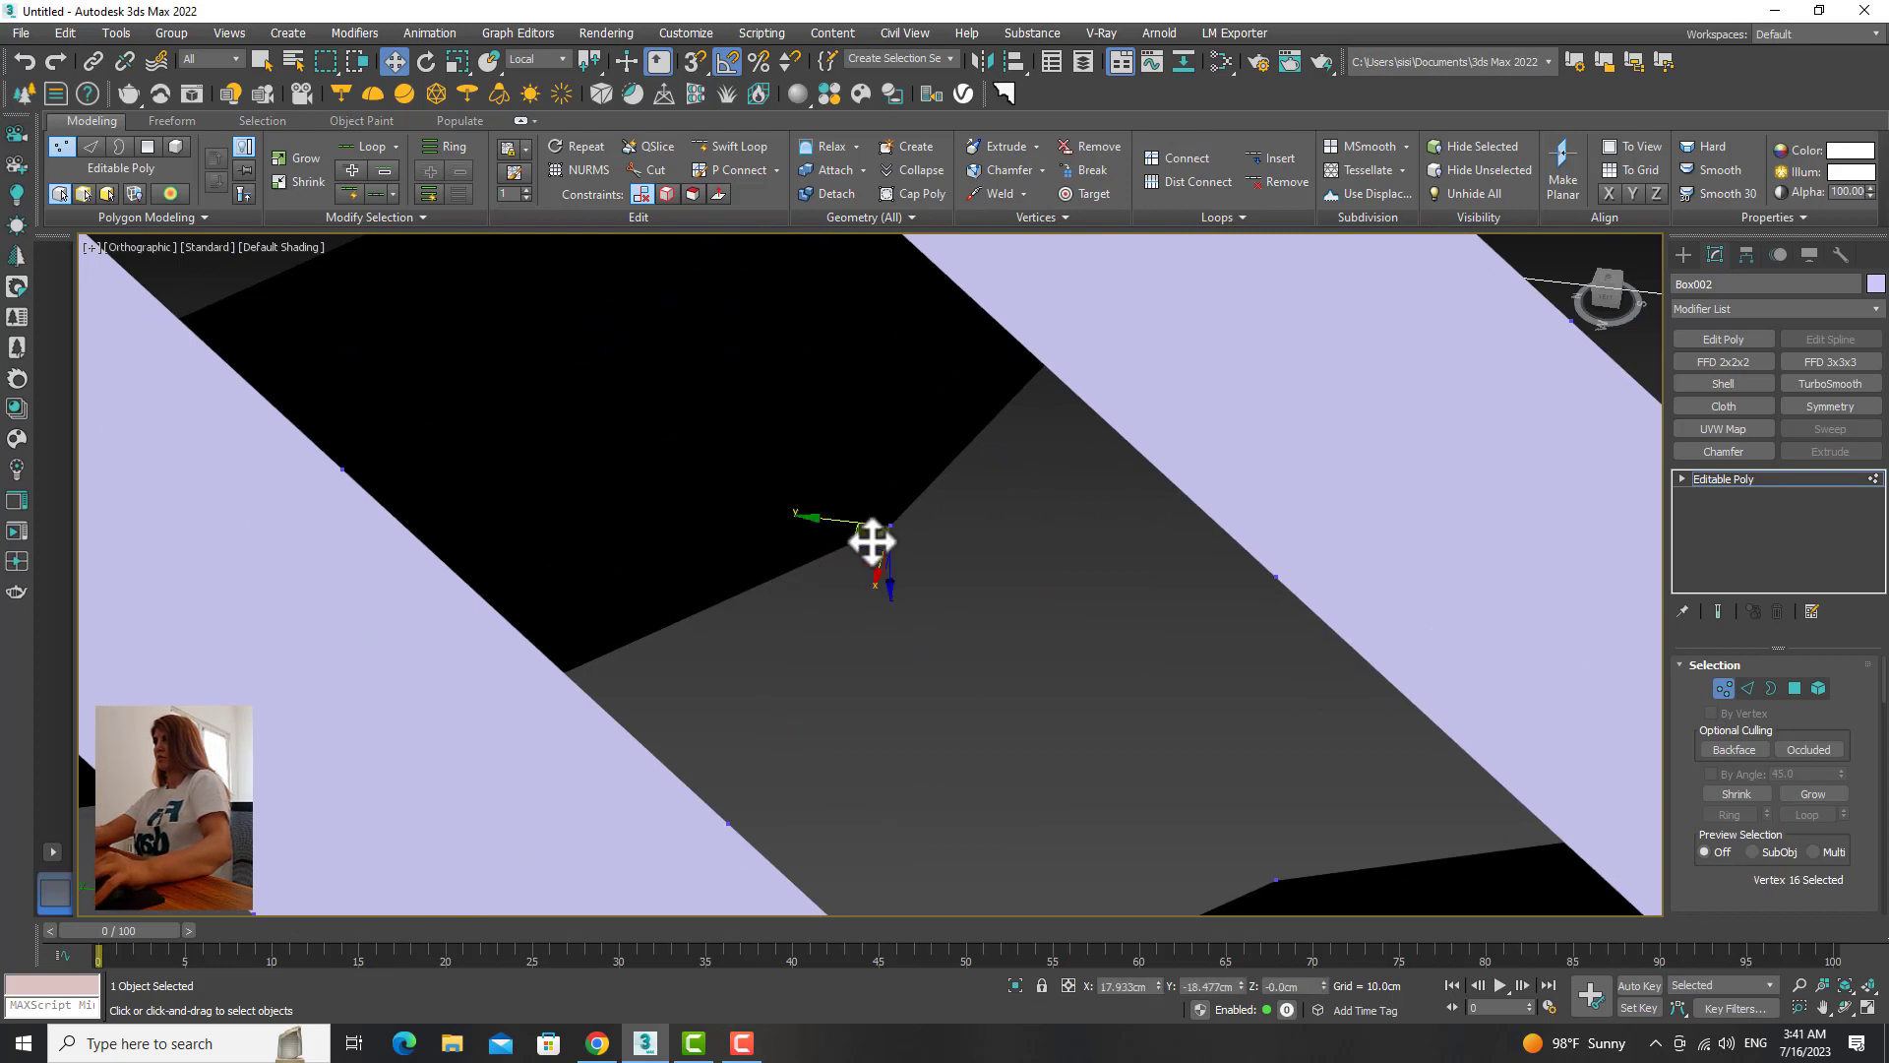
drag(869, 539, 798, 621)
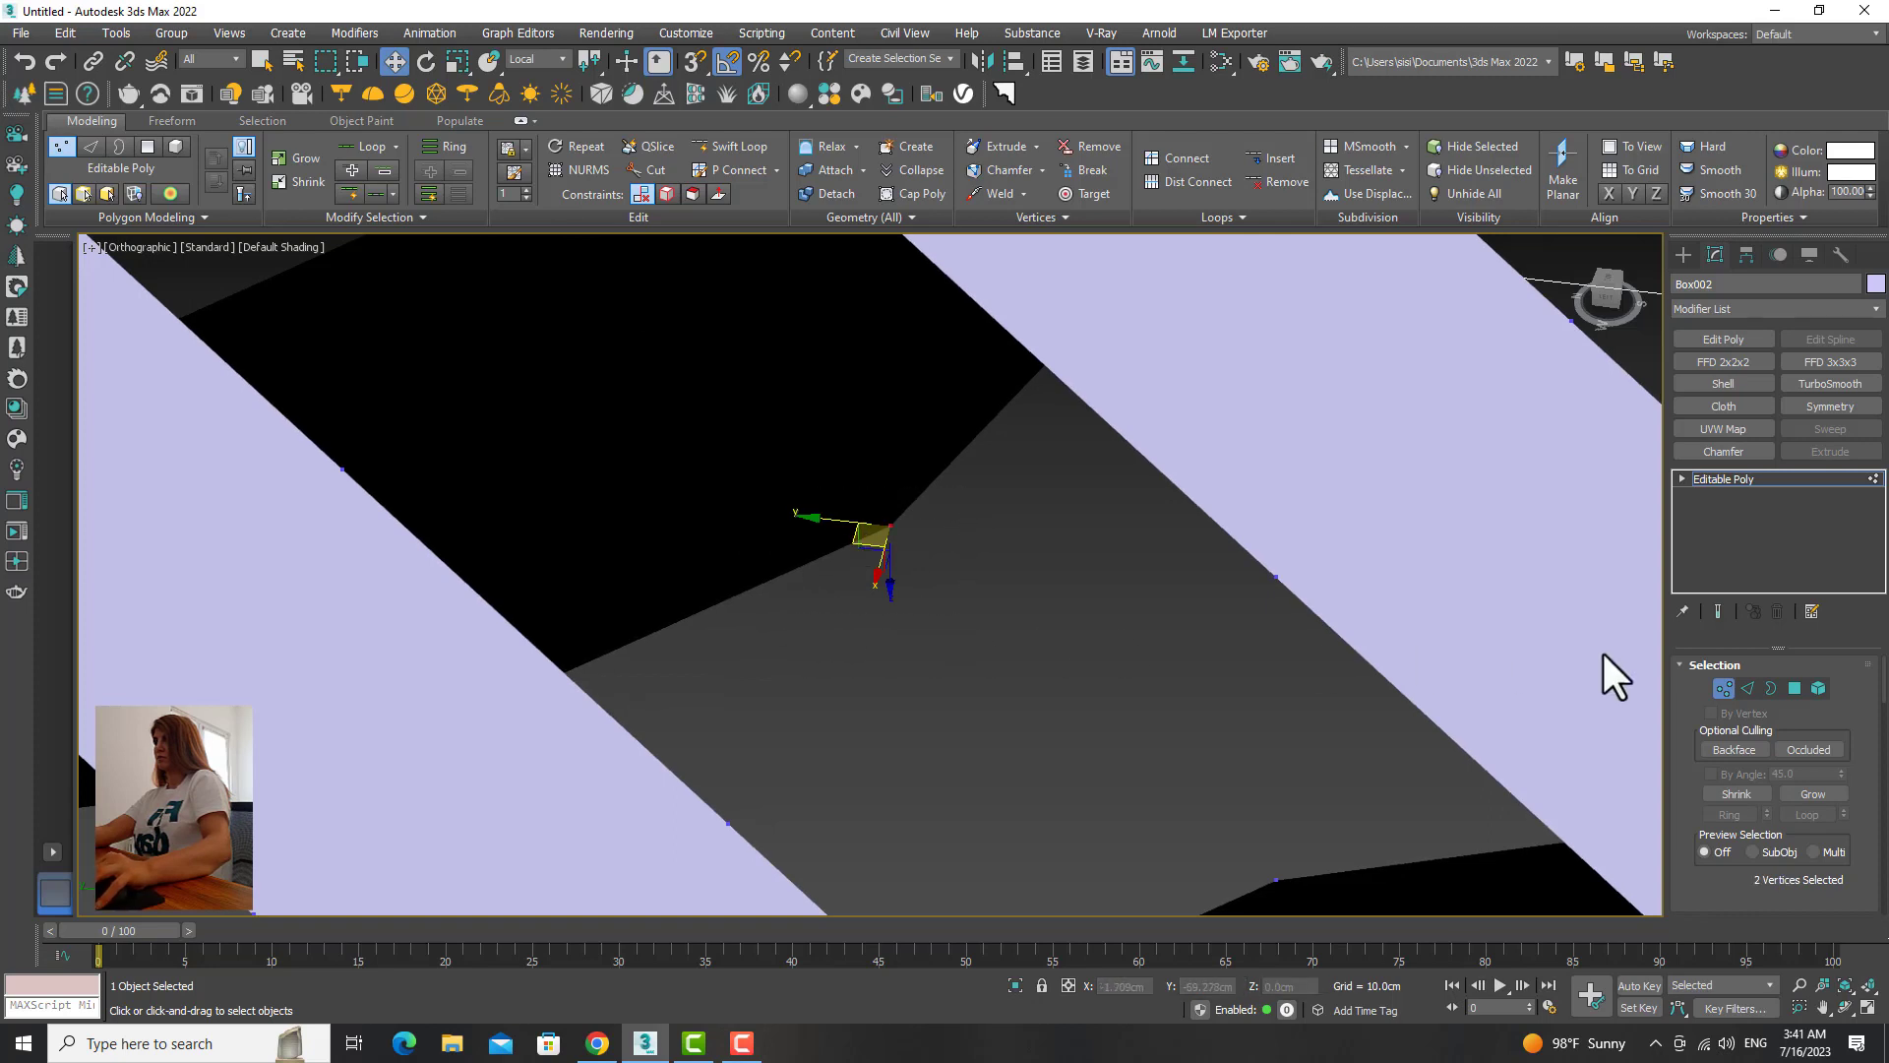
drag(1884, 672, 1883, 699)
click(1838, 739)
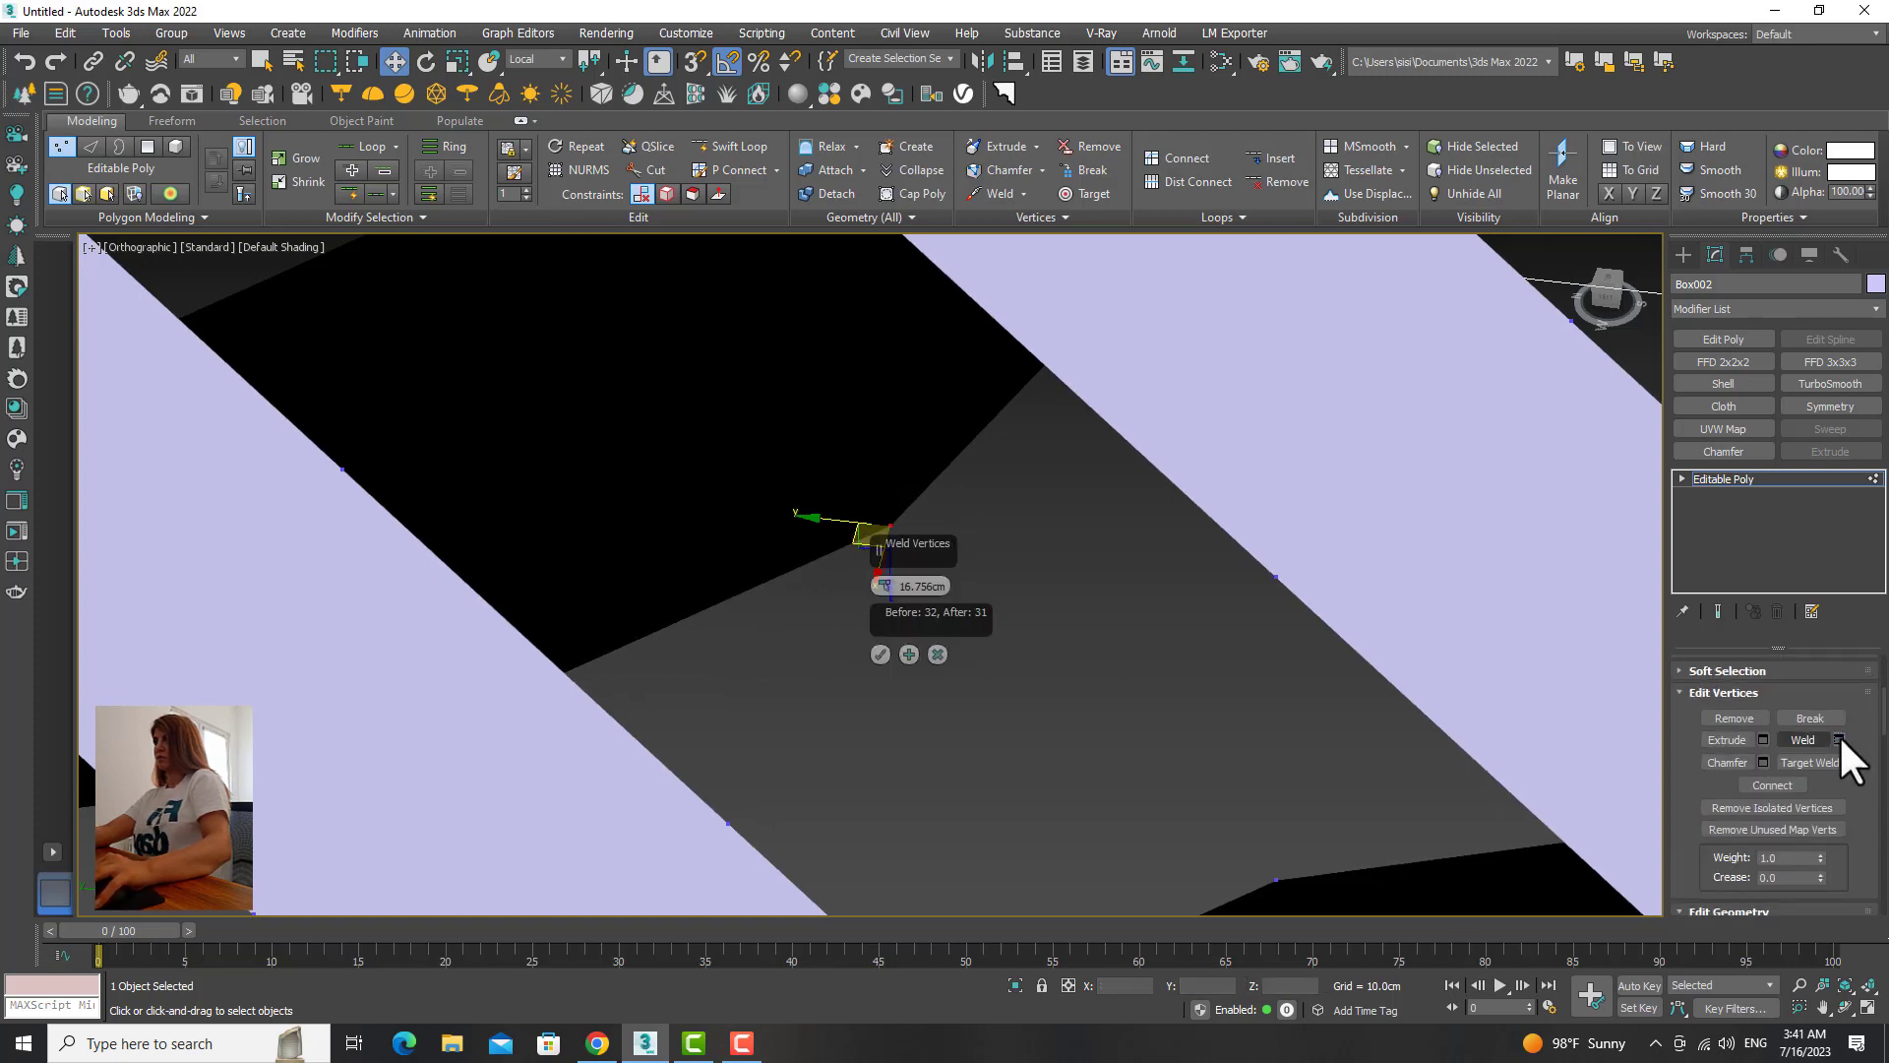
click(880, 654)
Step: Weld the coincident vertices at the other bottom corners between the two bands and leave vertex editing
middle_drag(620, 392, 826, 672)
drag(756, 425, 756, 425)
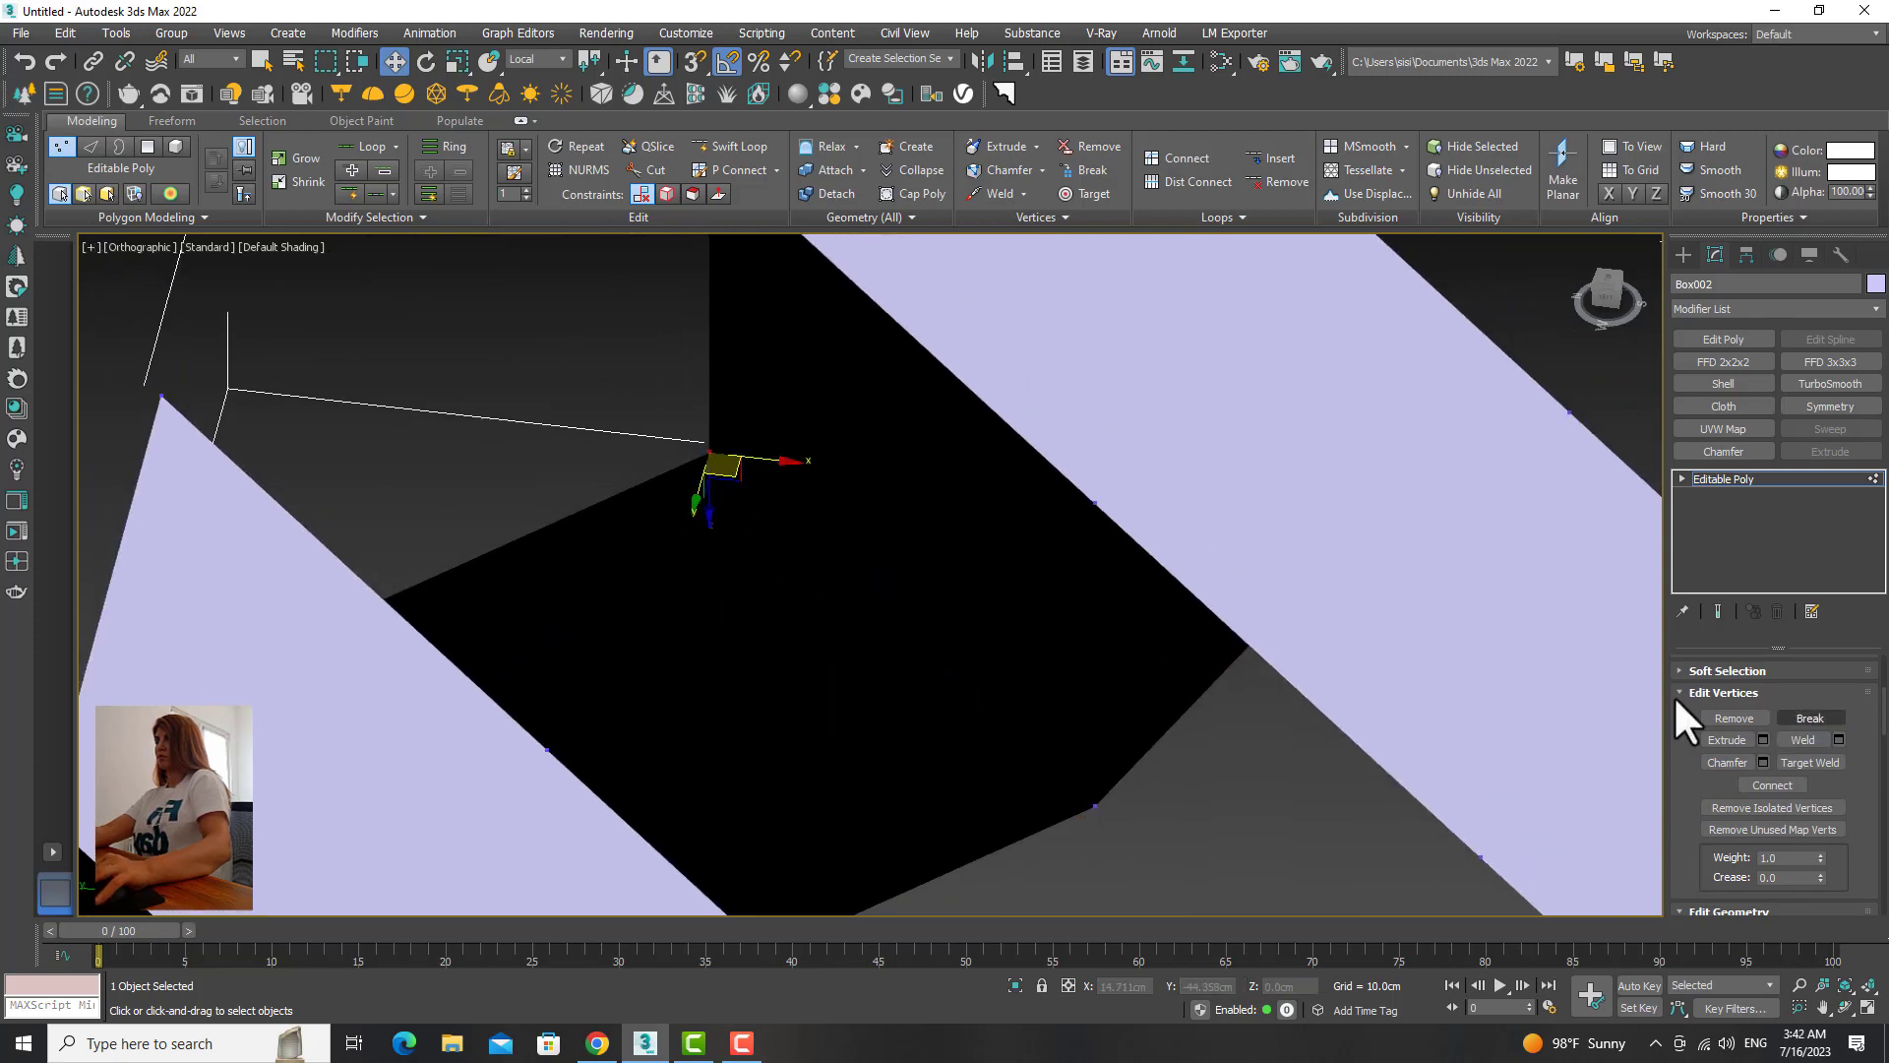
scroll(963, 634, down, 5)
middle_drag(962, 635, 988, 705)
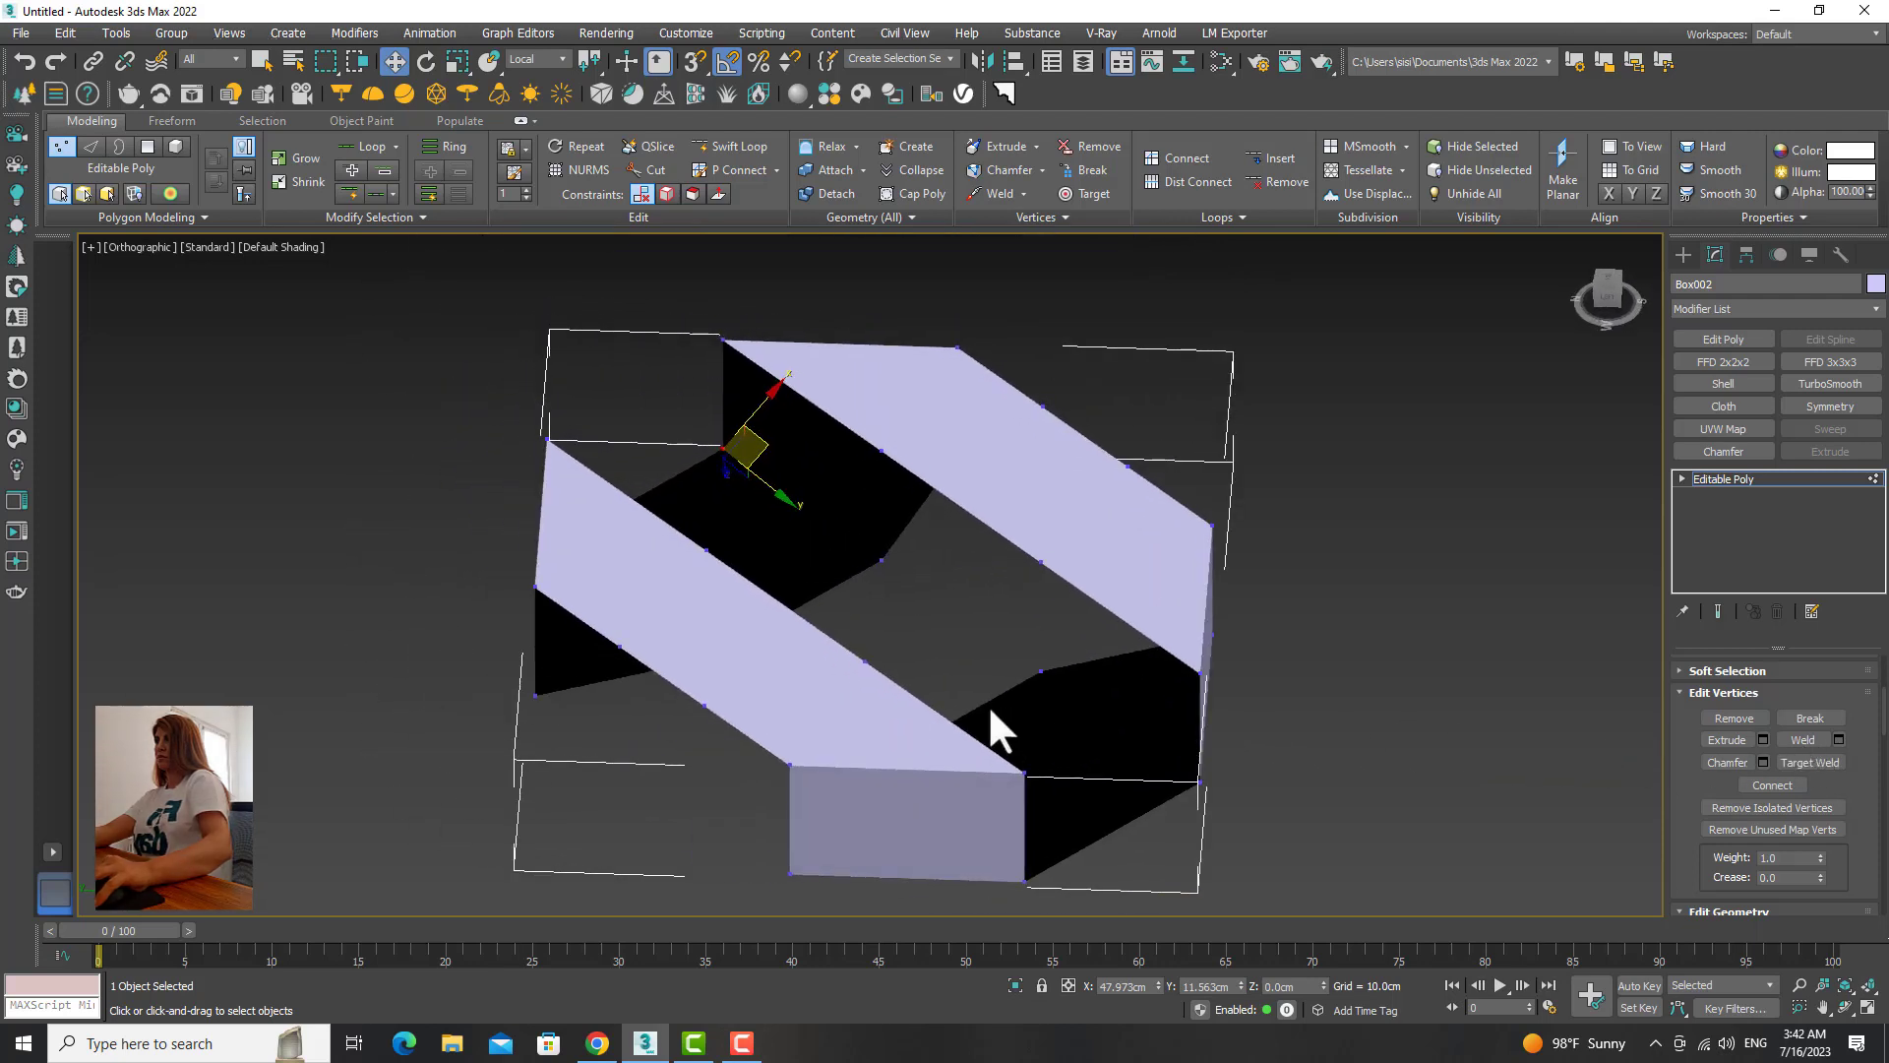
drag(988, 704, 1082, 642)
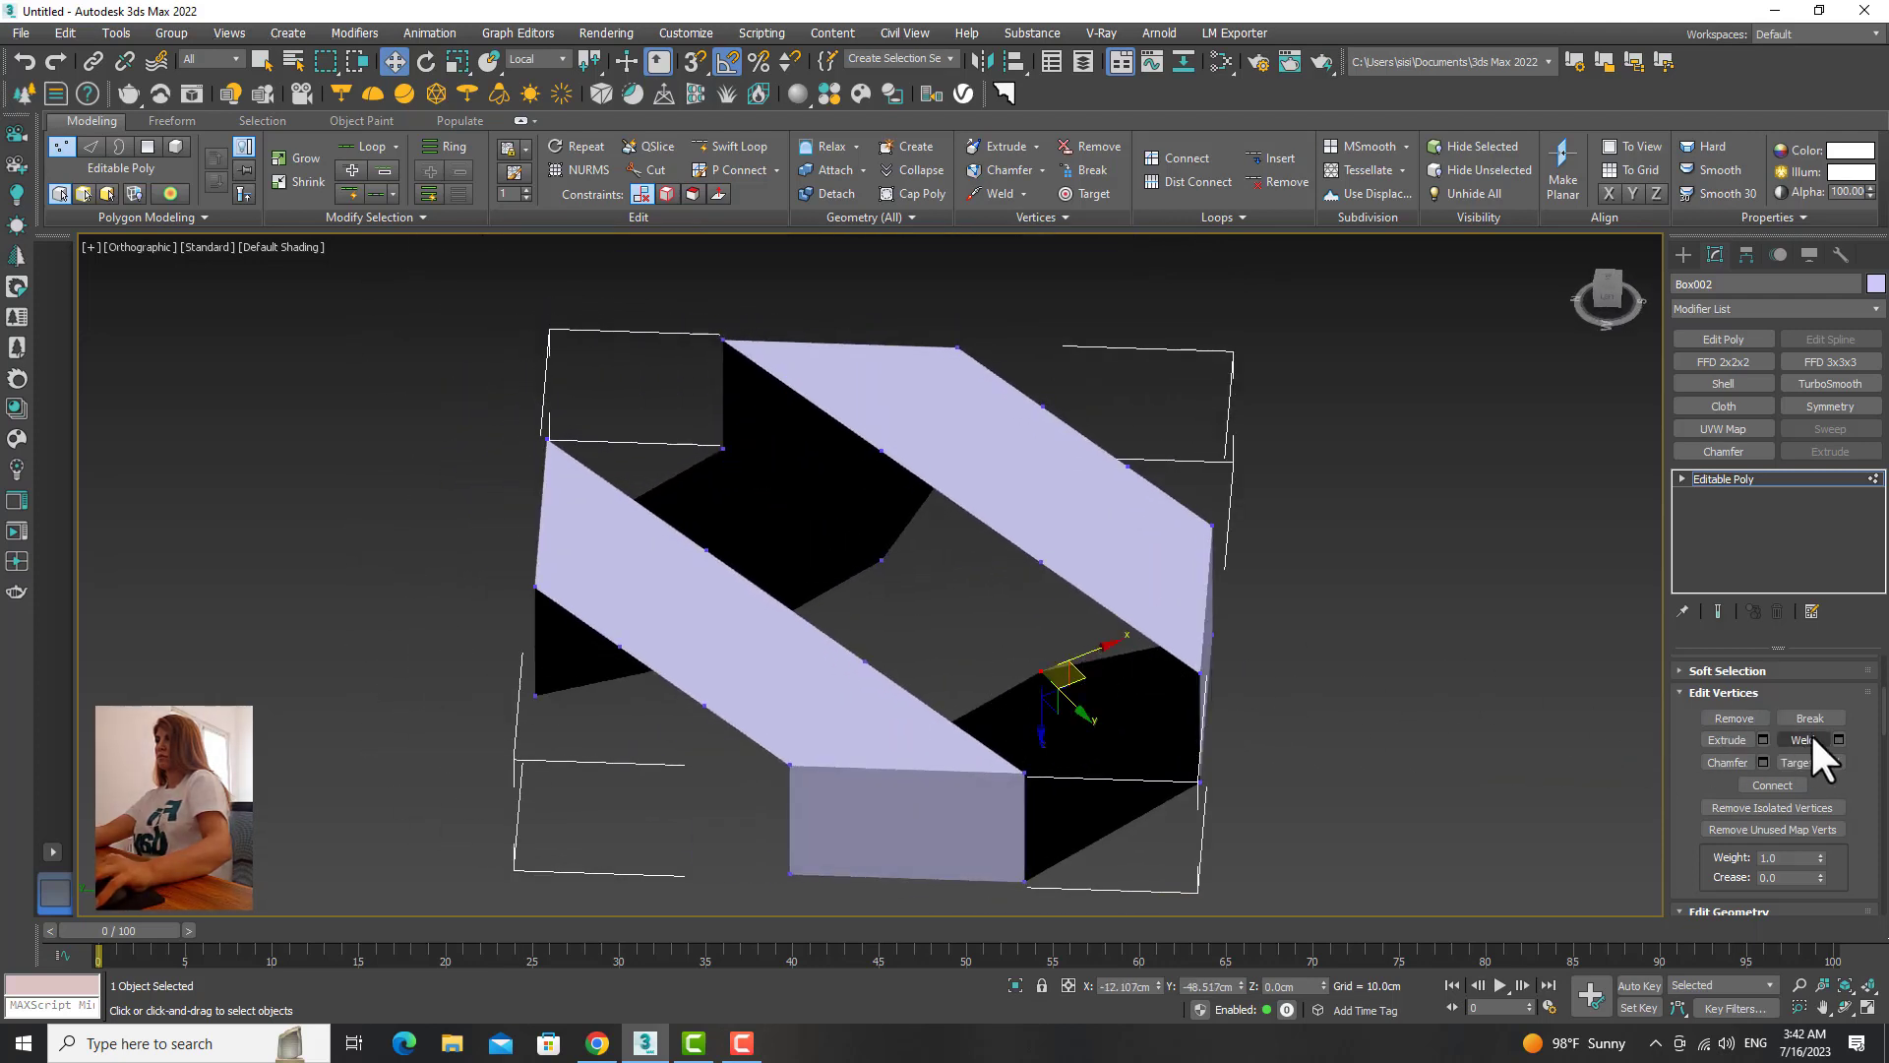
drag(1149, 811, 1259, 742)
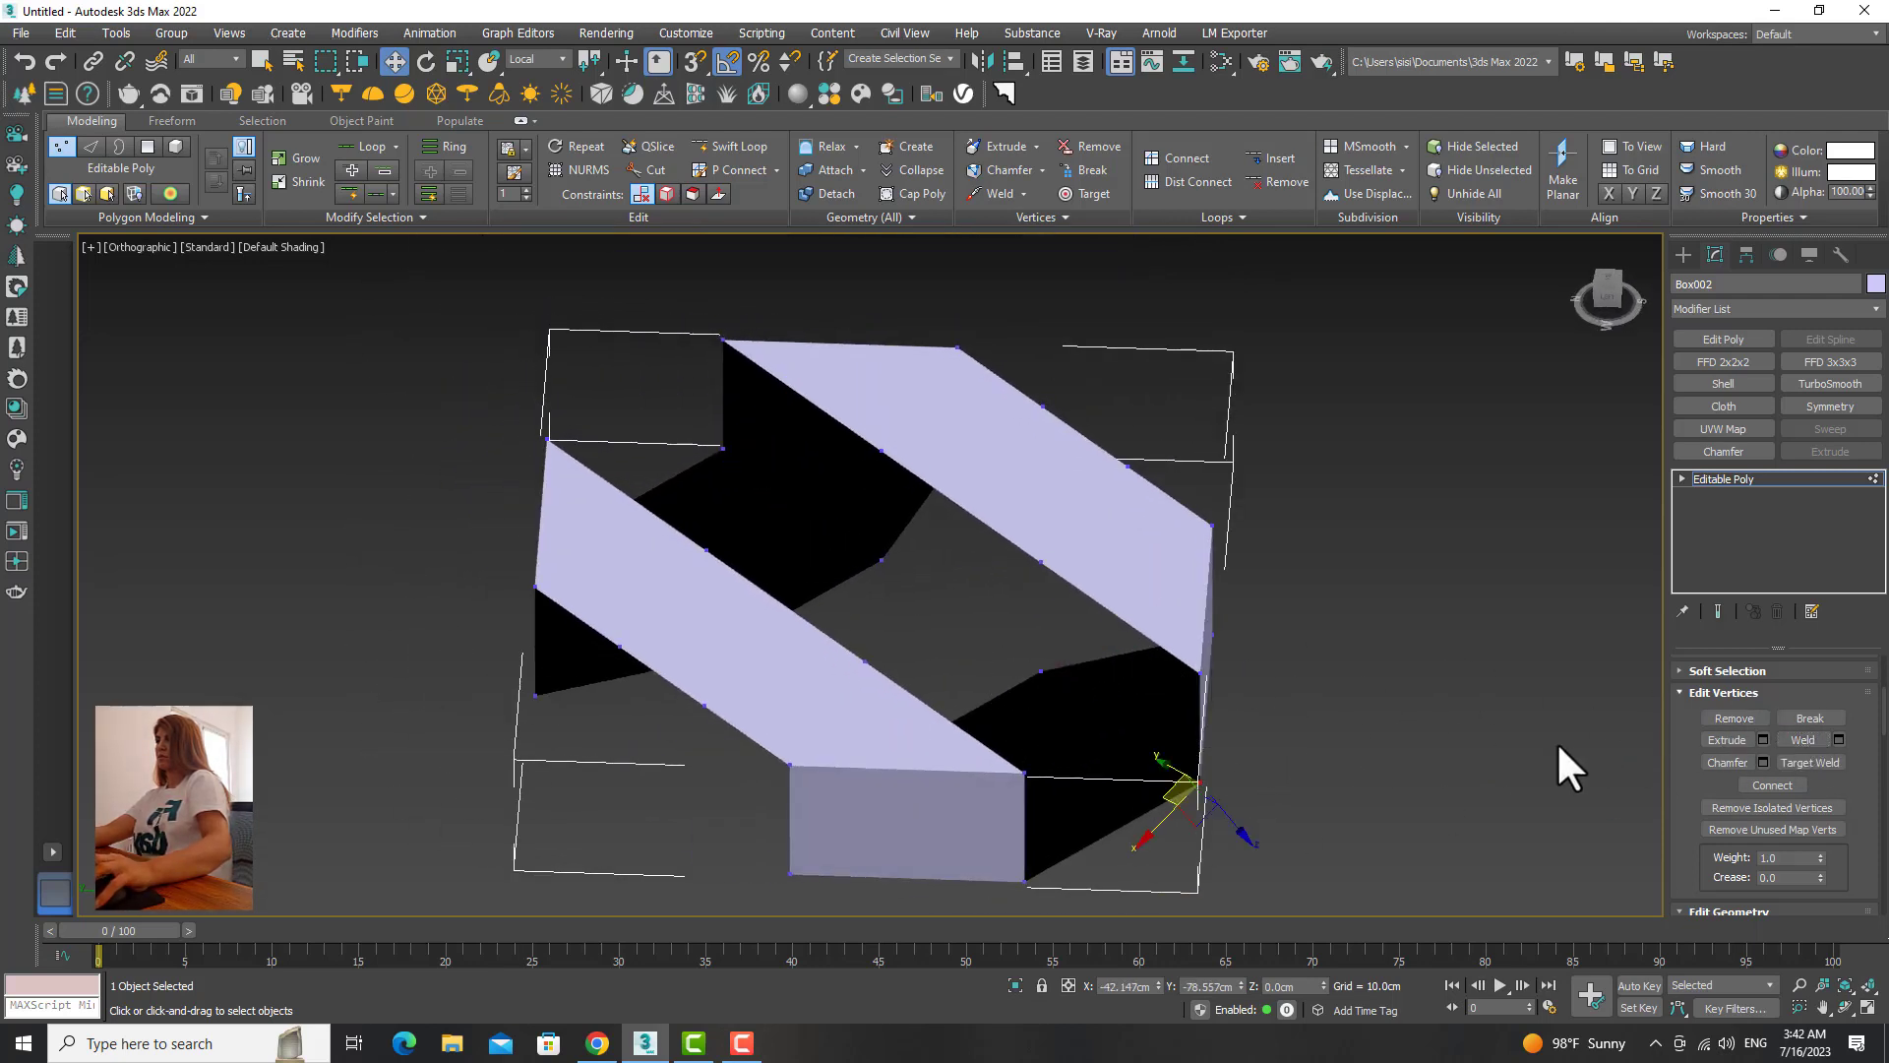
mouse_move(1181, 787)
alt+middle_down()
mouse_move(1181, 689)
mouse_move(1161, 767)
alt+middle_up()
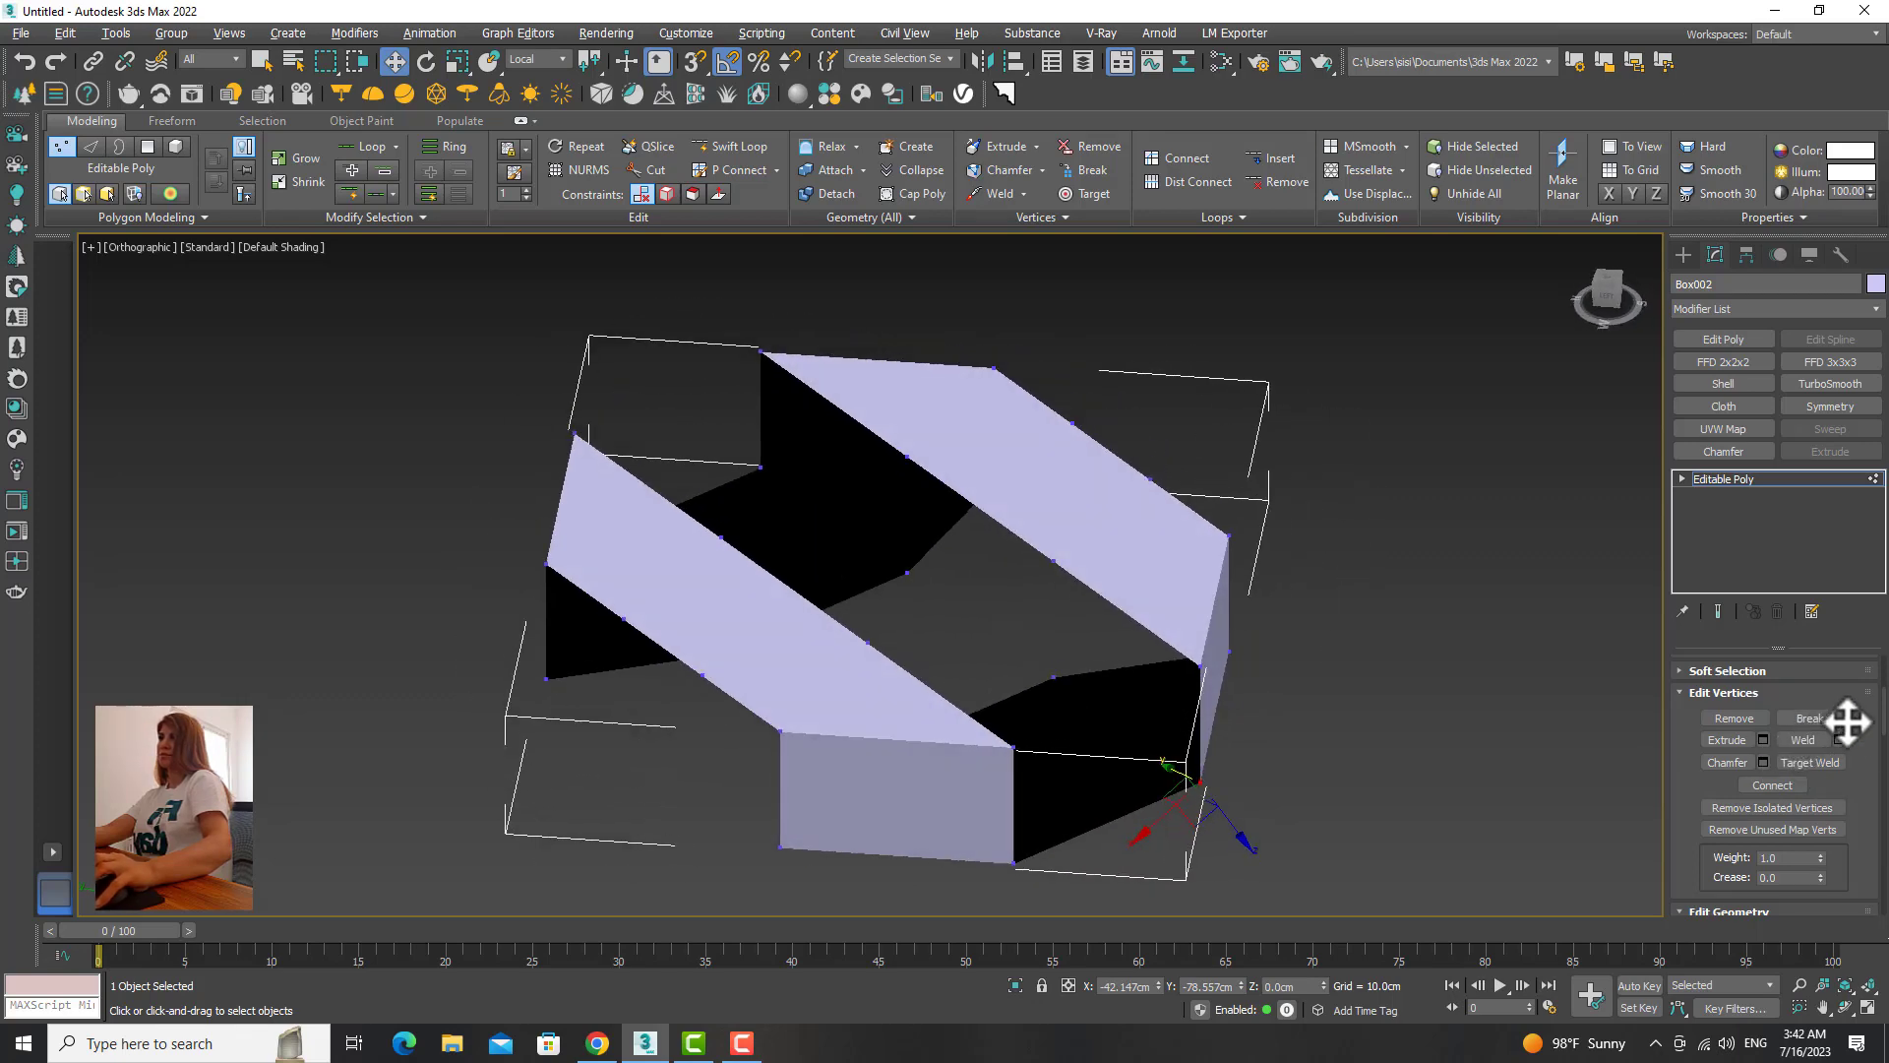
drag(1885, 723, 1884, 689)
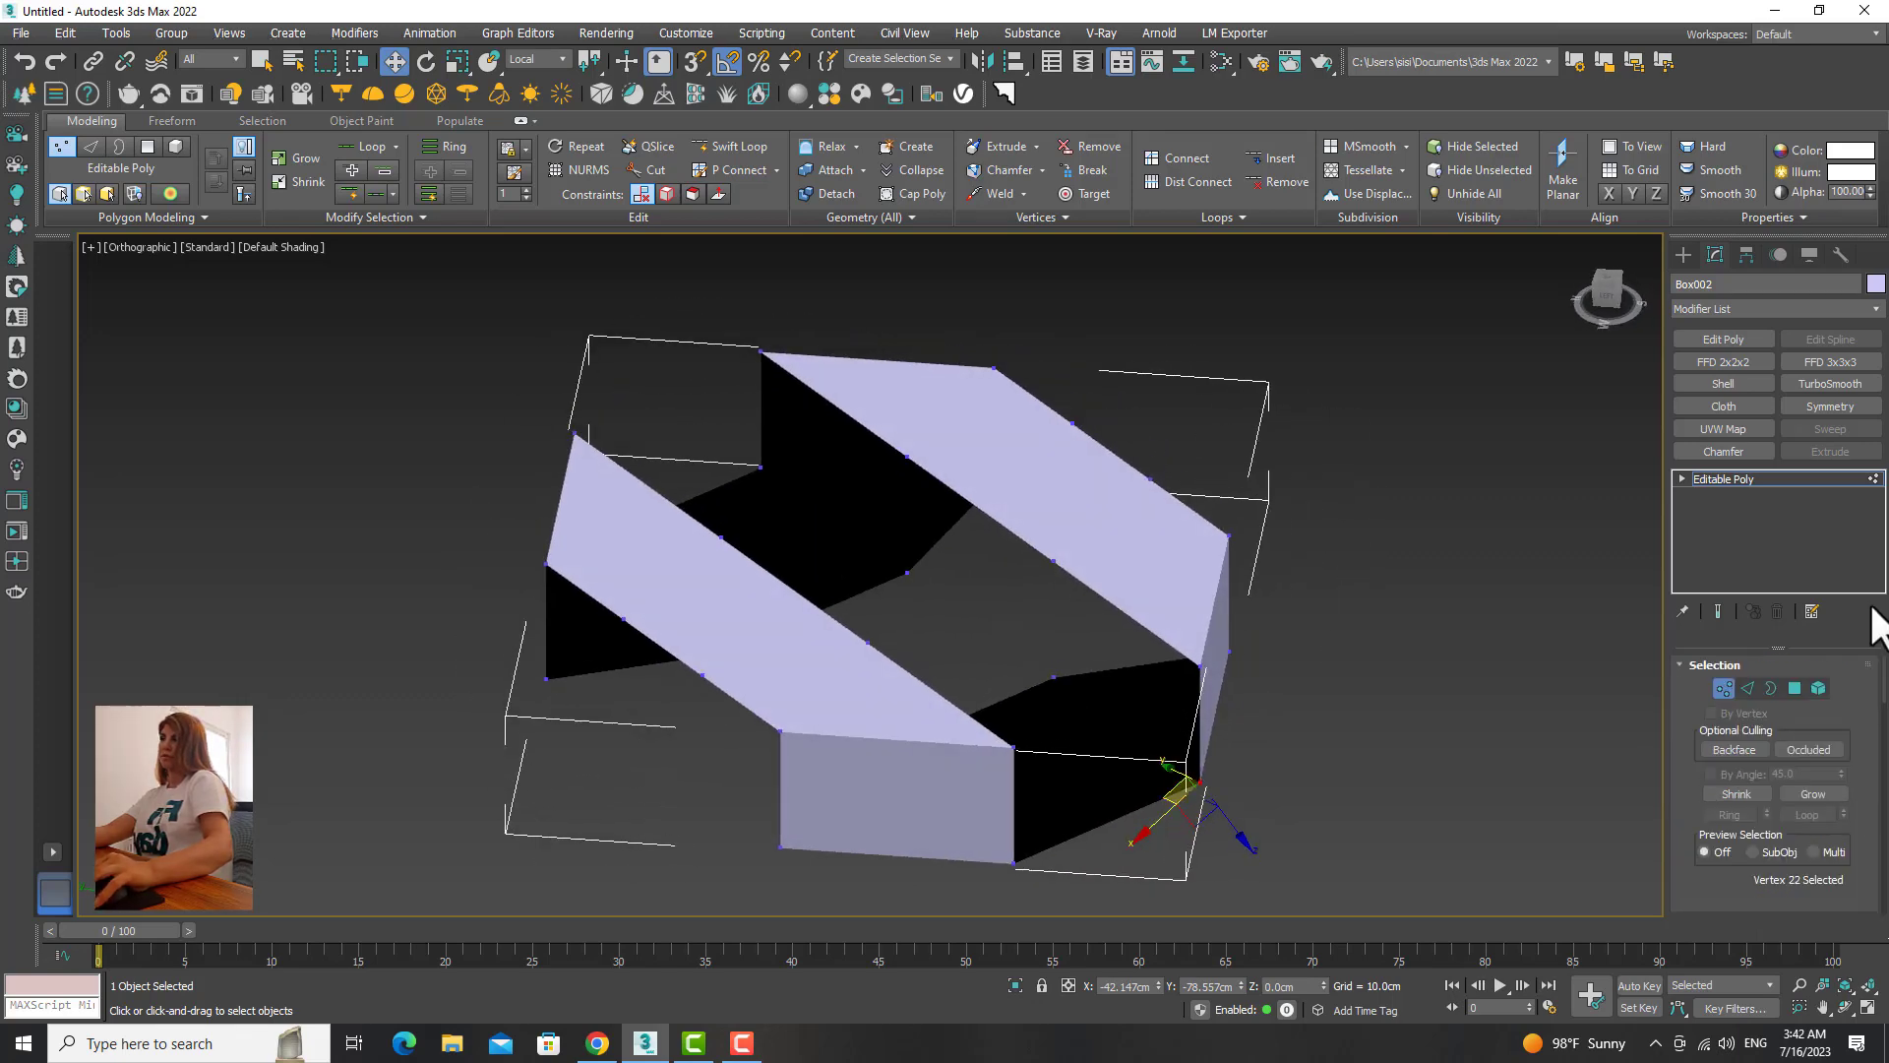
click(1721, 687)
Step: Apply an OpenSubdiv modifier to the joined object
click(1876, 309)
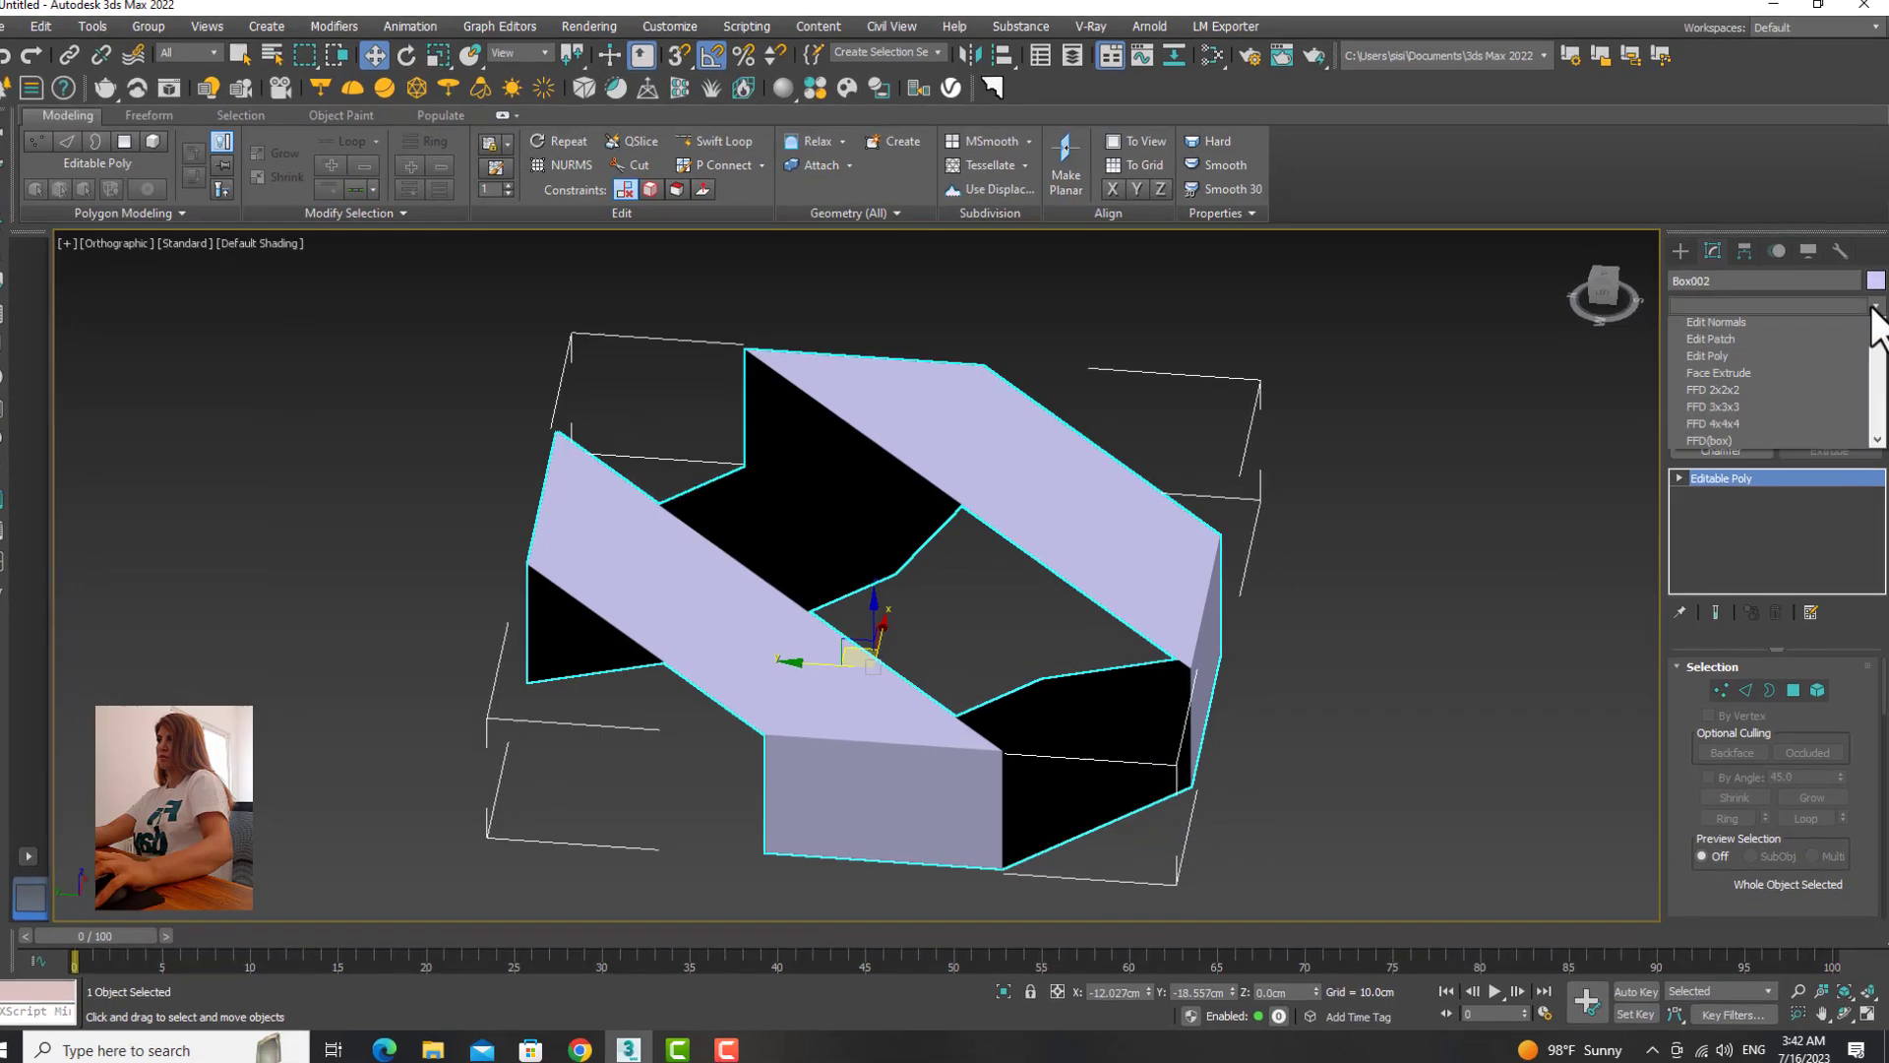
scroll(1872, 313, down, 15)
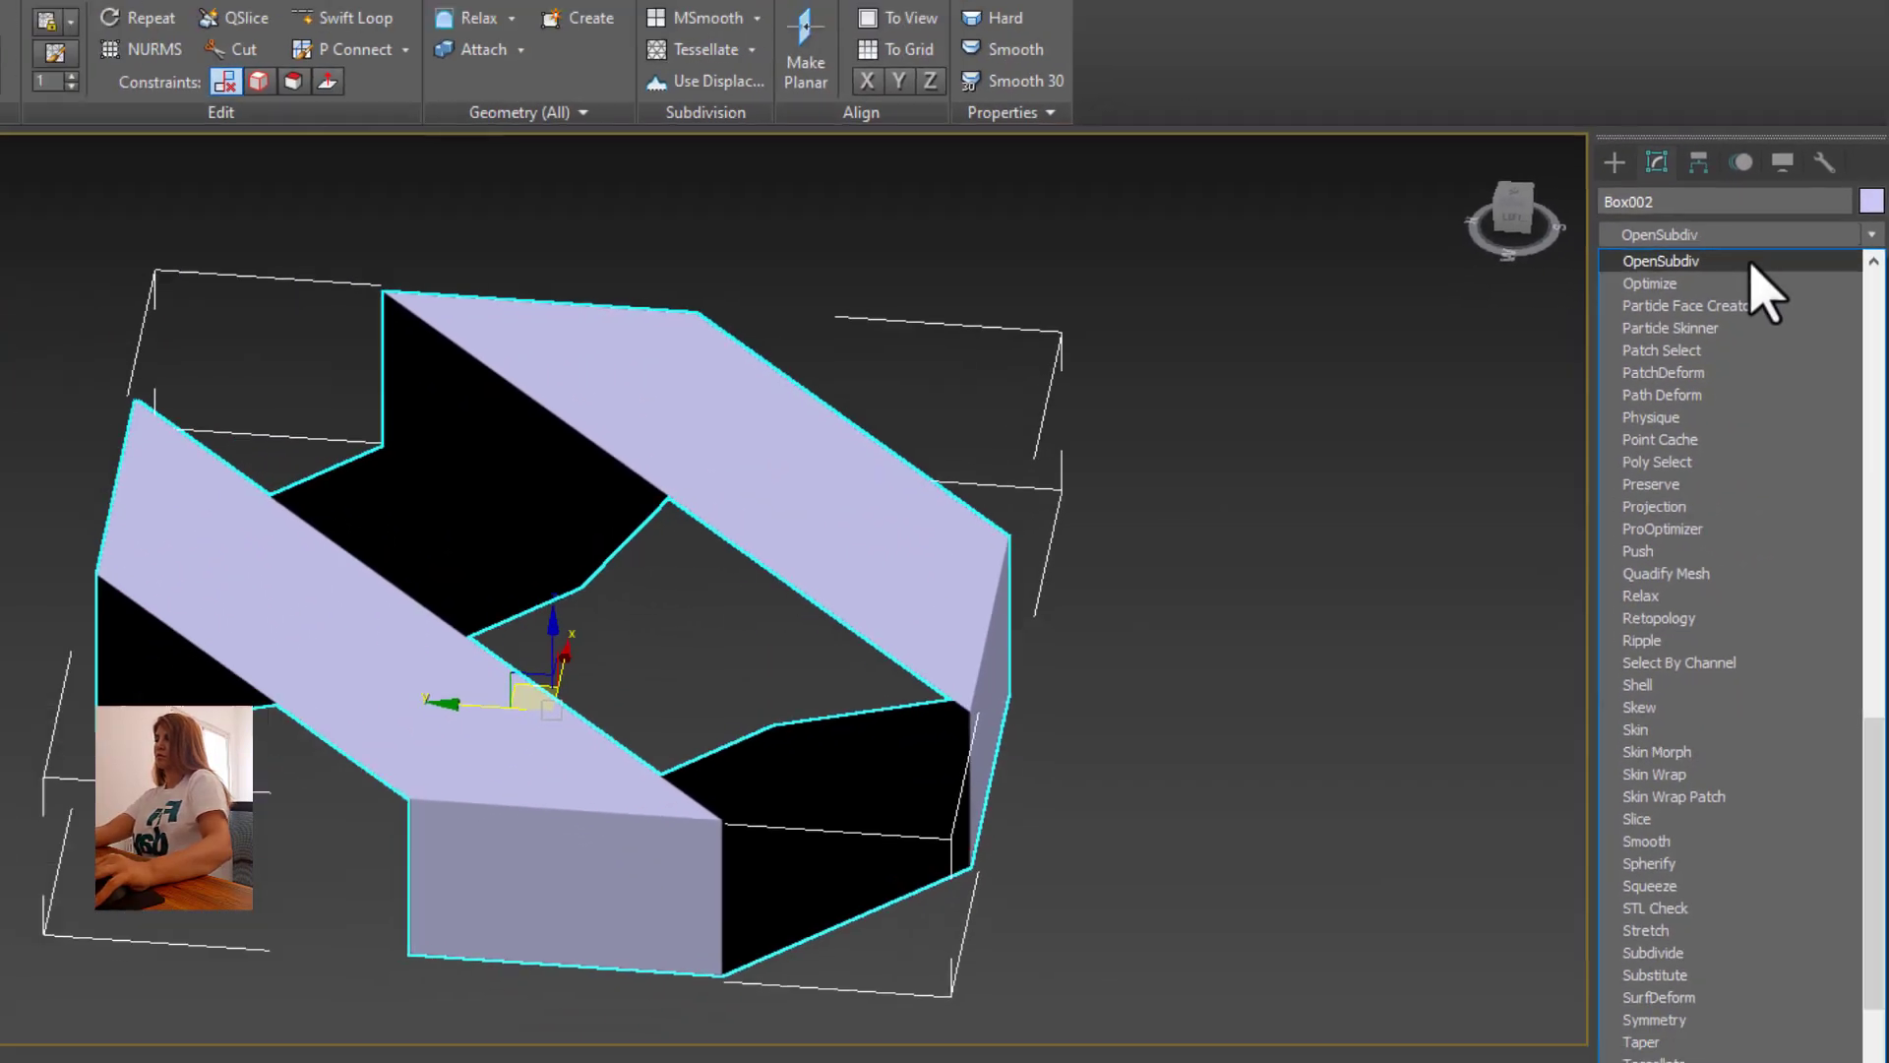
click(1831, 193)
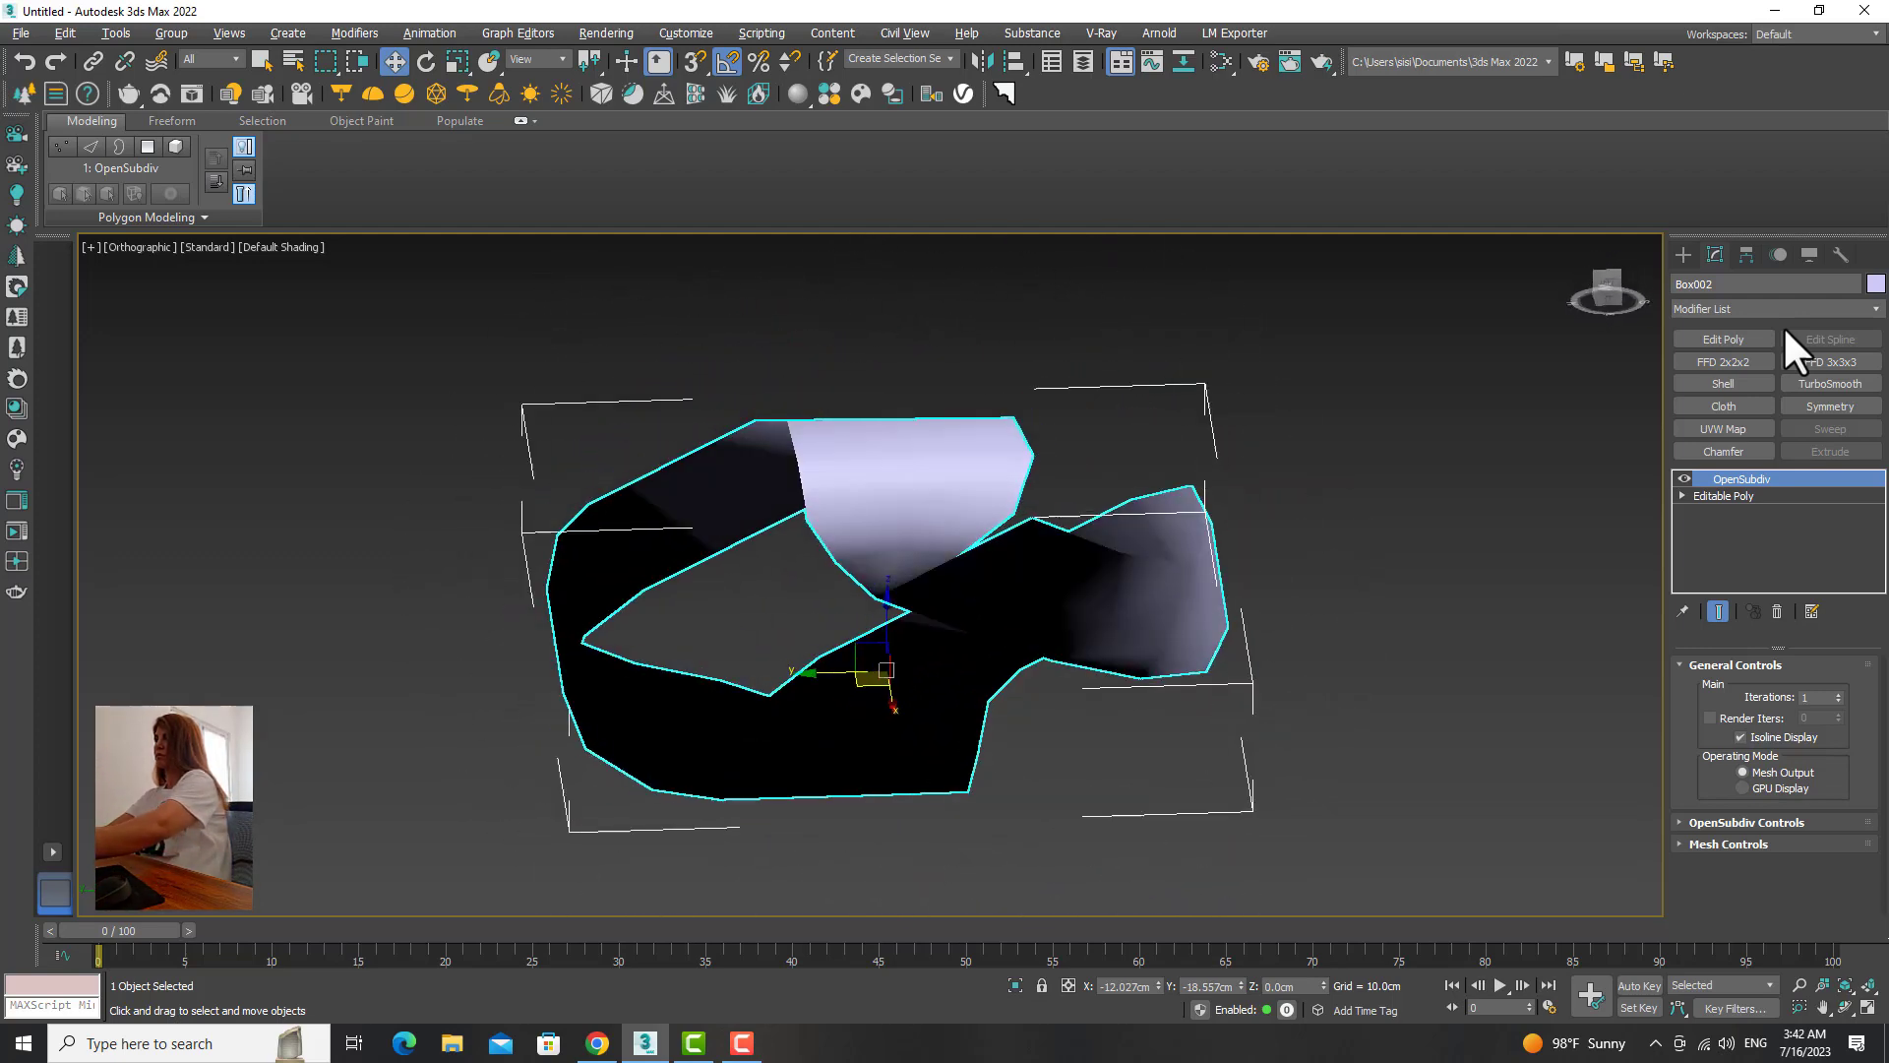
Step: Switch off OpenSubdiv's display, weld the two separate Editable Poly vertices at the opposite inner bottom corner and leave vertex editing
click(1684, 478)
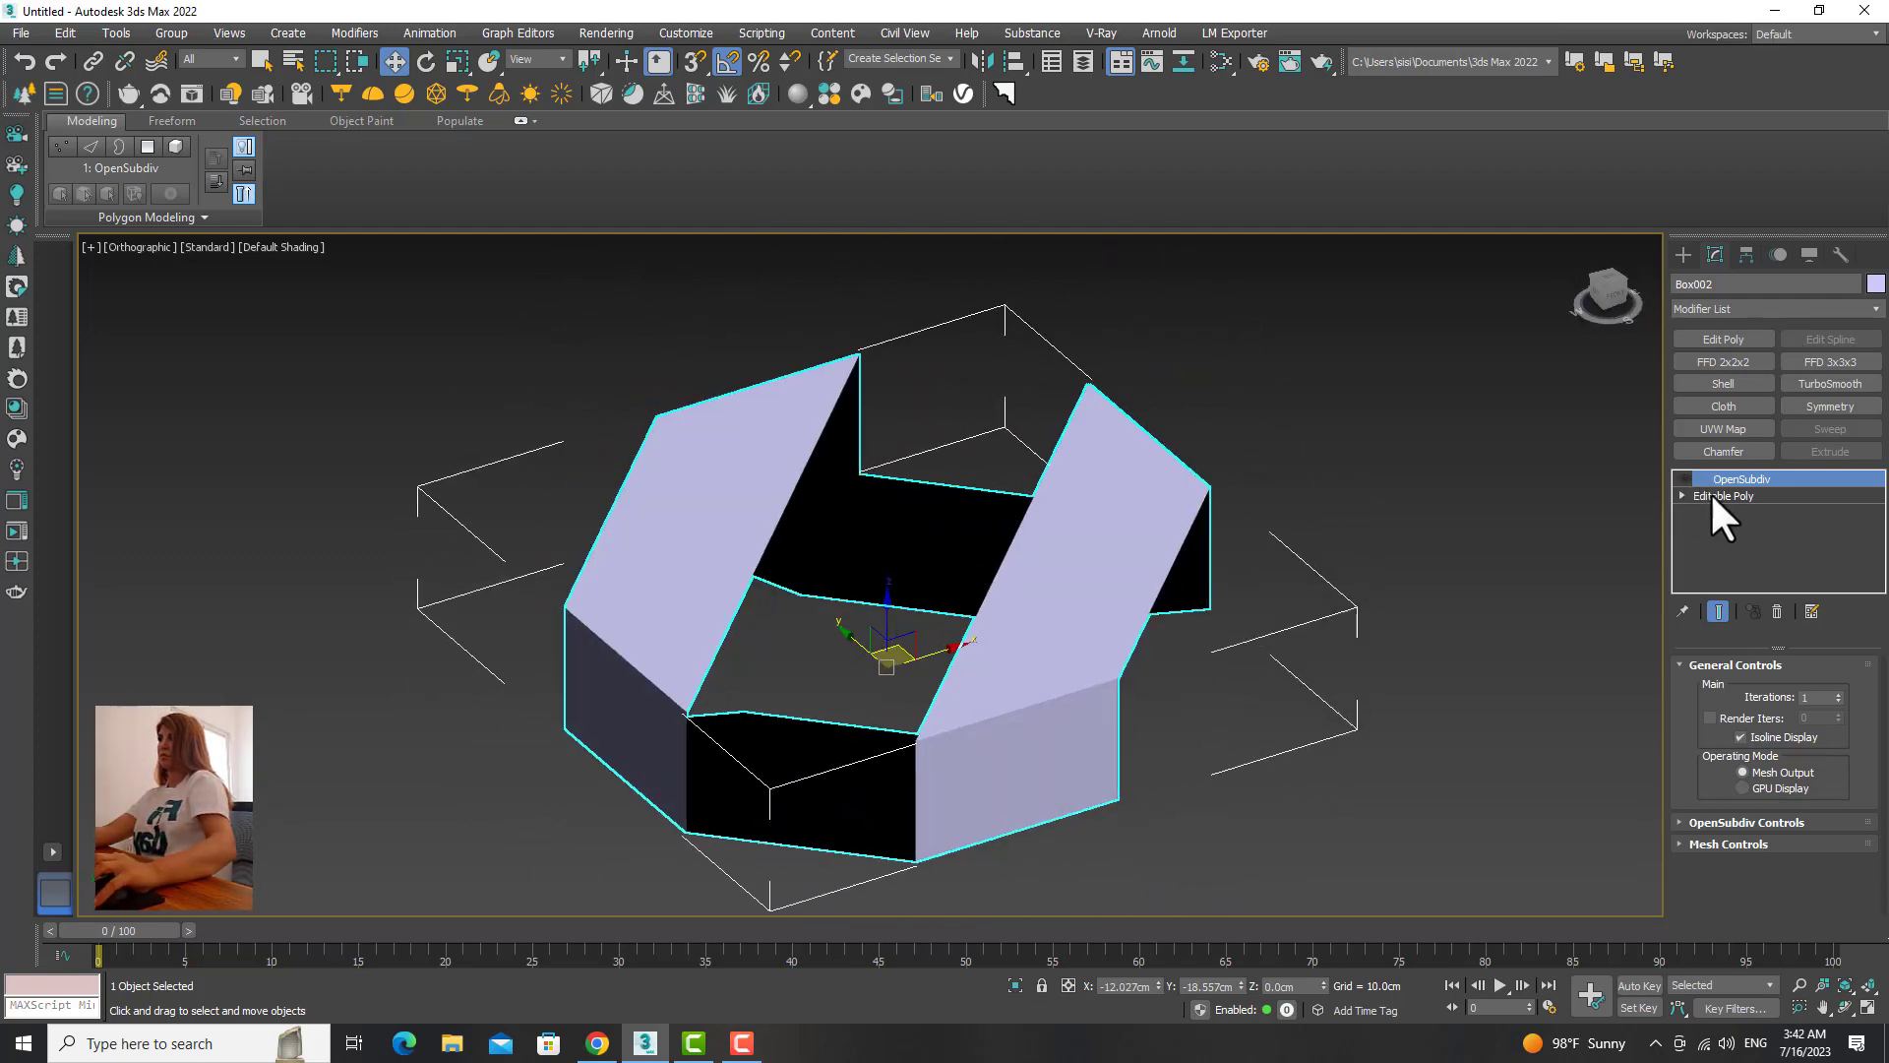
click(1711, 495)
click(1722, 688)
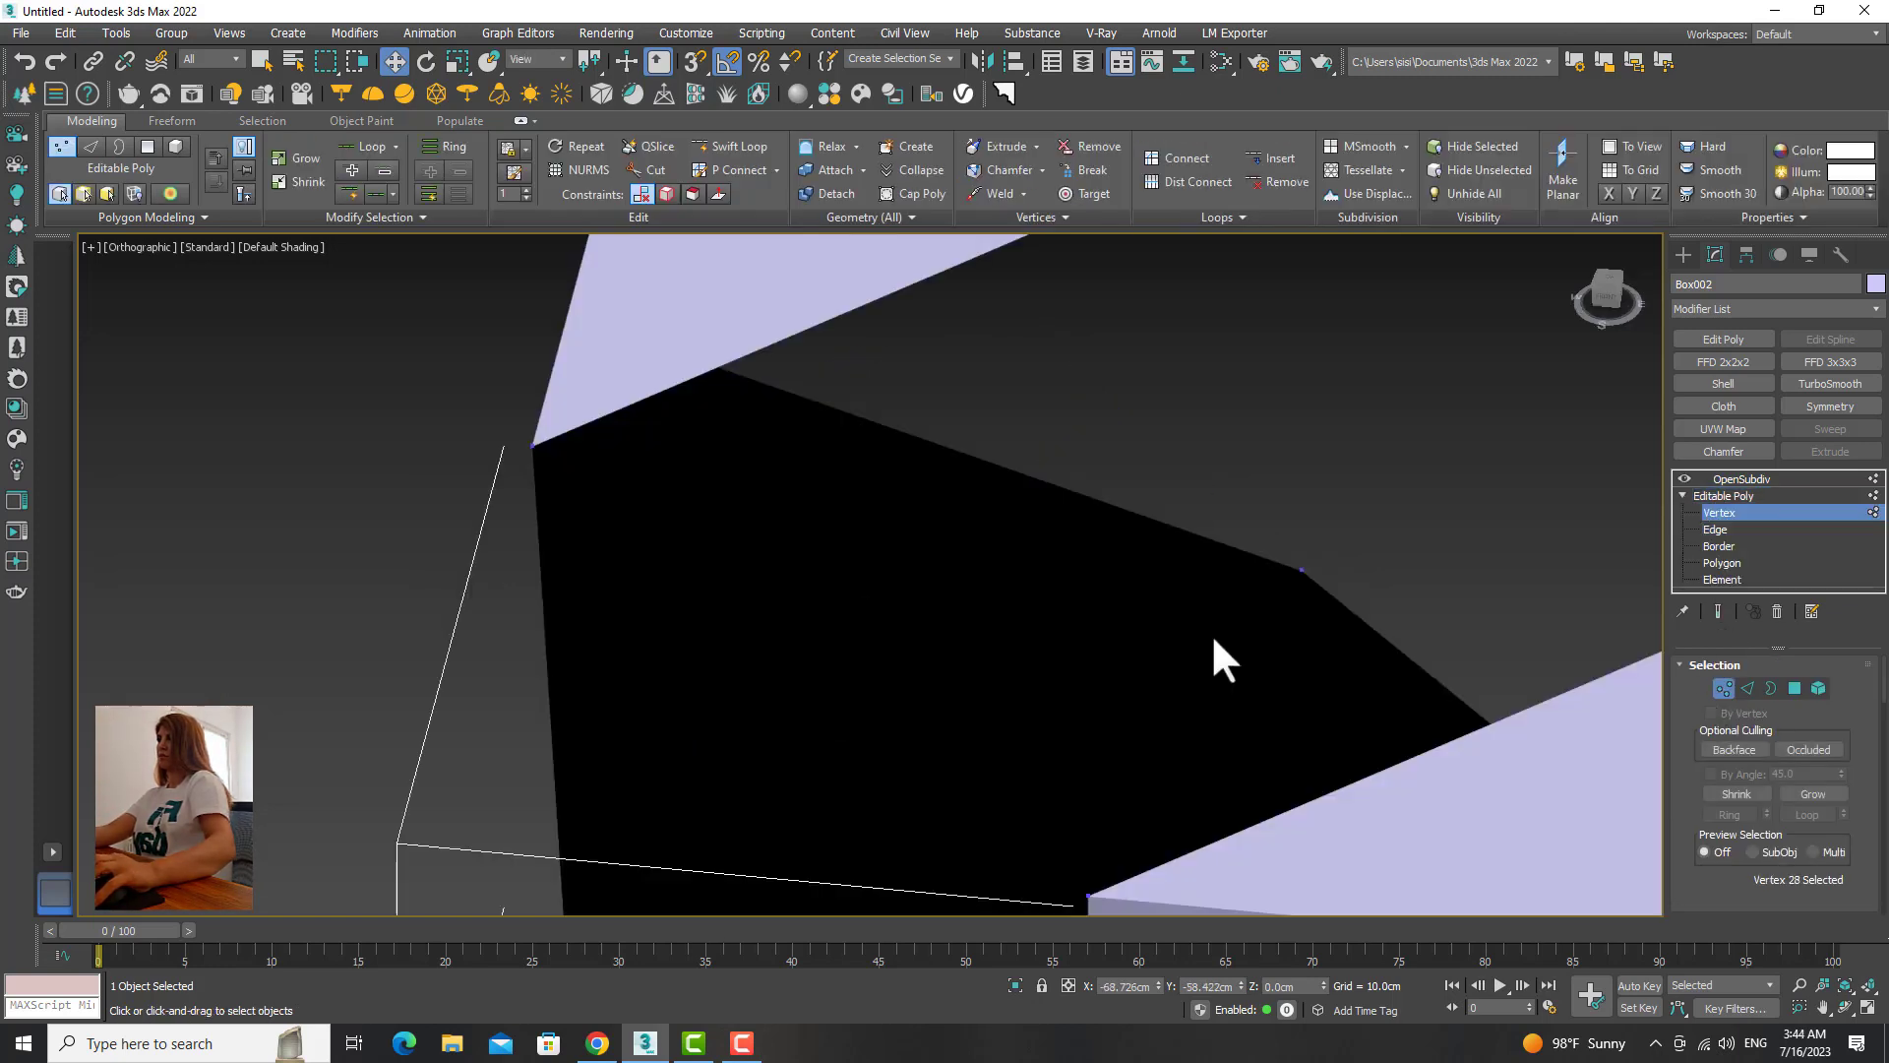
click(1303, 570)
drag(1319, 573, 1263, 509)
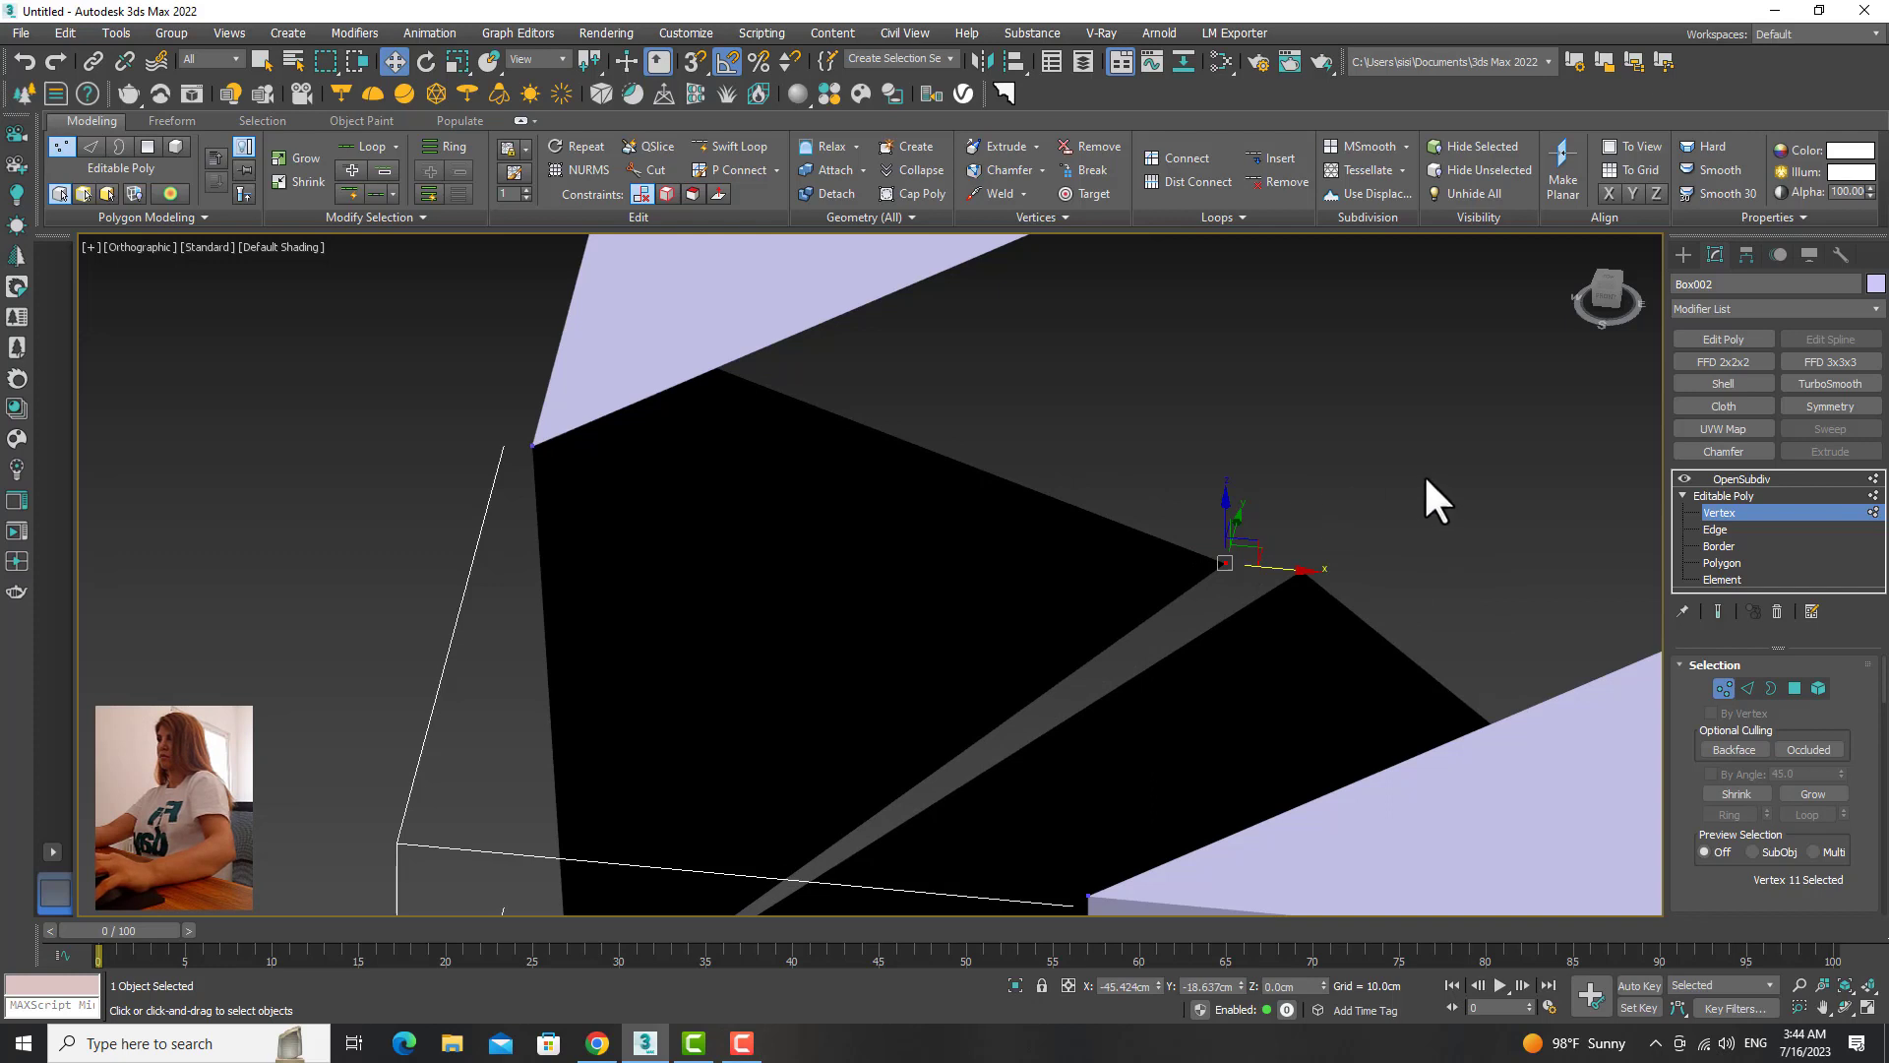
drag(1129, 667, 1100, 659)
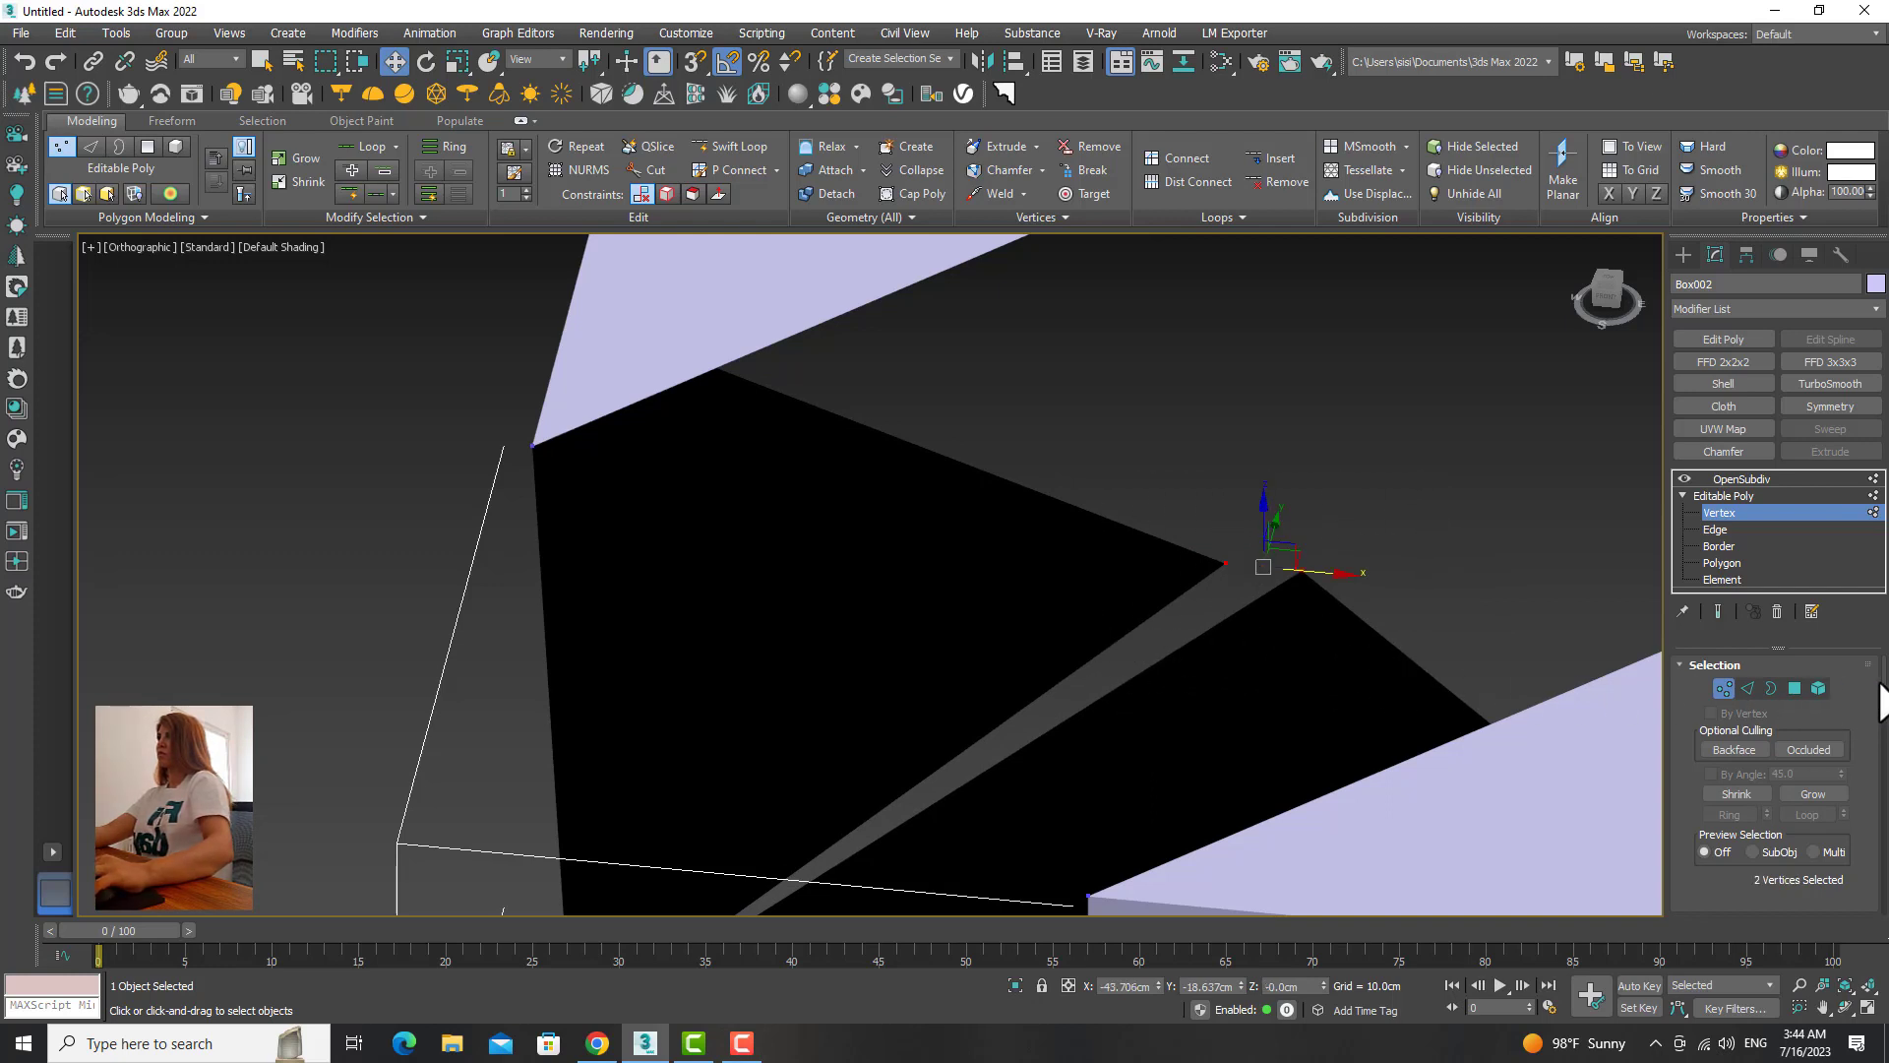
scroll(1823, 699, down, 8)
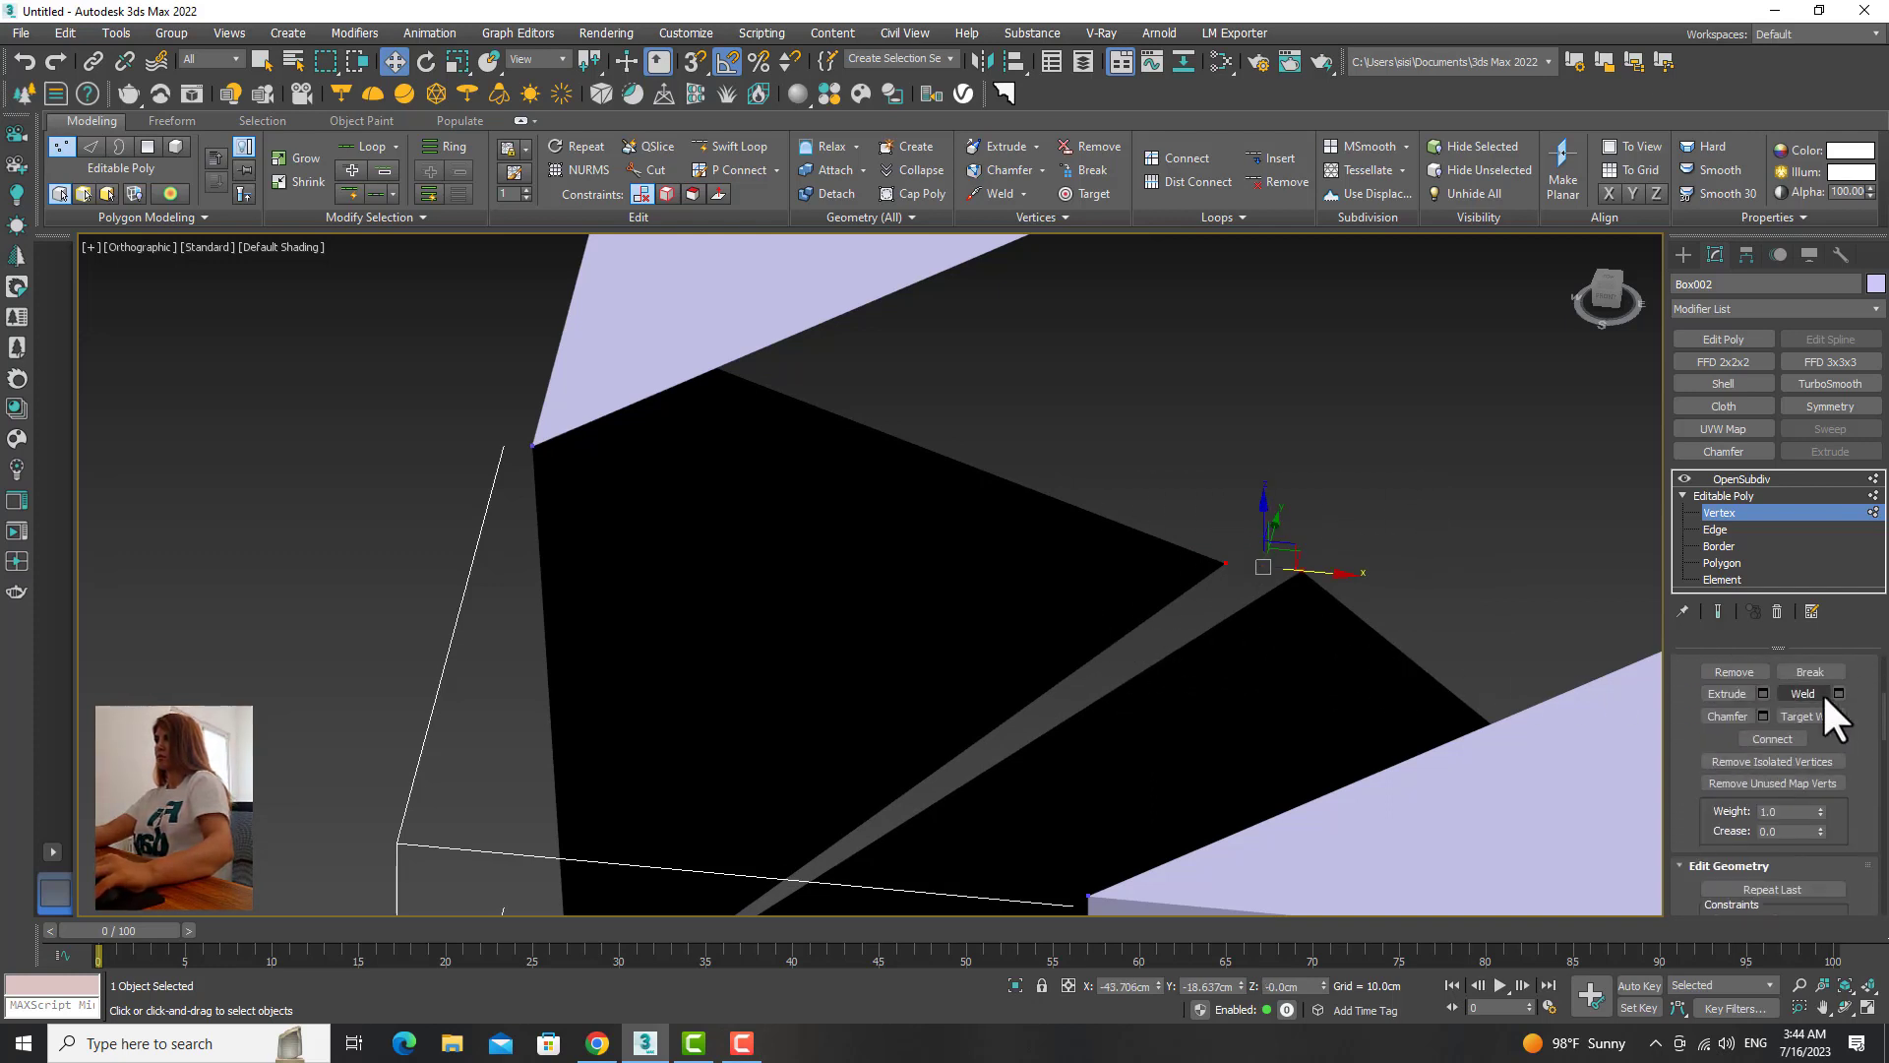
click(1823, 693)
key(z)
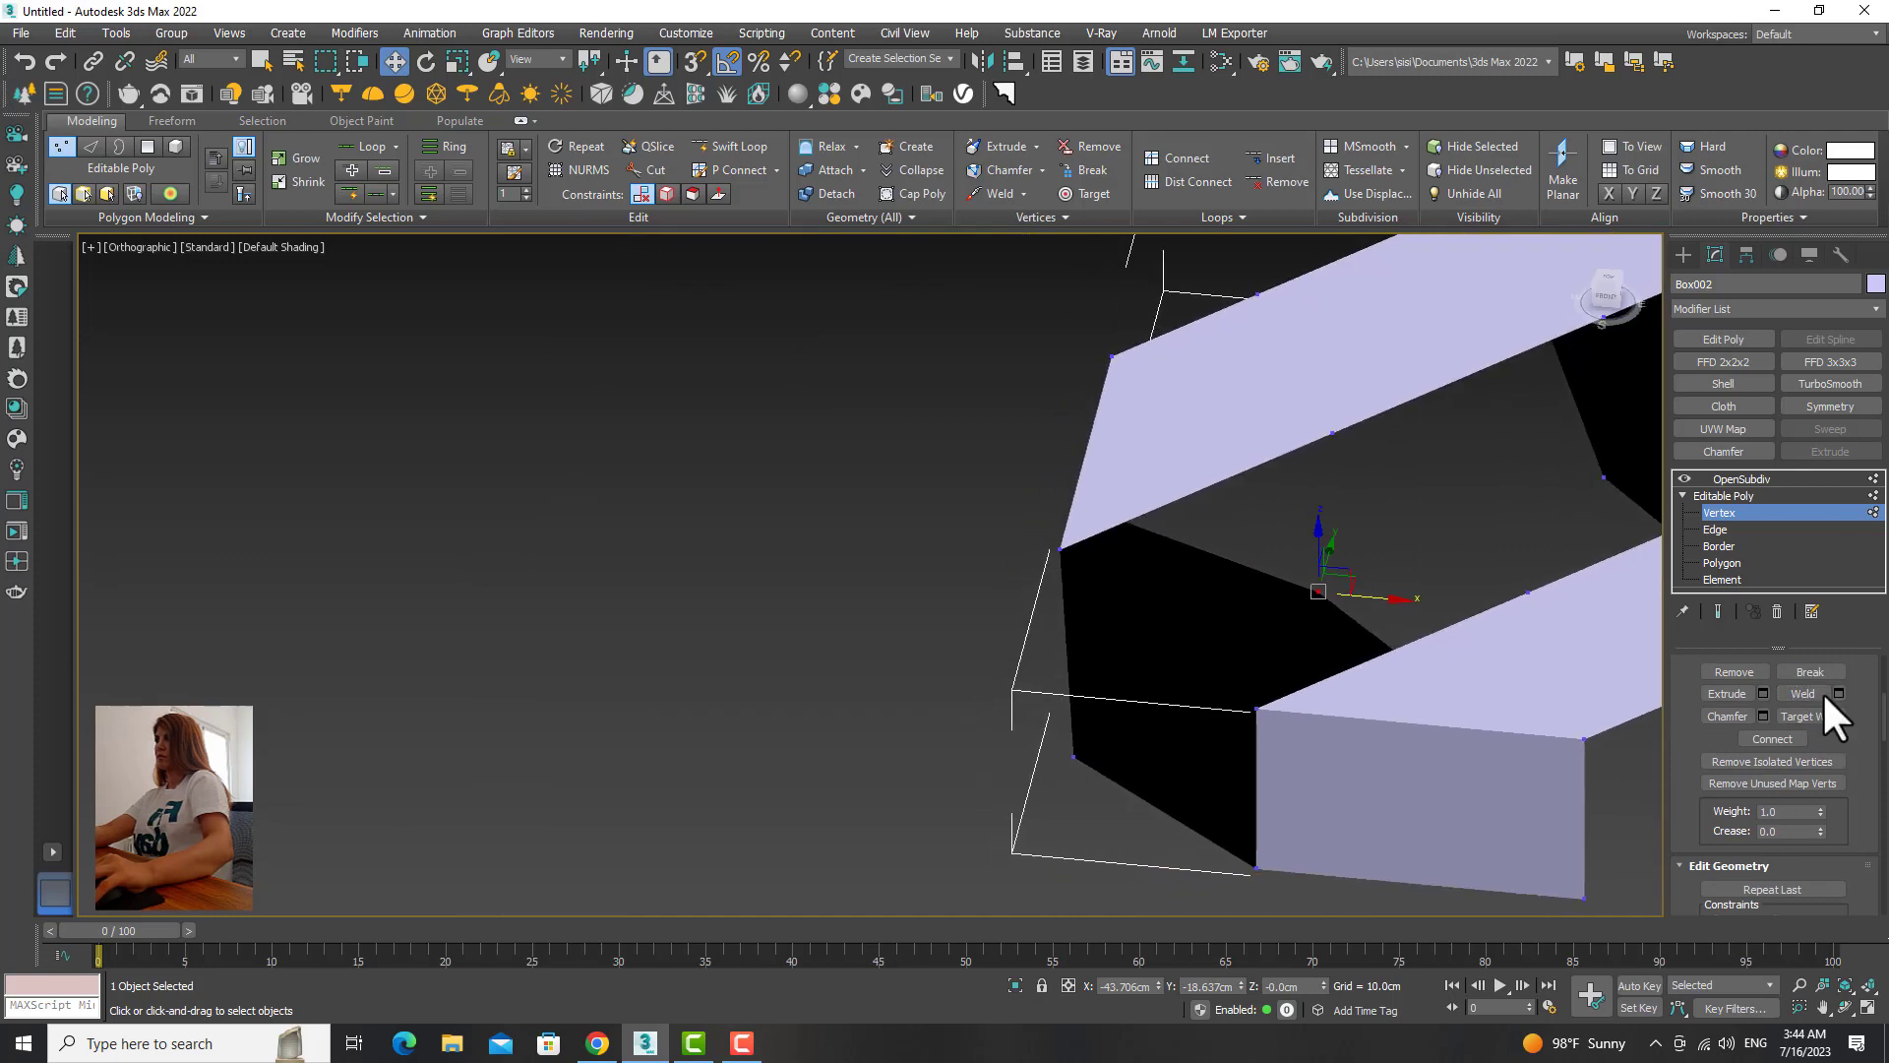
key(1)
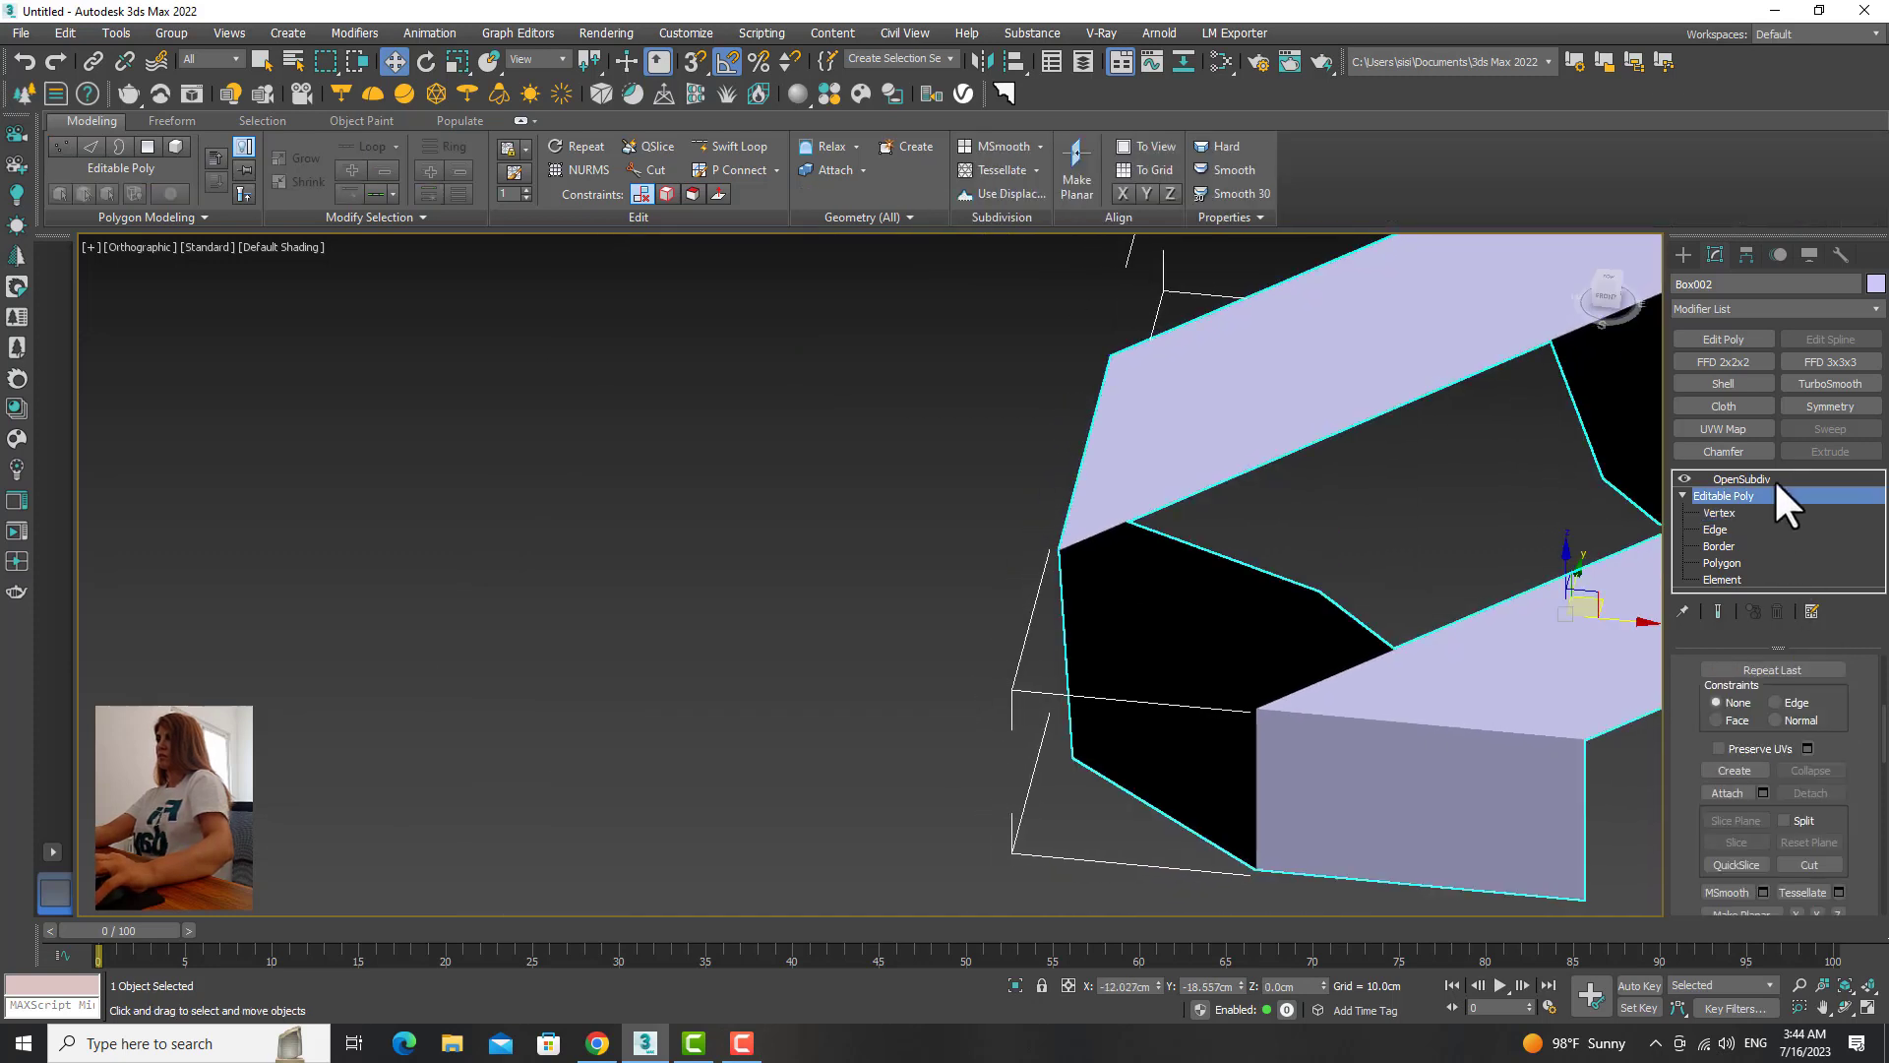
Step: Return to the OpenSubdiv level of the joined bands and set its iterations to 3
click(1742, 480)
key(z)
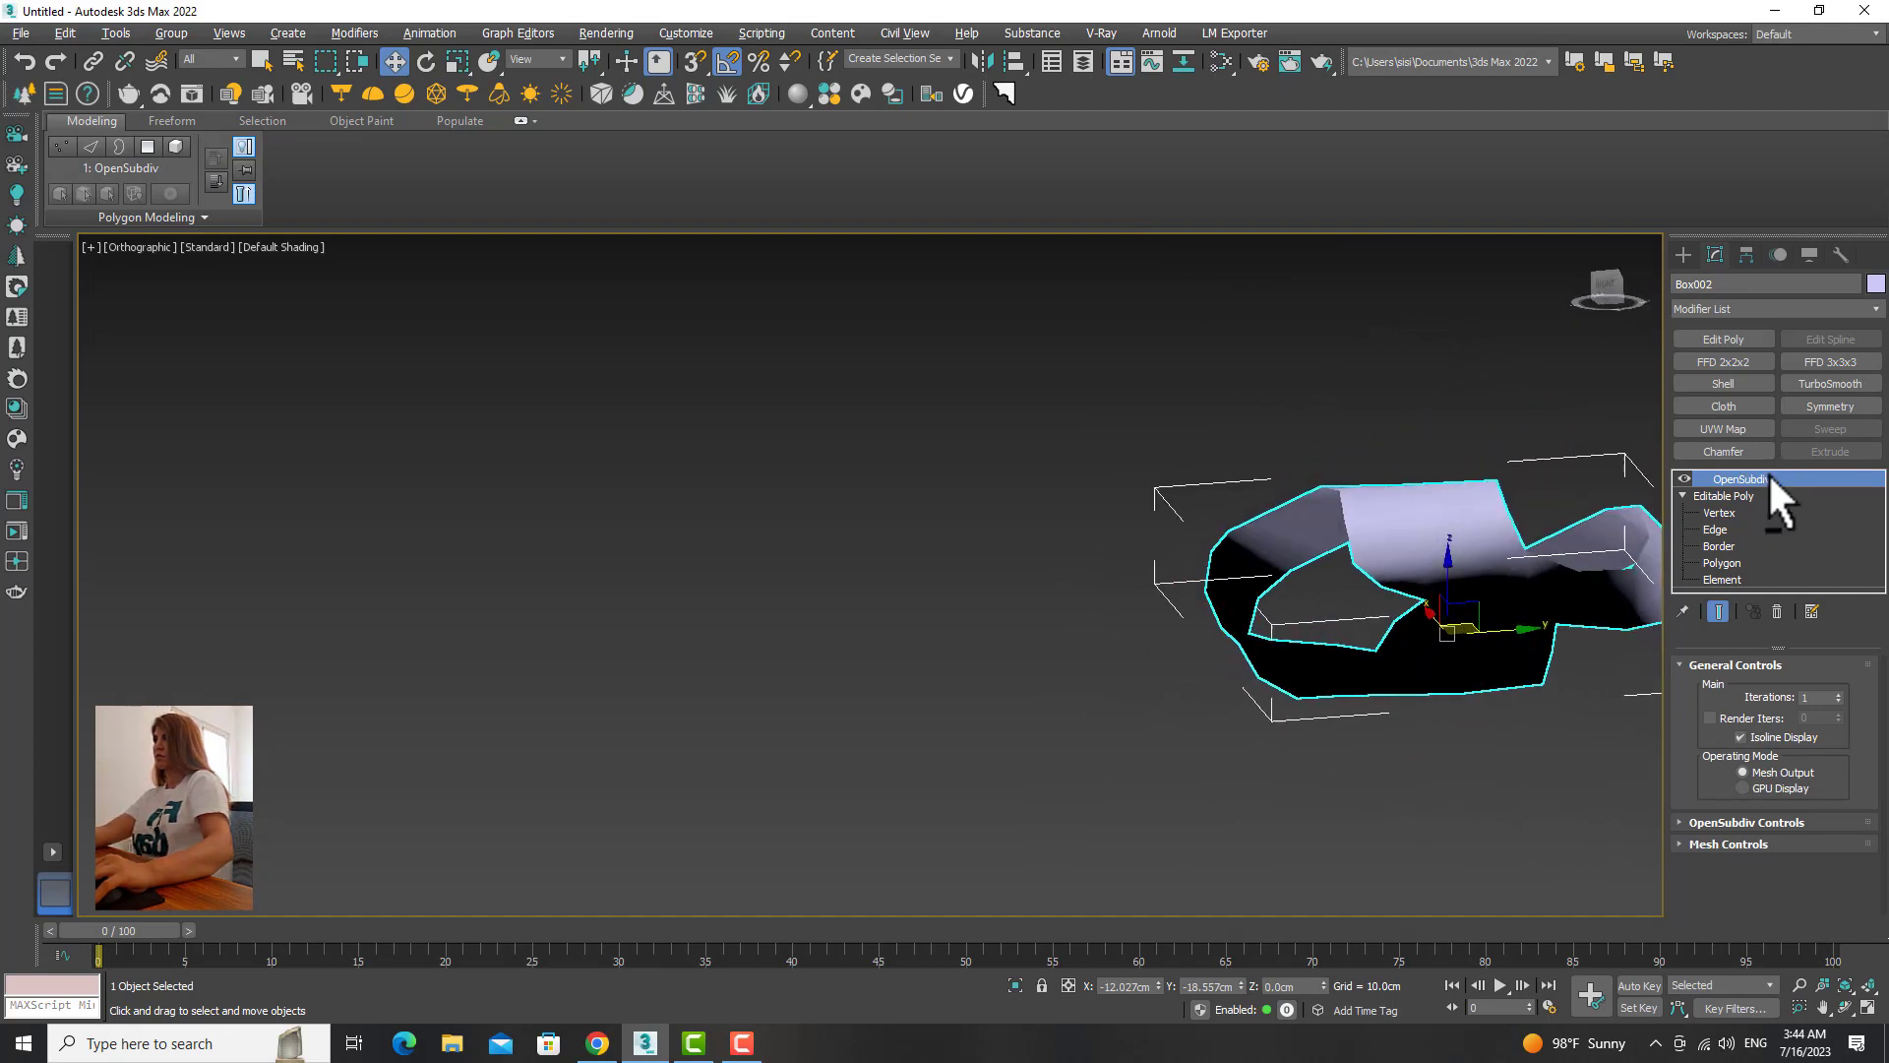
mouse_move(1447, 622)
middle_down()
mouse_move(1006, 669)
mouse_move(934, 703)
middle_up()
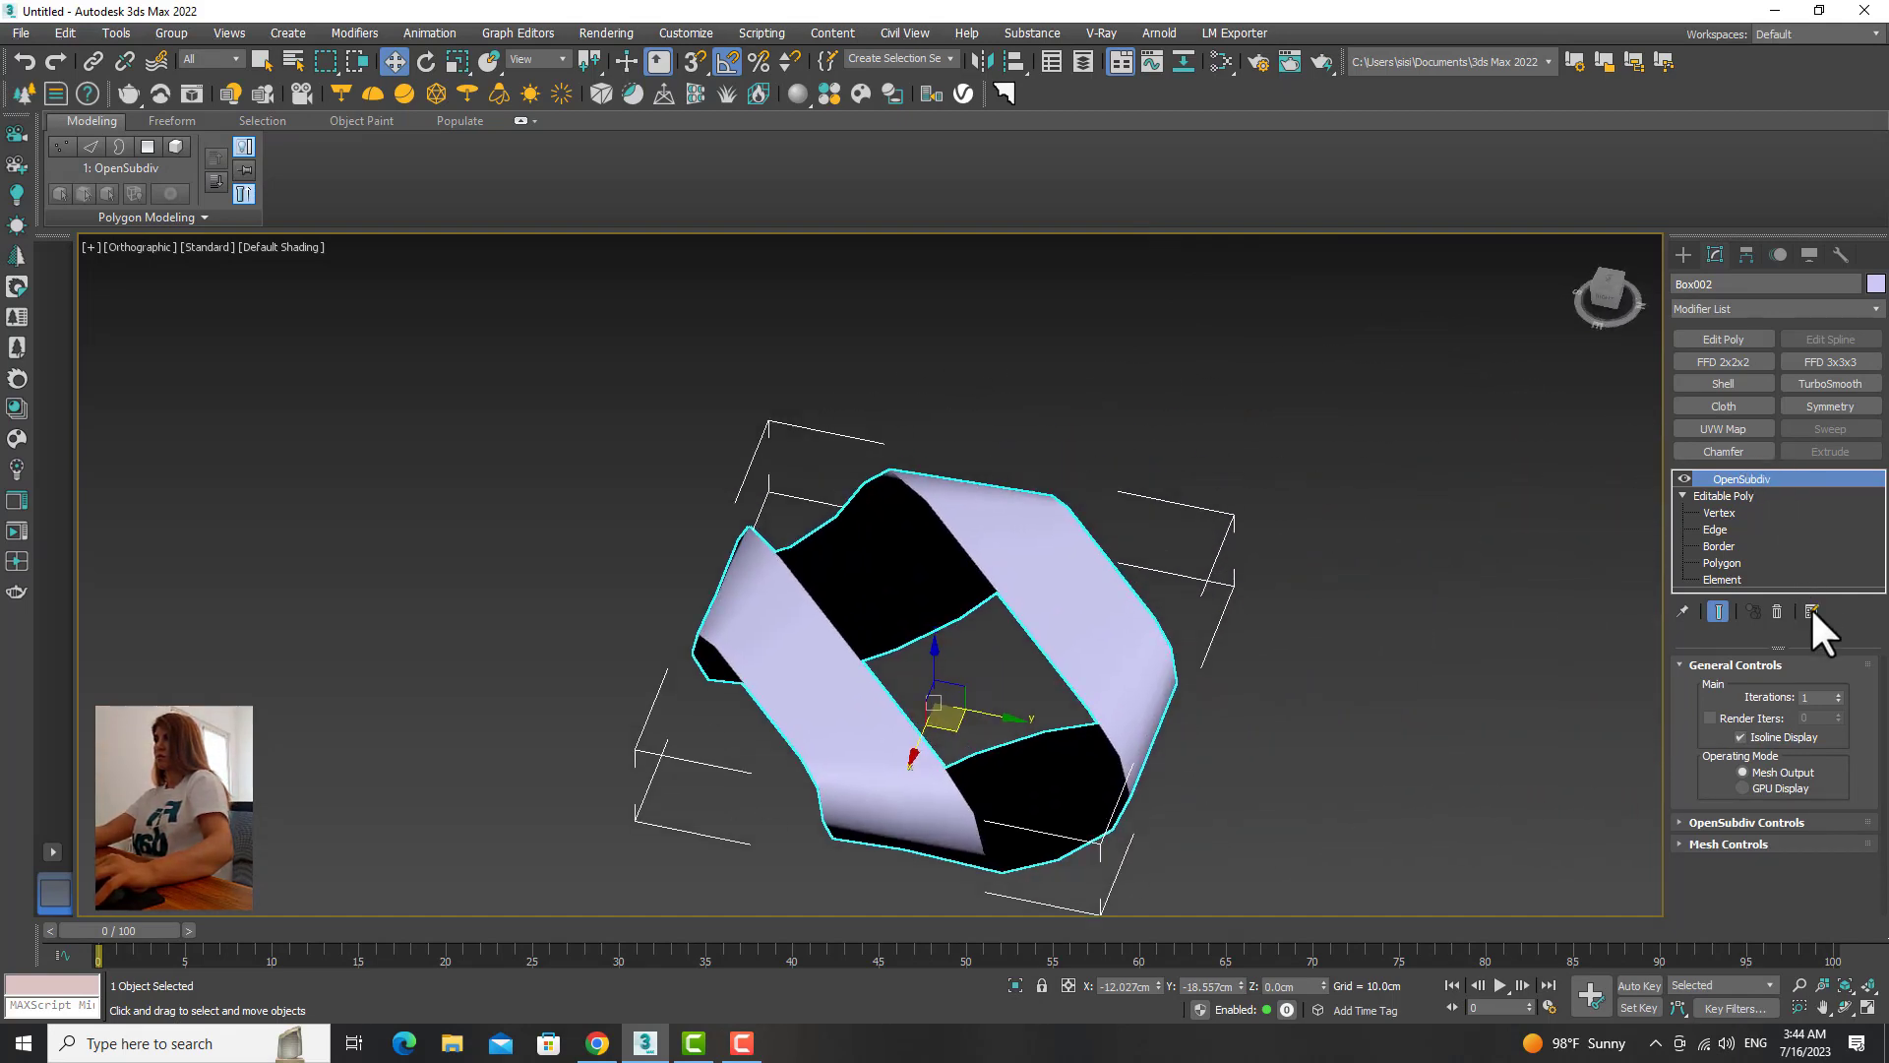
click(1839, 693)
click(1839, 692)
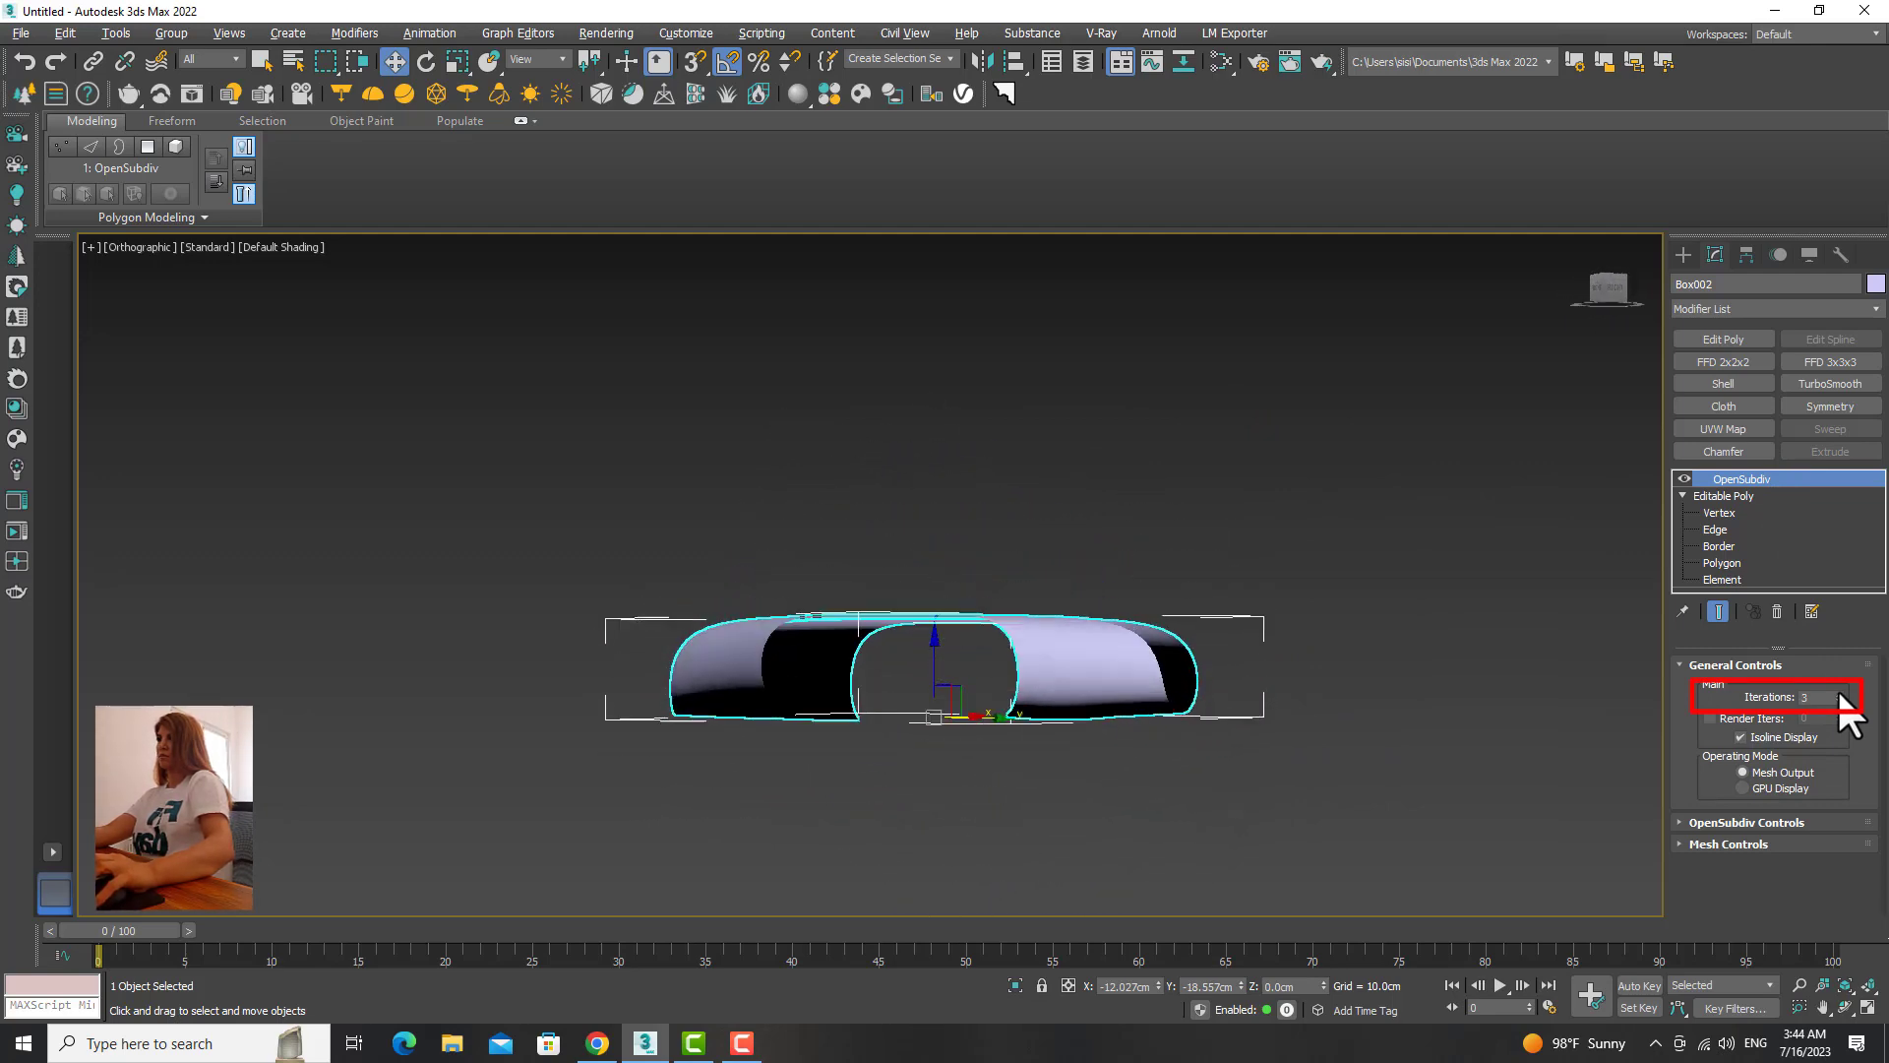
alt+middle_drag(926, 601, 963, 699)
scroll(962, 699, up, 5)
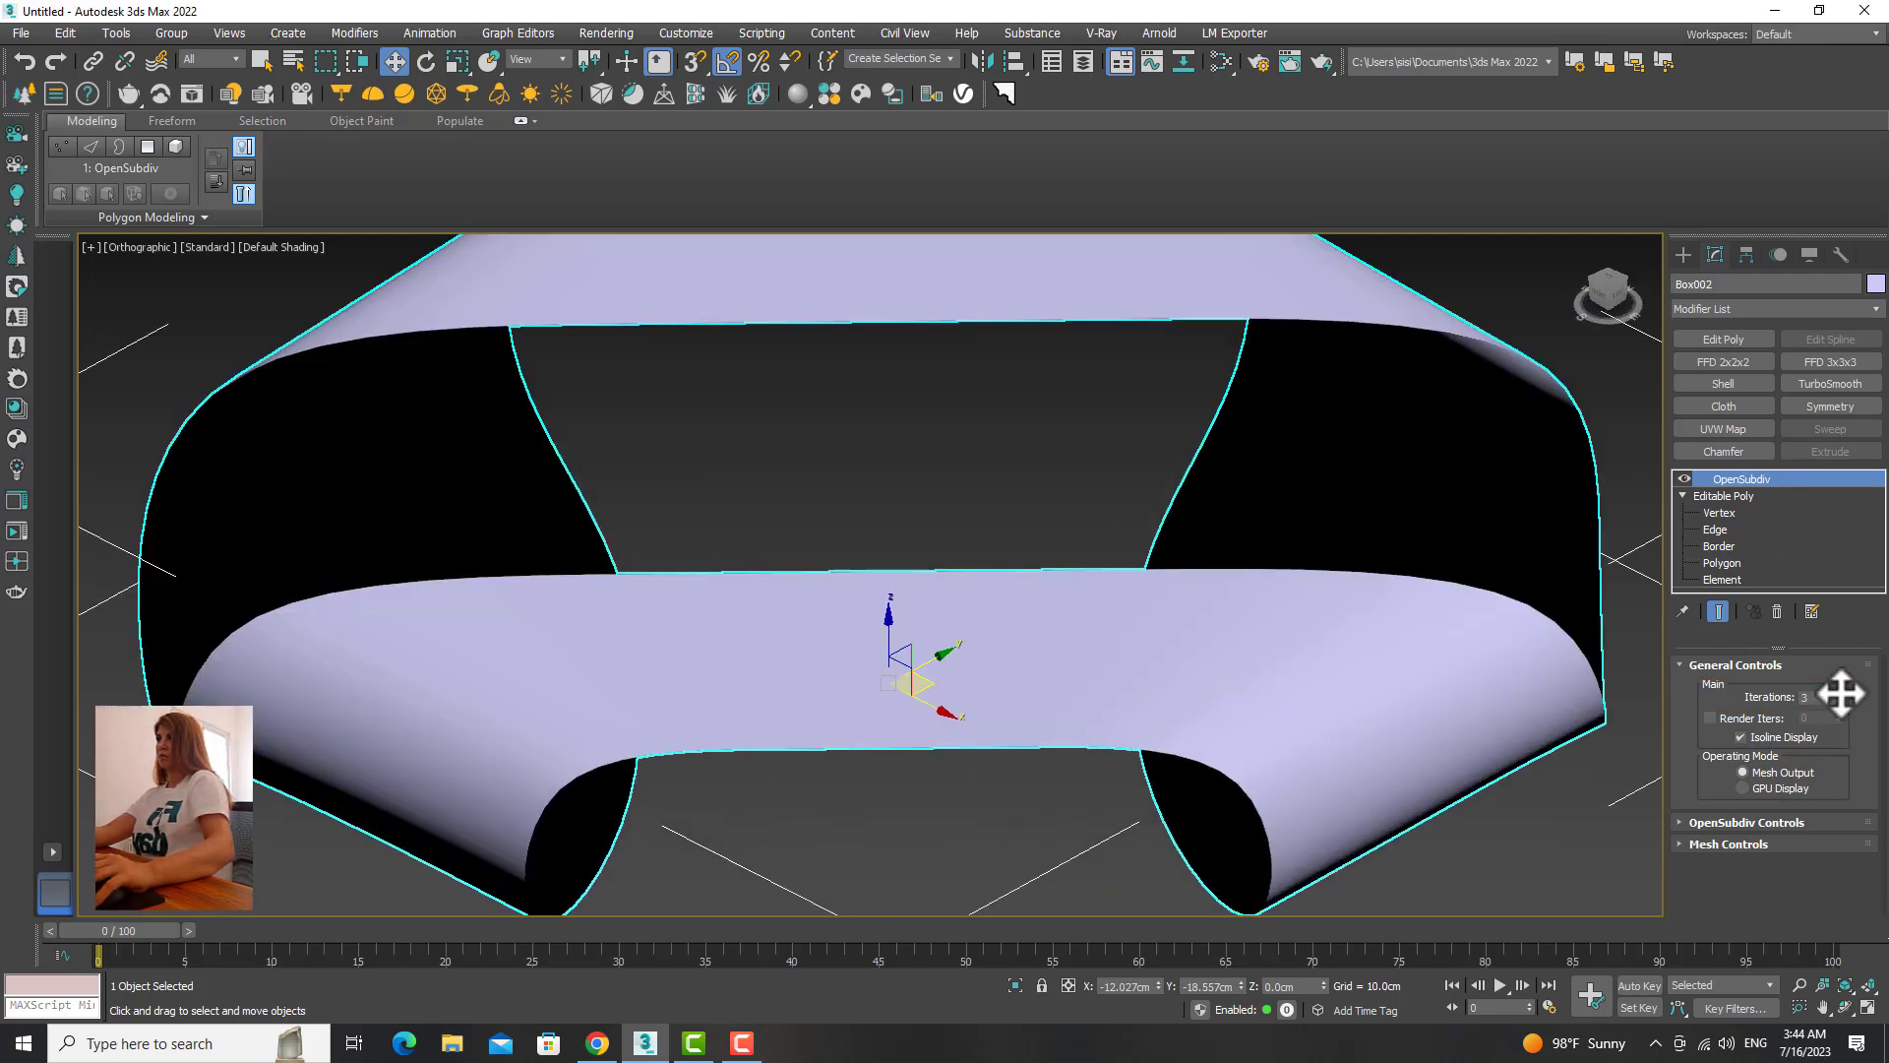
Step: Add a Shell modifier to give the smoothed bands thickness, keeping the 1.0 cm outer amount, and inspect the shape
click(1745, 308)
text(sh)
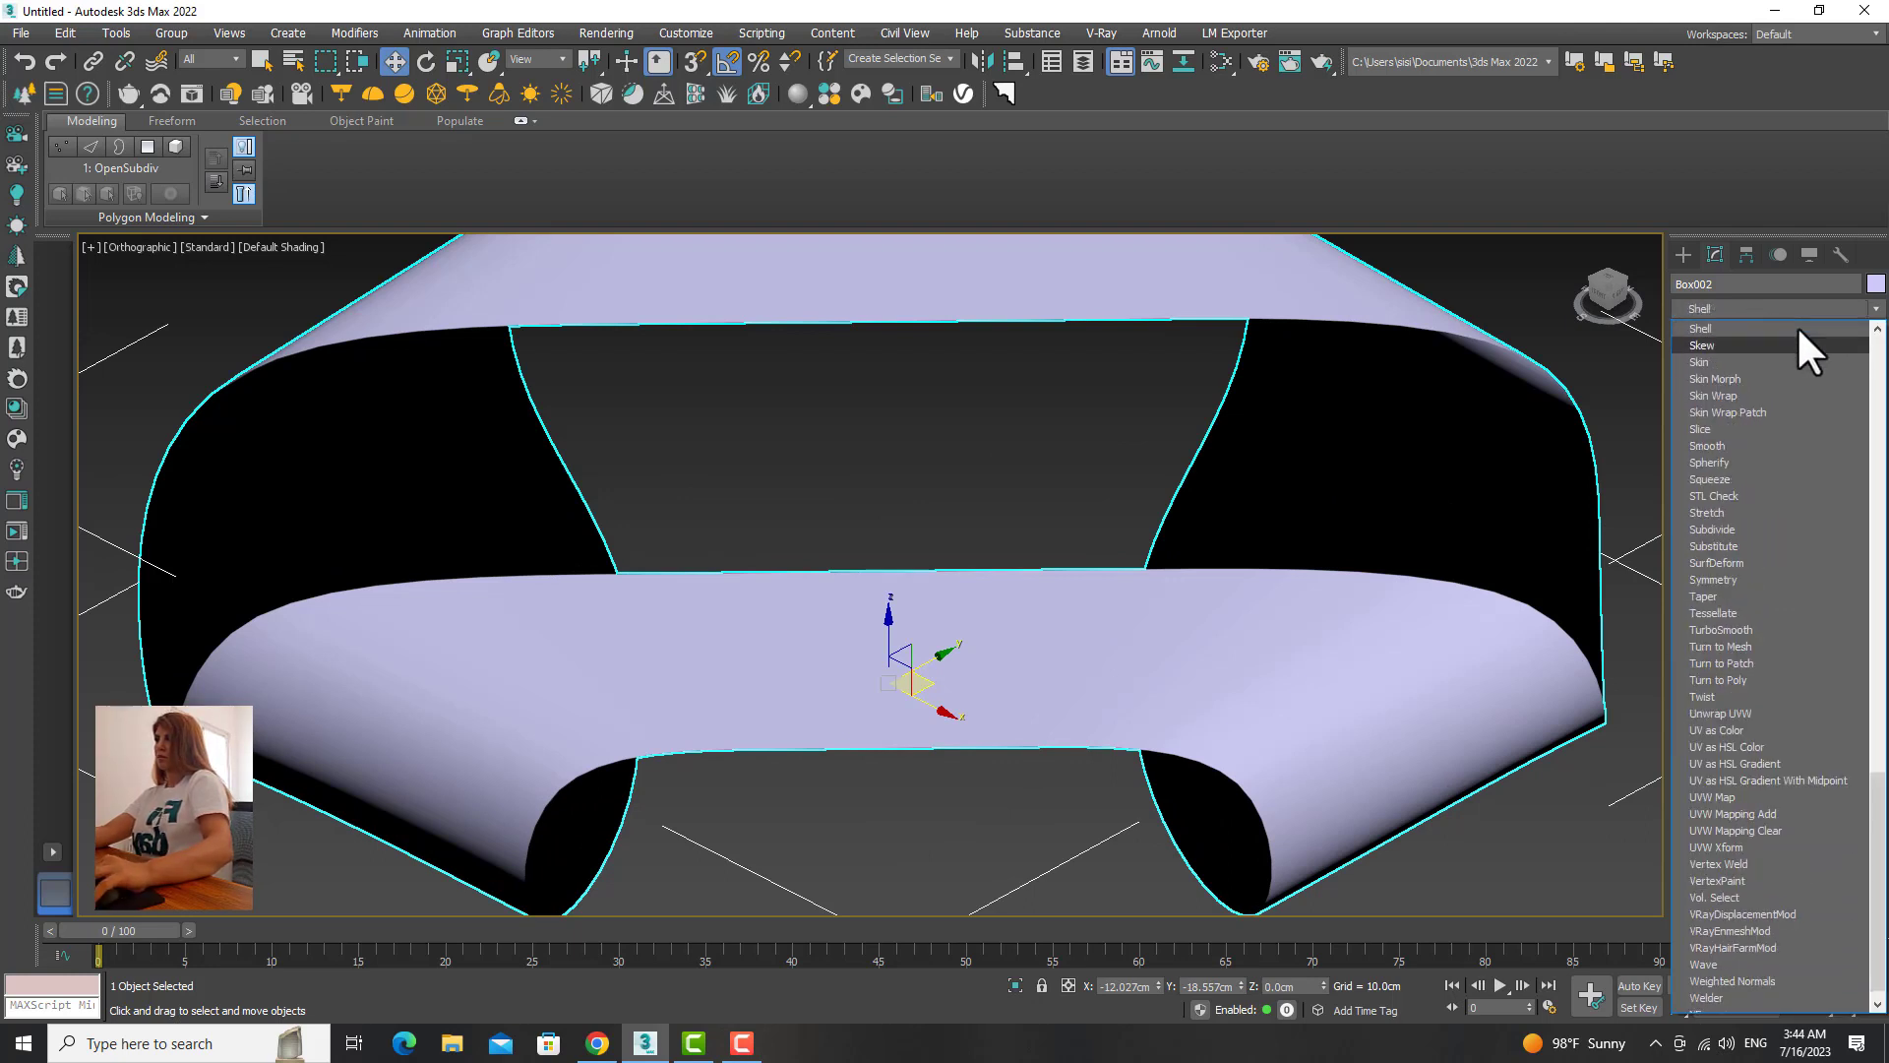
click(1797, 328)
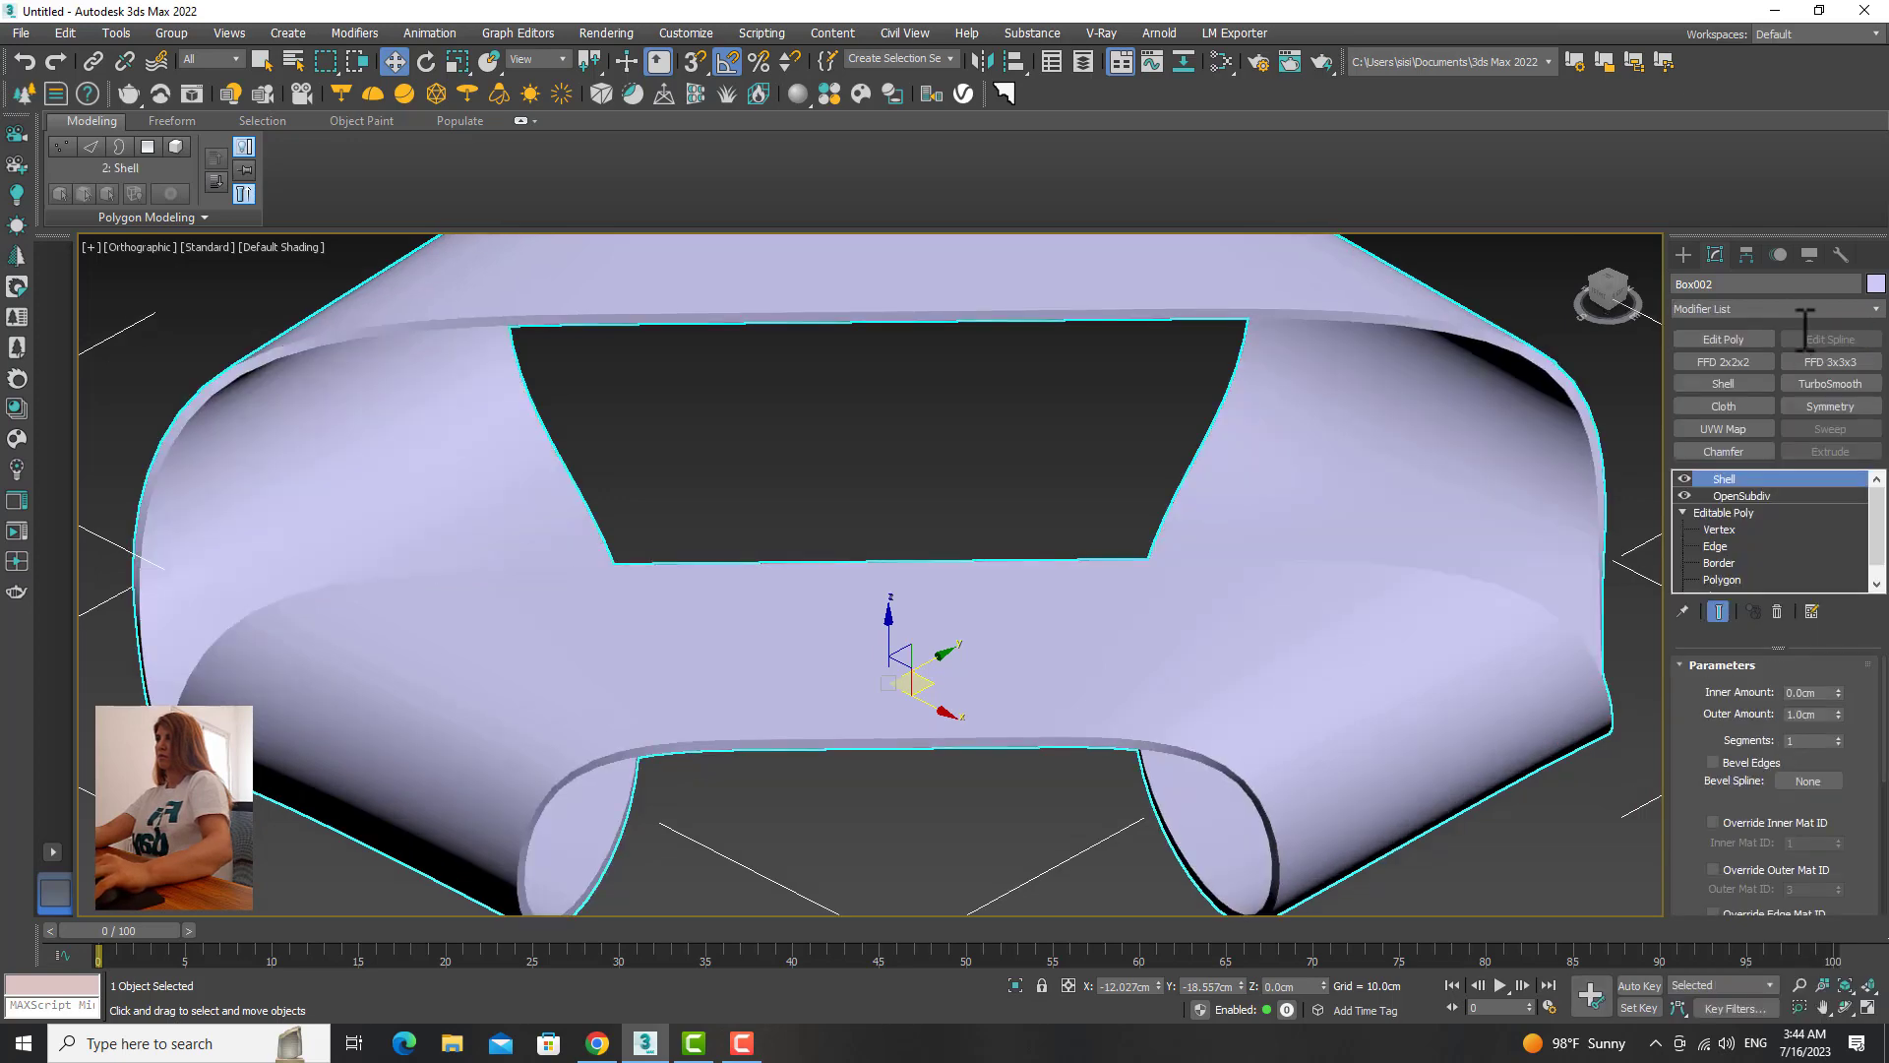
scroll(1231, 704, down, 4)
mouse_move(1230, 703)
alt+middle_down()
mouse_move(1241, 561)
mouse_move(1122, 640)
mouse_move(1166, 689)
mouse_move(1196, 669)
alt+middle_up()
middle_drag(1456, 600, 1096, 561)
alt+middle_drag(1002, 625, 945, 639)
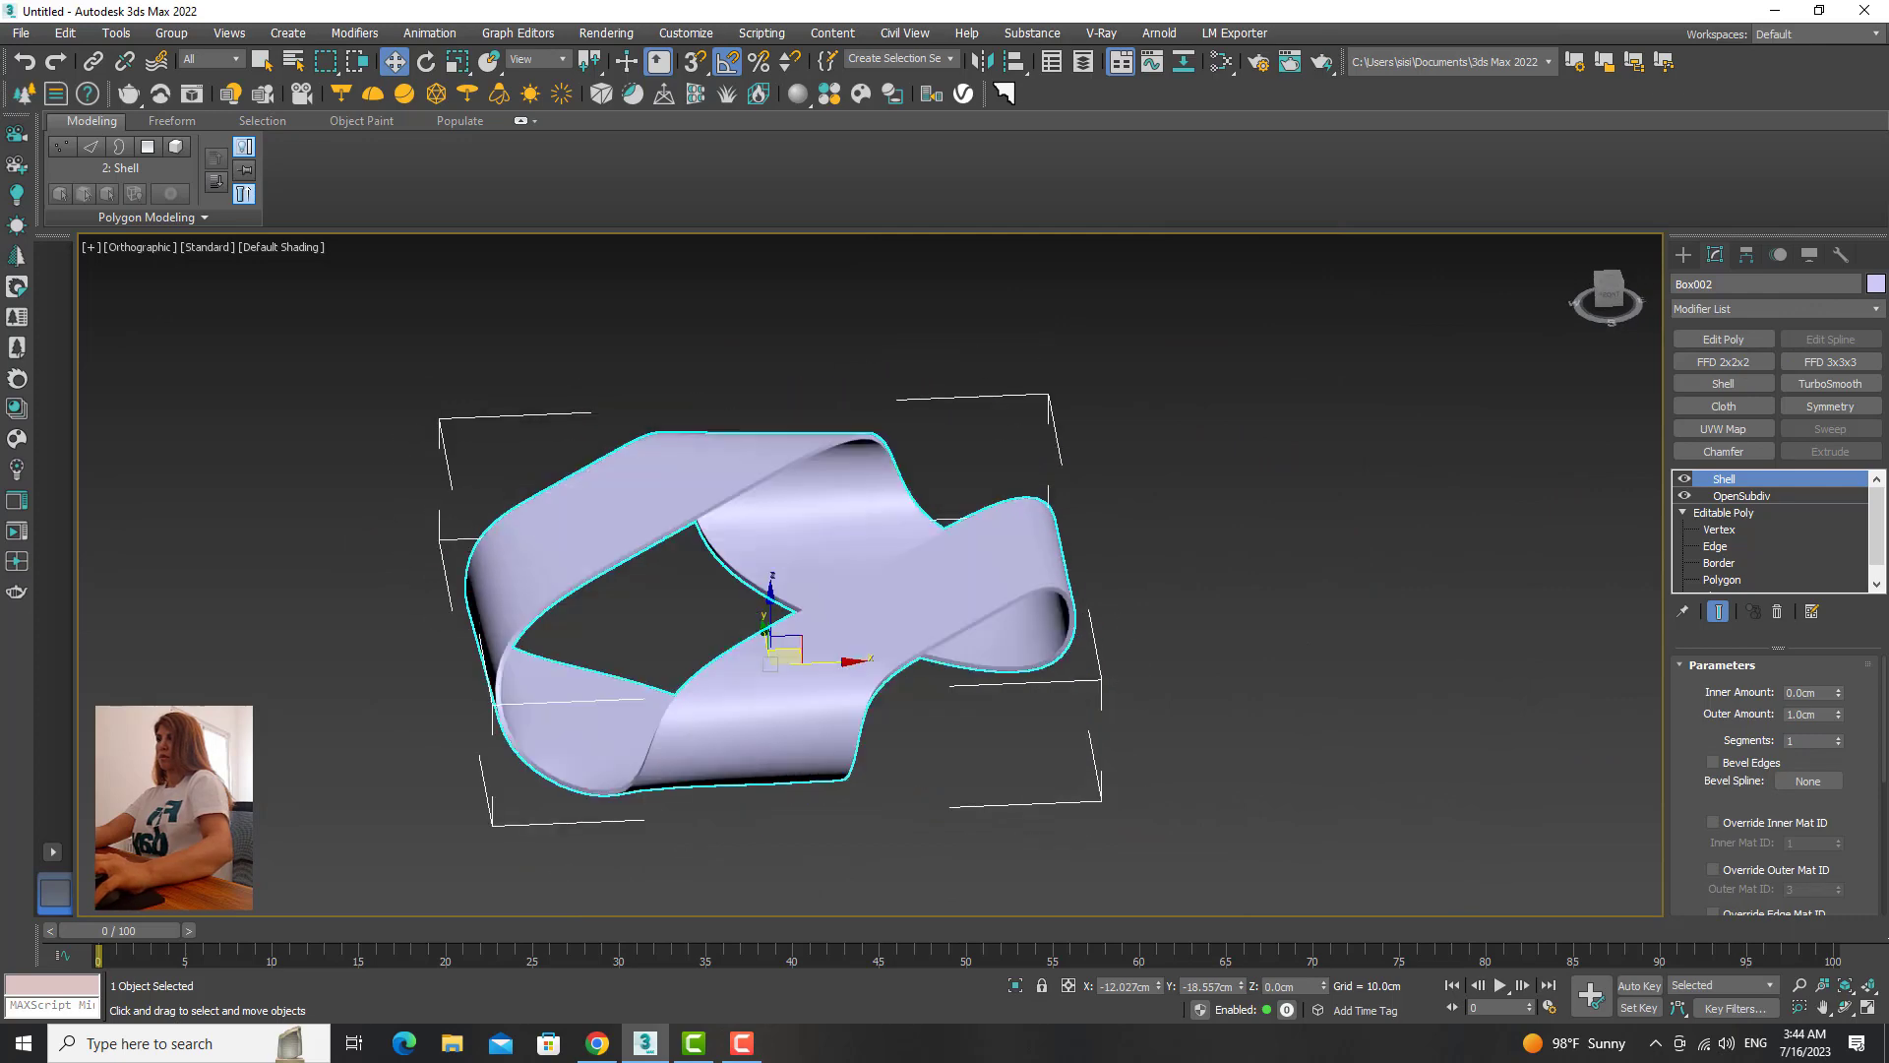
Step: Switch to Chrome to check the Mobius Table reference picture, and return to 3ds Max
click(597, 1045)
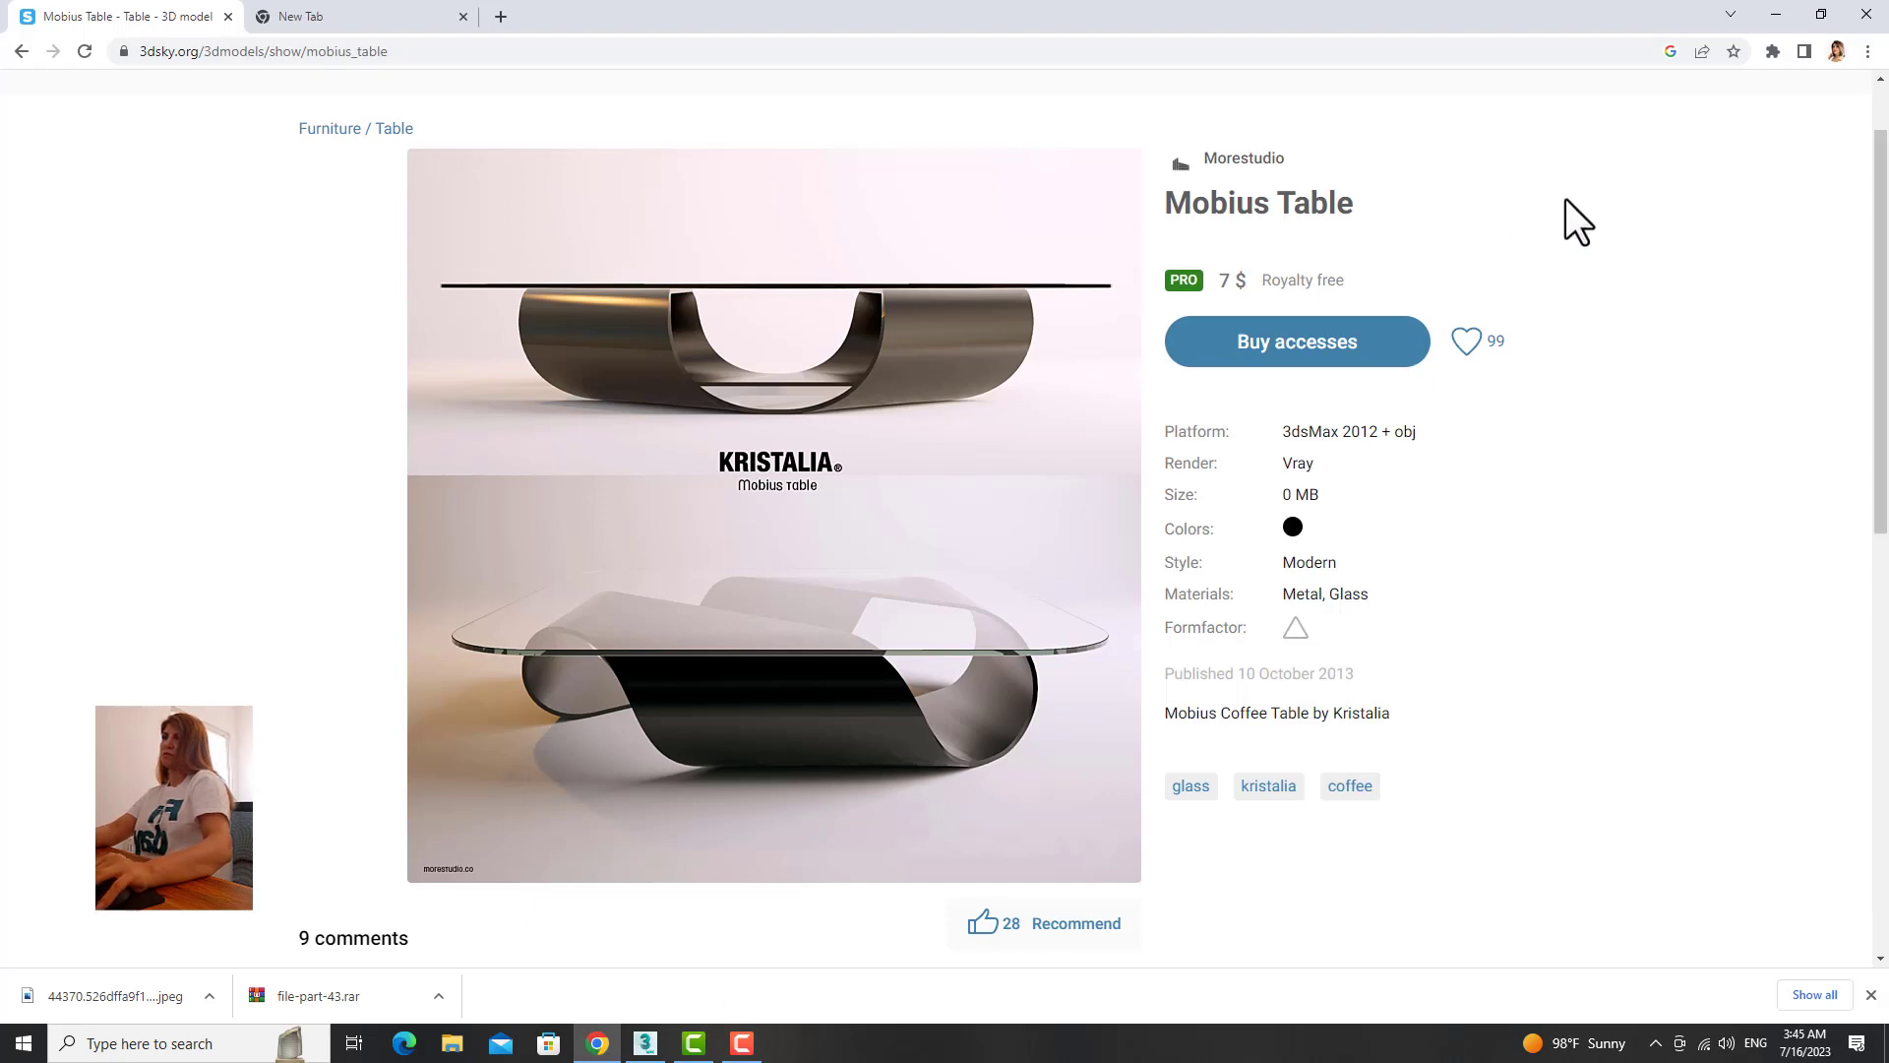
click(1777, 14)
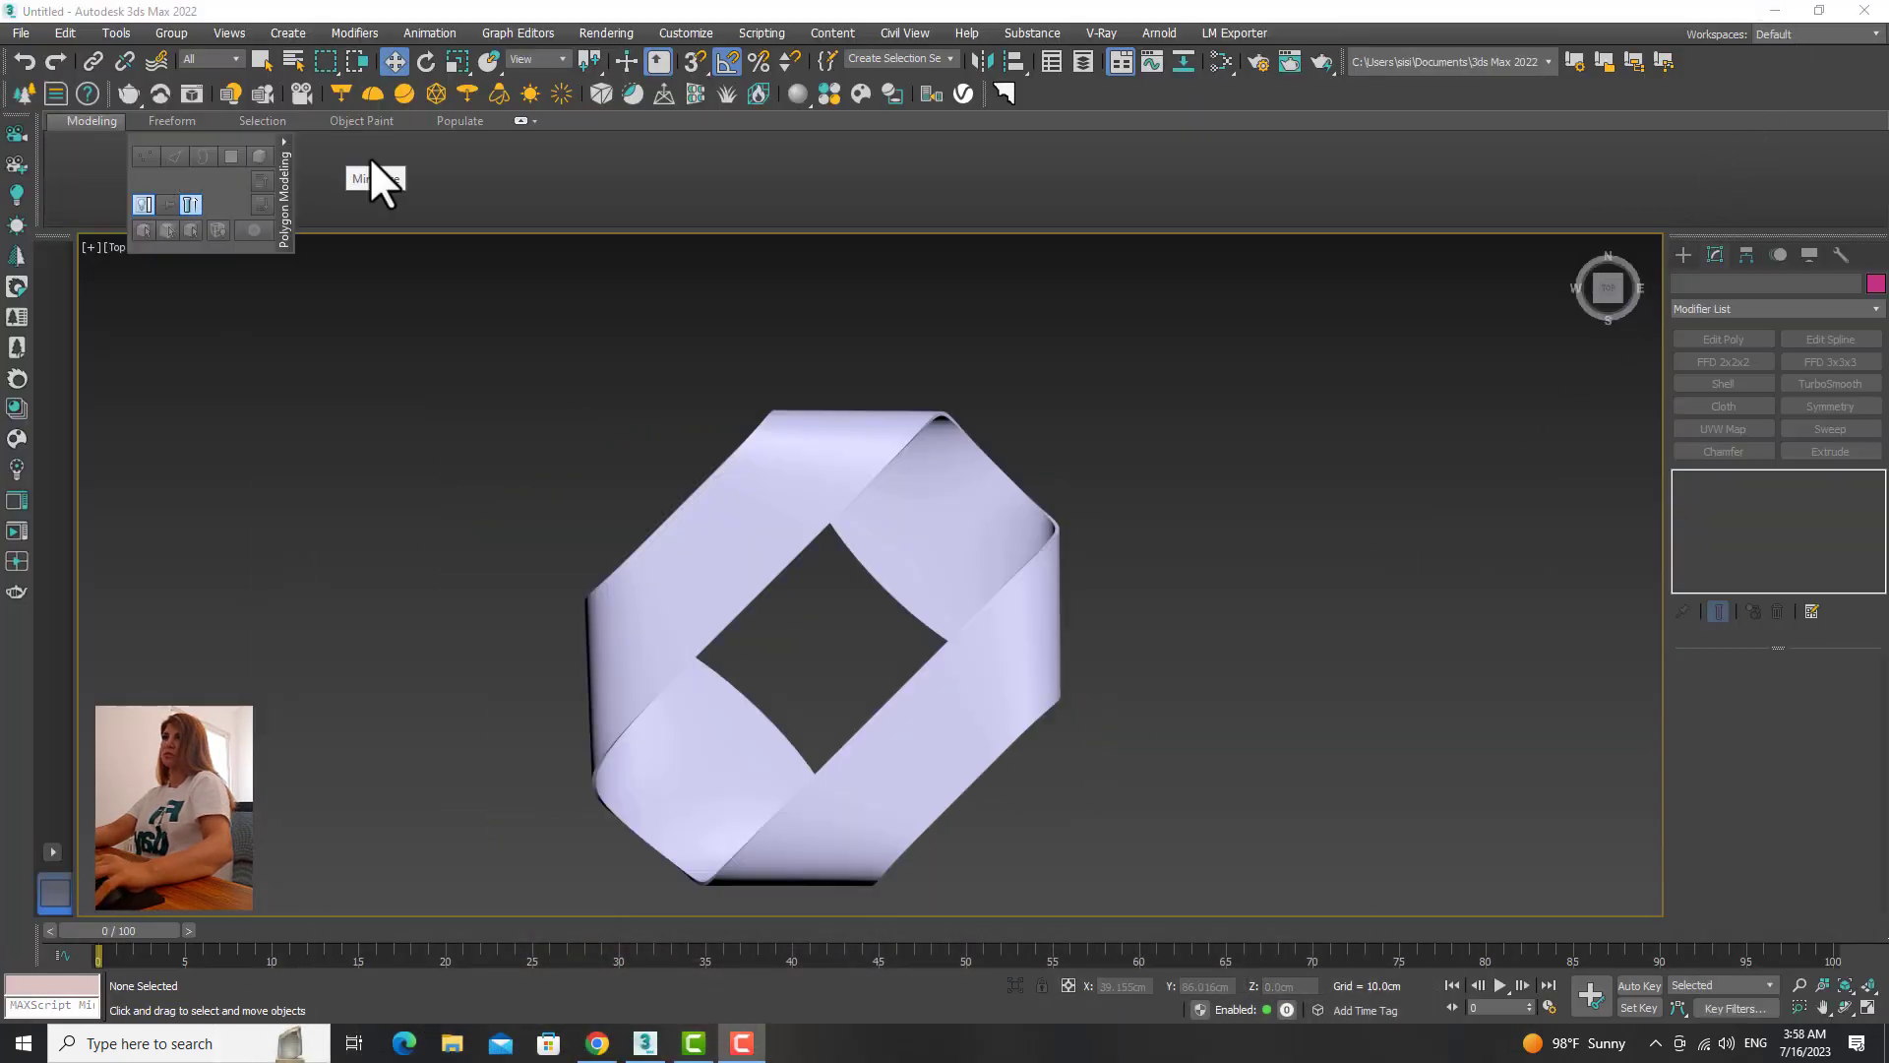
Step: Draw a three-sided NGon spline centred on the table base and extending beyond it, and make it an editable spline
click(1680, 260)
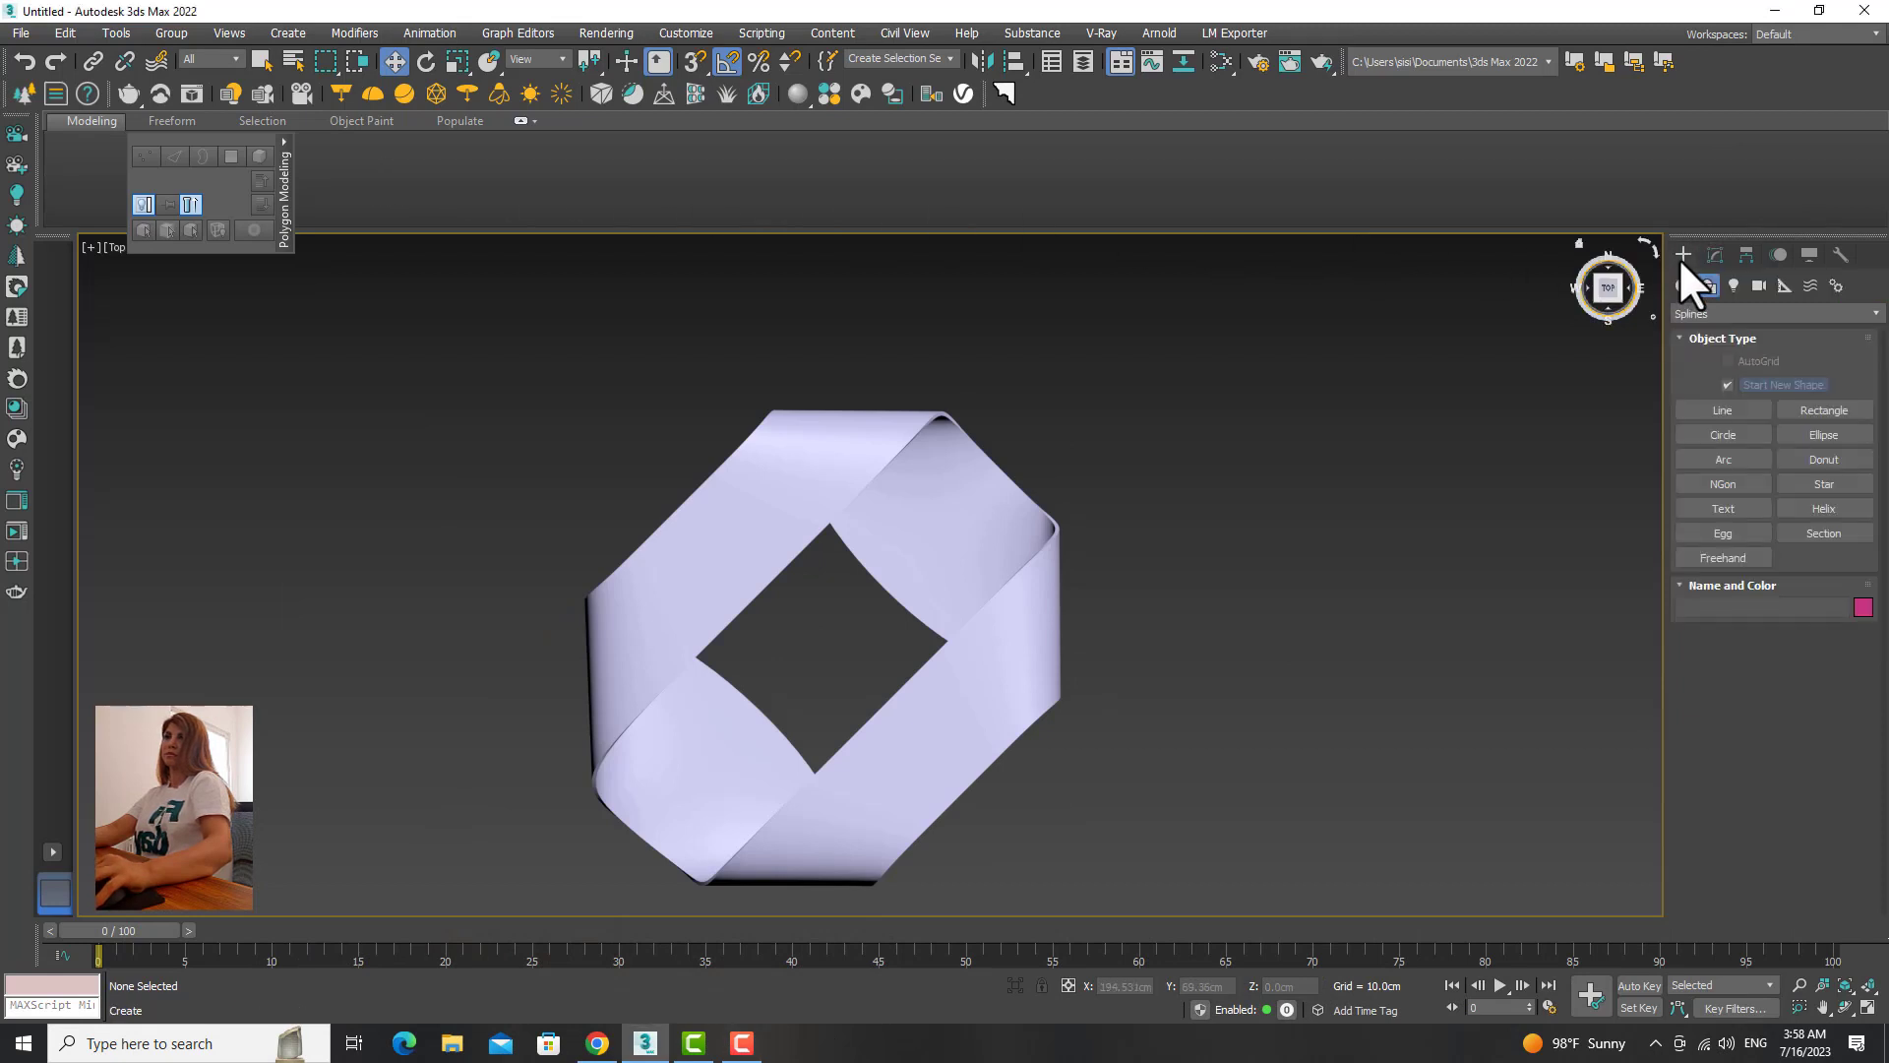
click(1723, 483)
middle_drag(933, 647, 1012, 598)
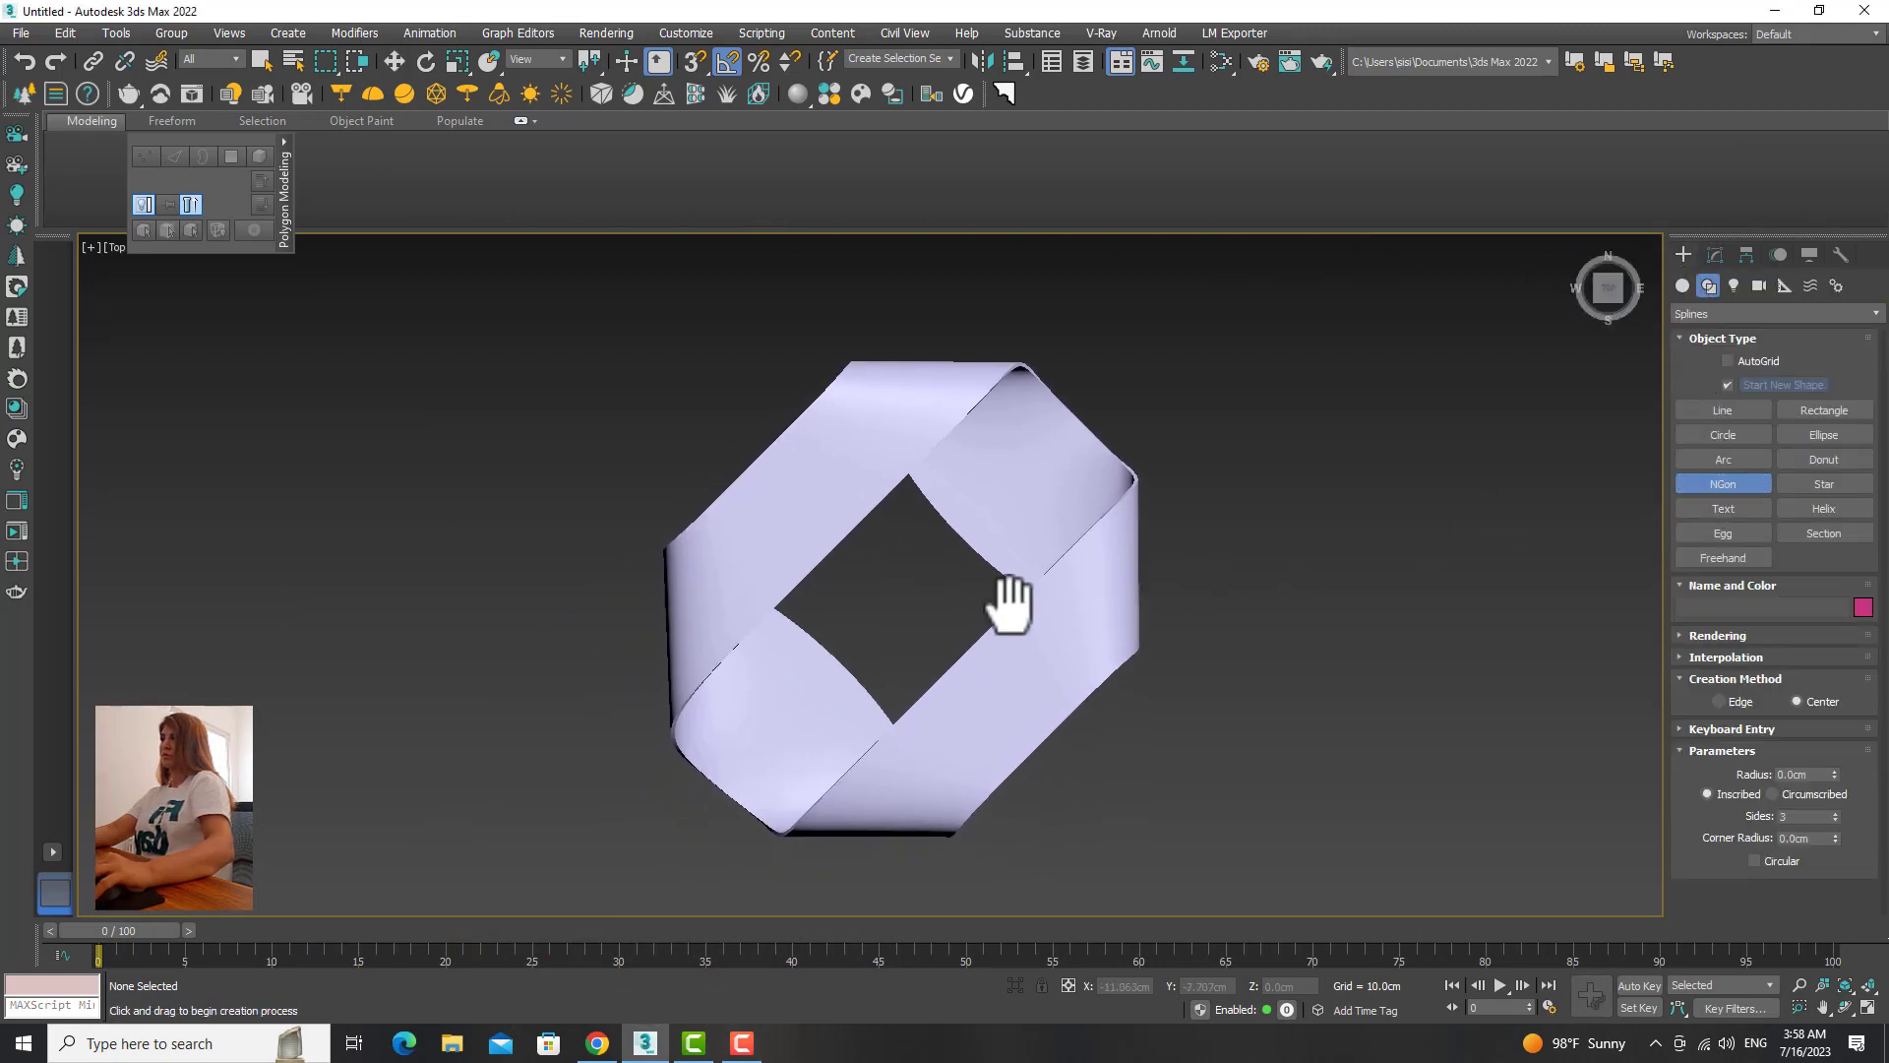
drag(889, 627, 1131, 114)
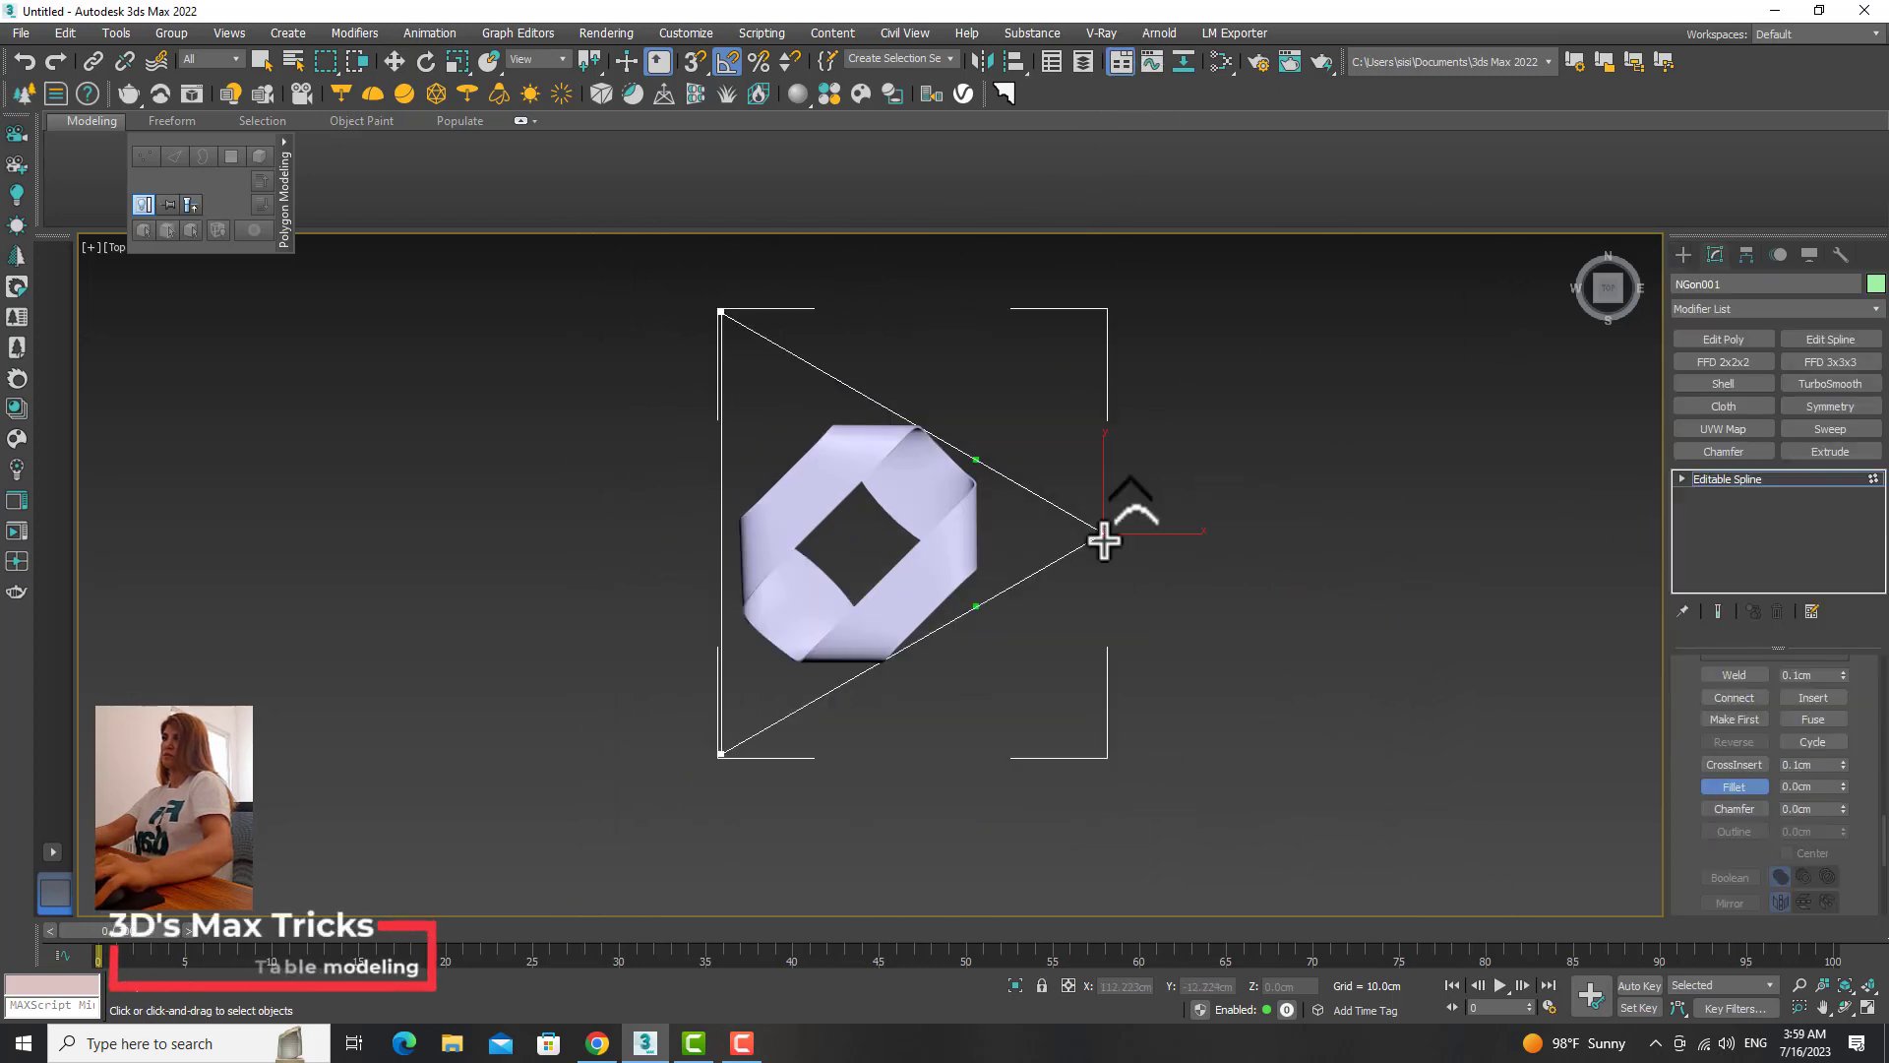
Step: Move the triangle vertex at the positive X end about 10 cm inward along X, leaving the other corners in place
key(w)
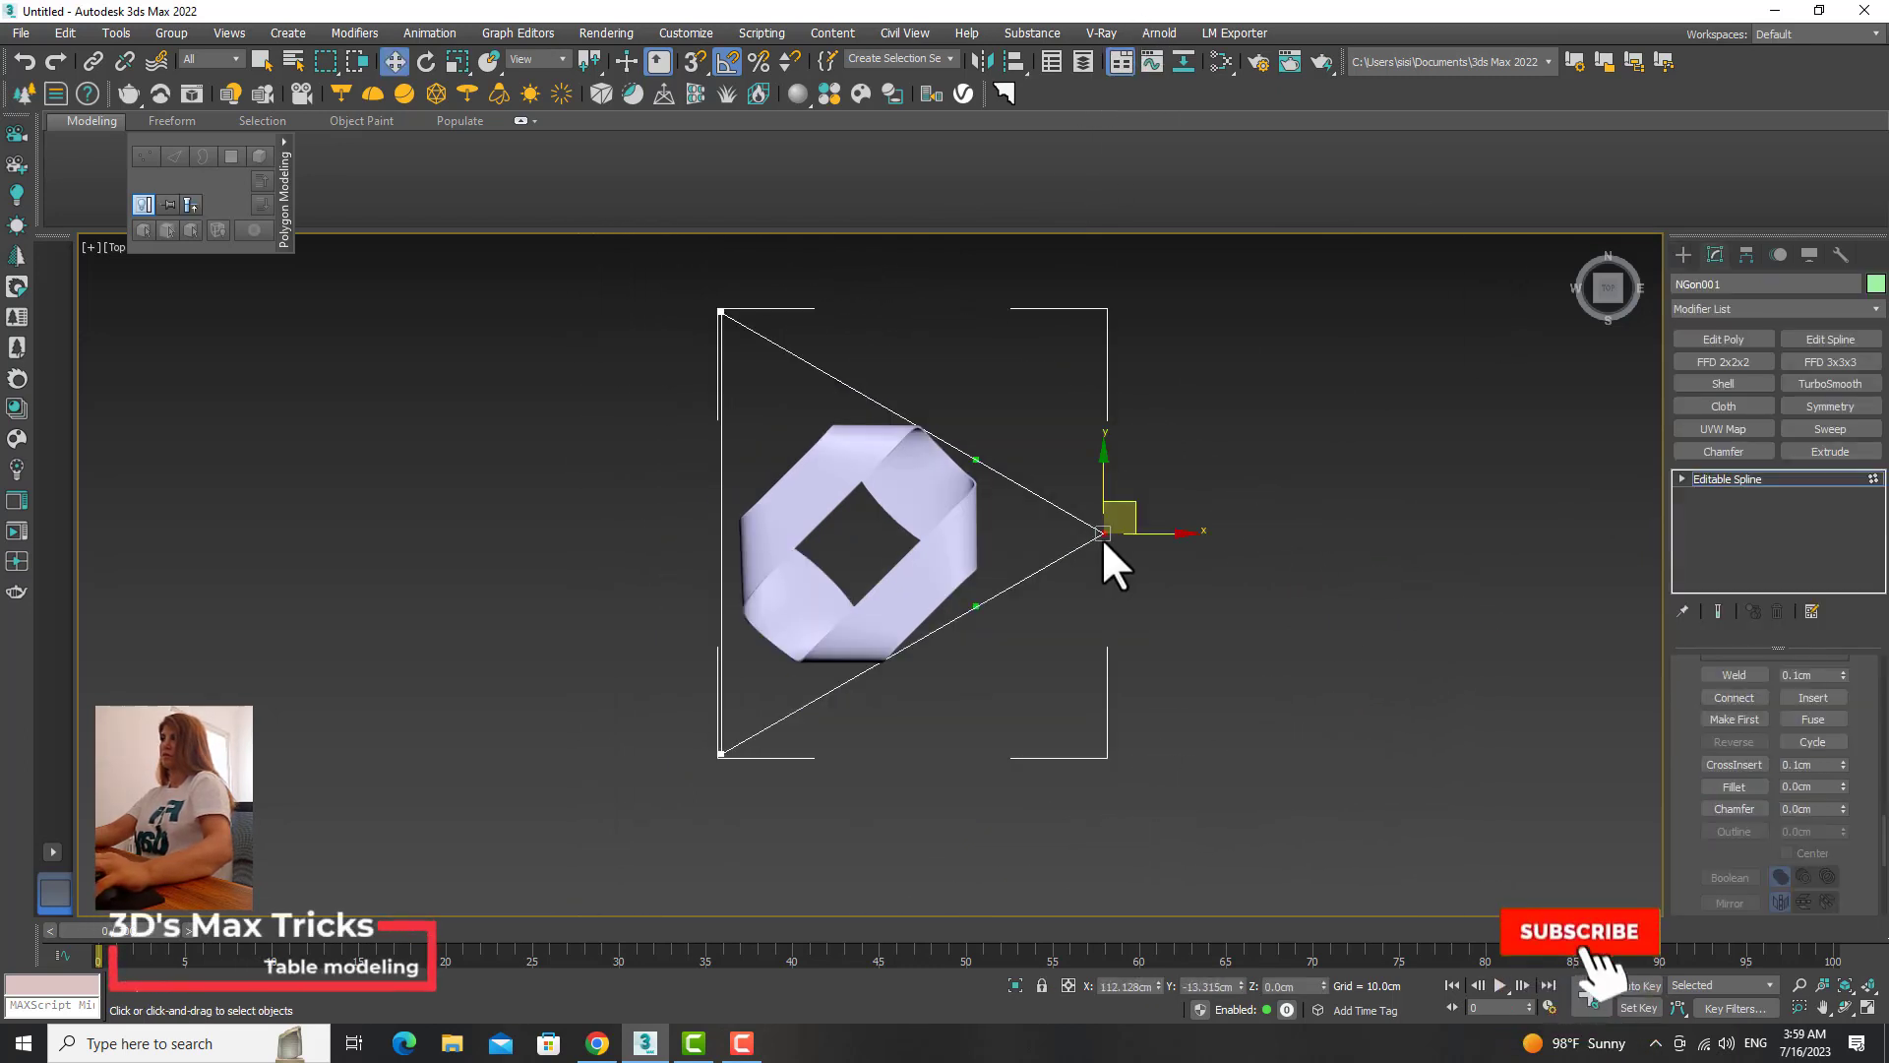
mouse_move(1127, 534)
mouse_down()
mouse_move(1083, 532)
mouse_move(1108, 532)
mouse_up()
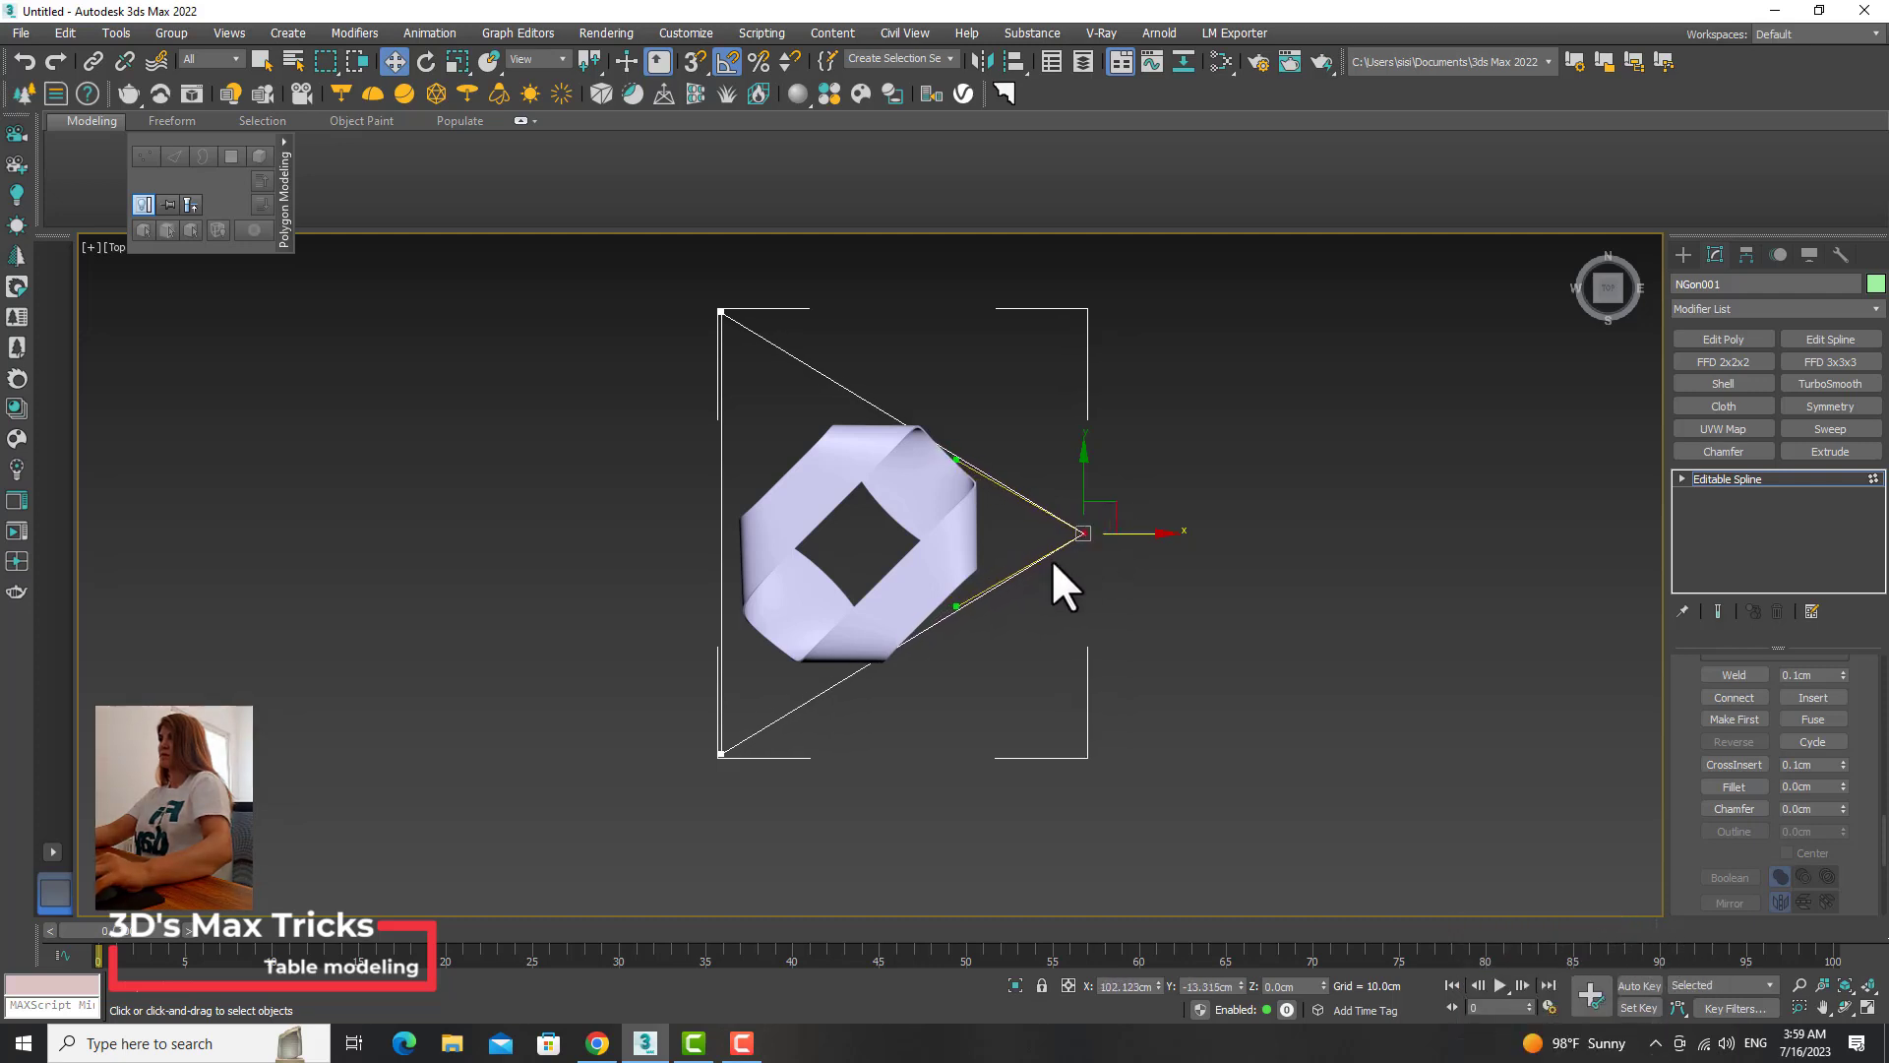
drag(729, 754, 729, 684)
key(ctrl+z)
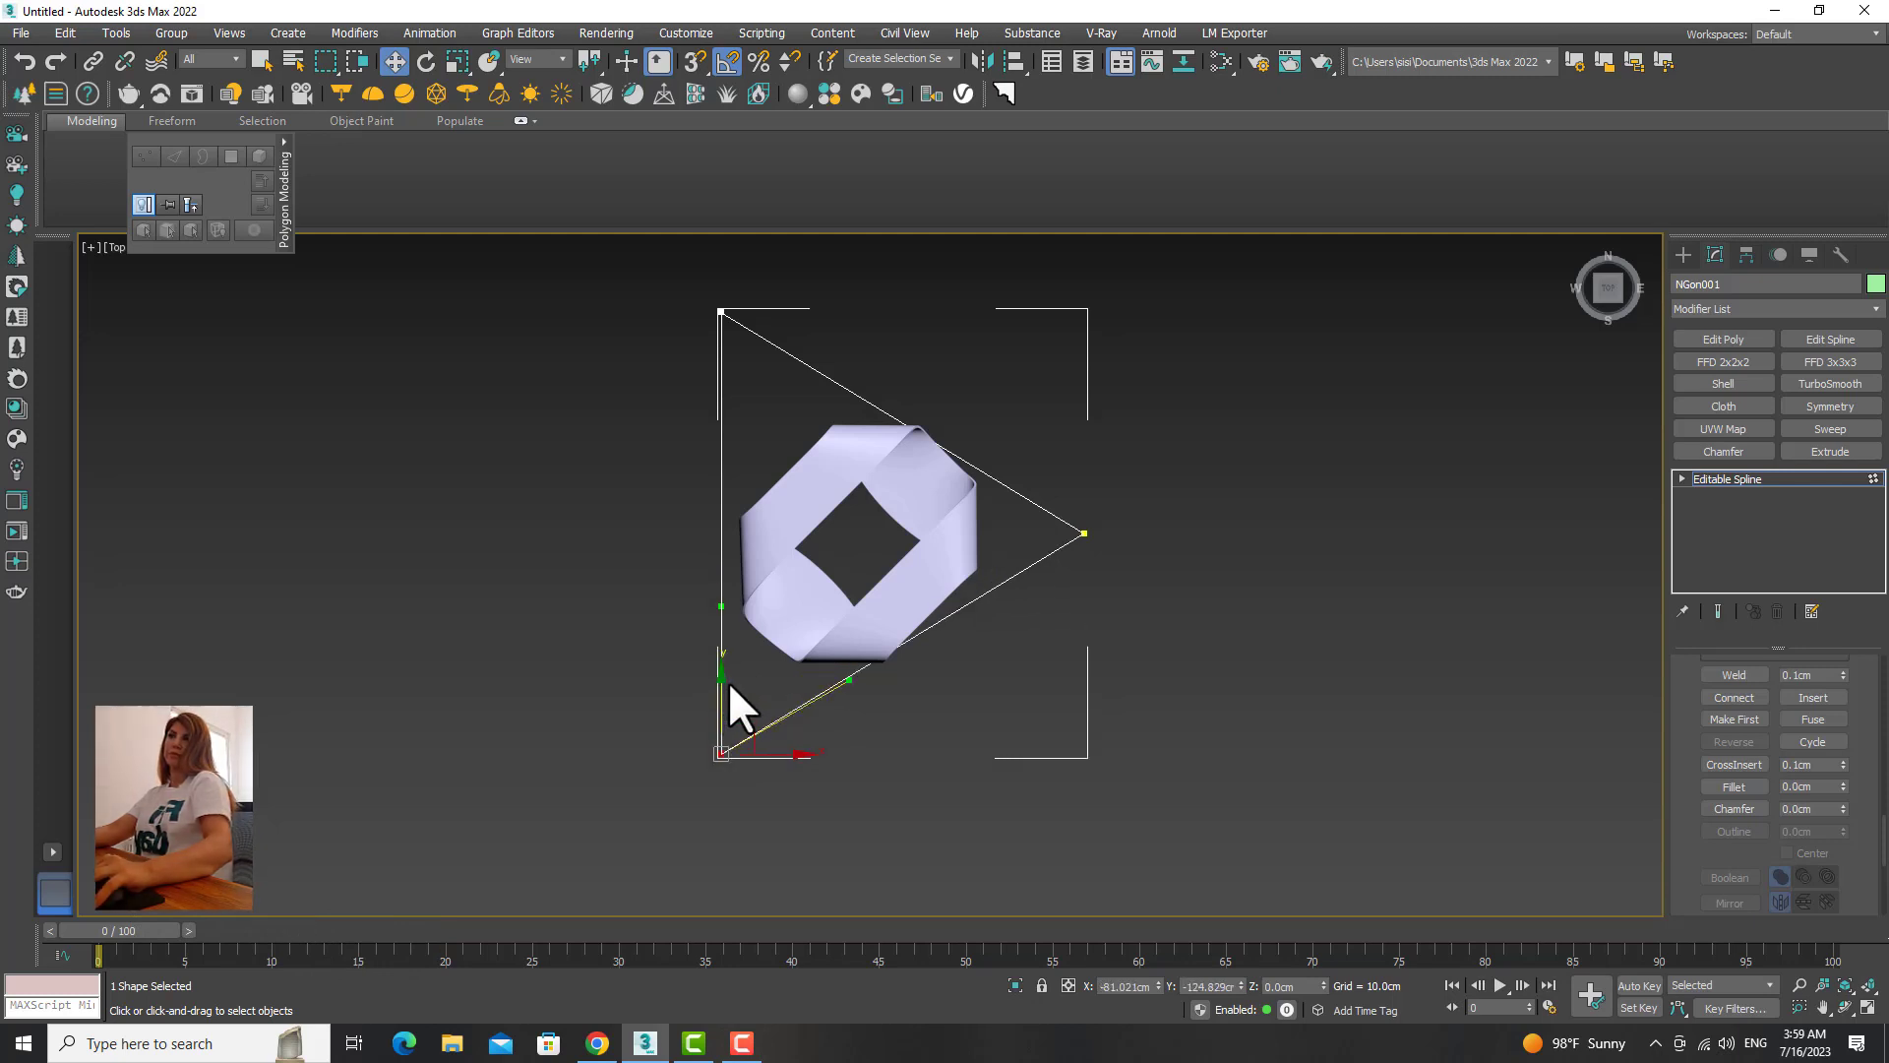
Step: Round all three corners of the triangular spline with Fillet, using larger arcs at the two corners on the negative X side
click(1084, 533)
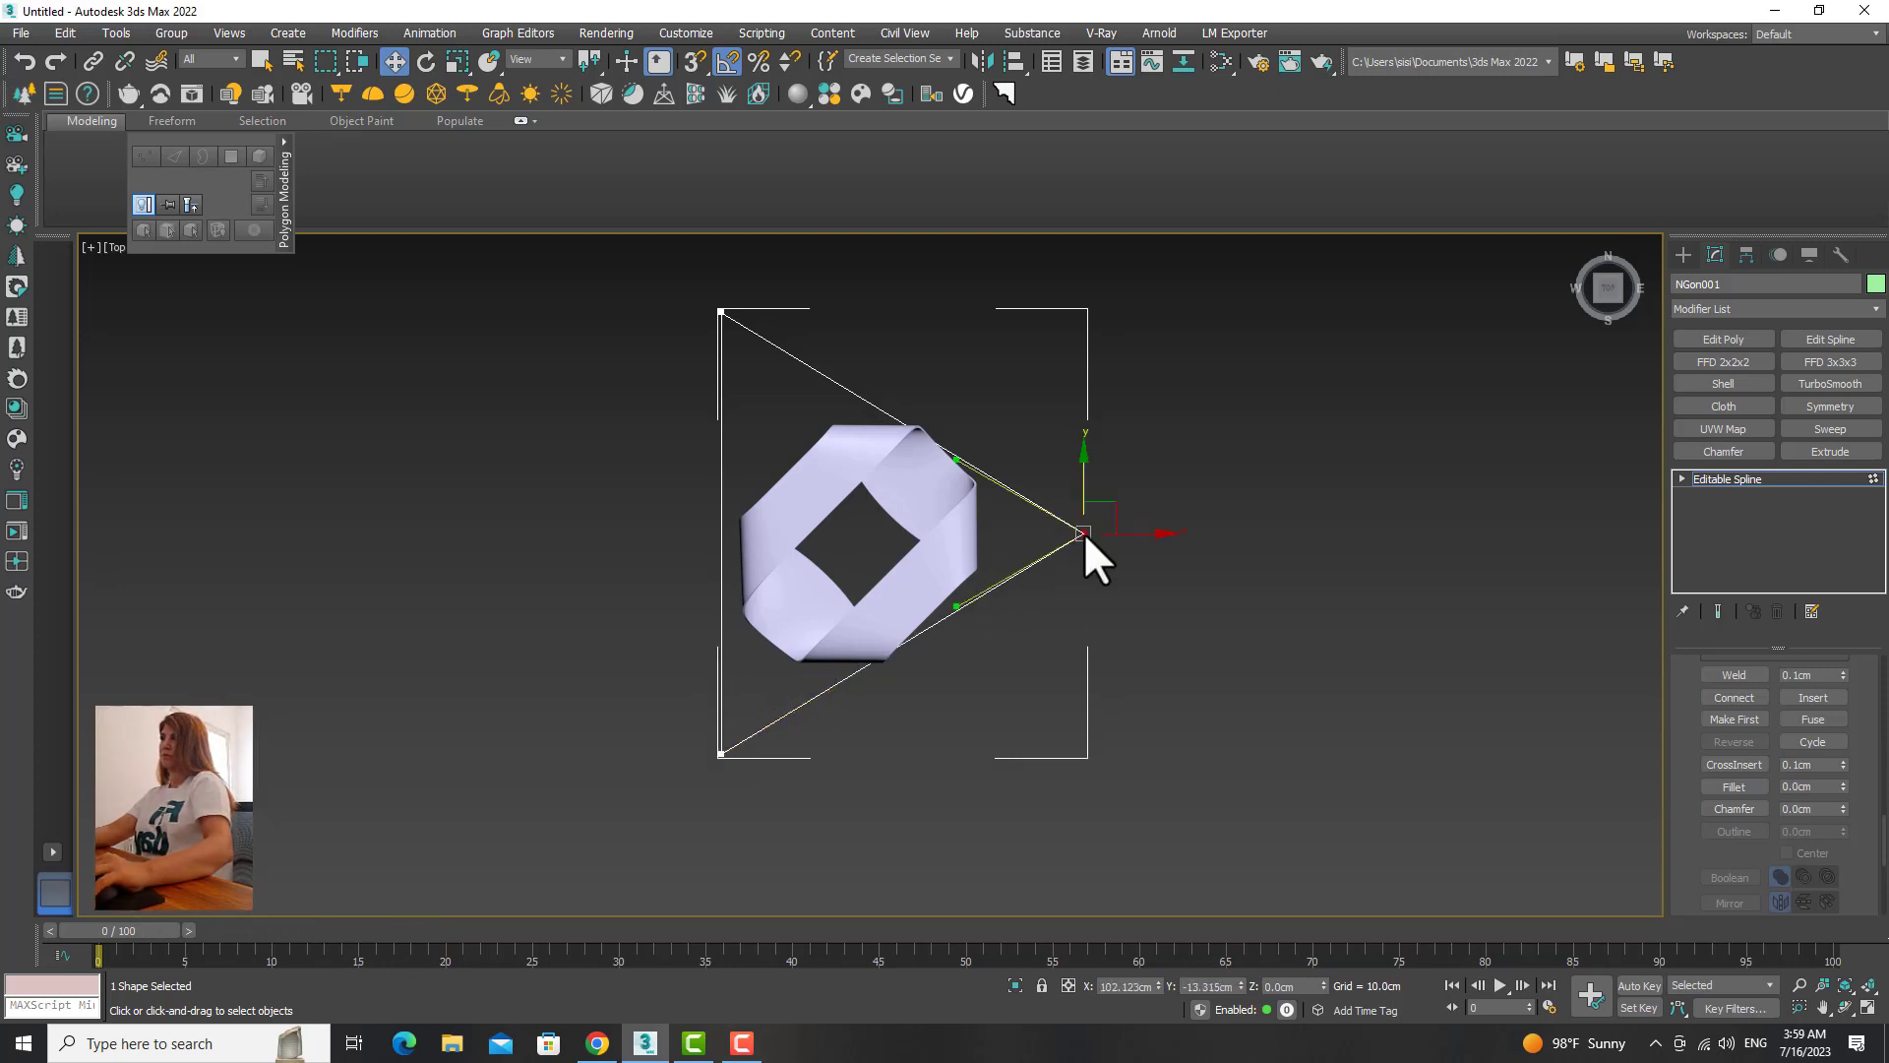
click(1734, 786)
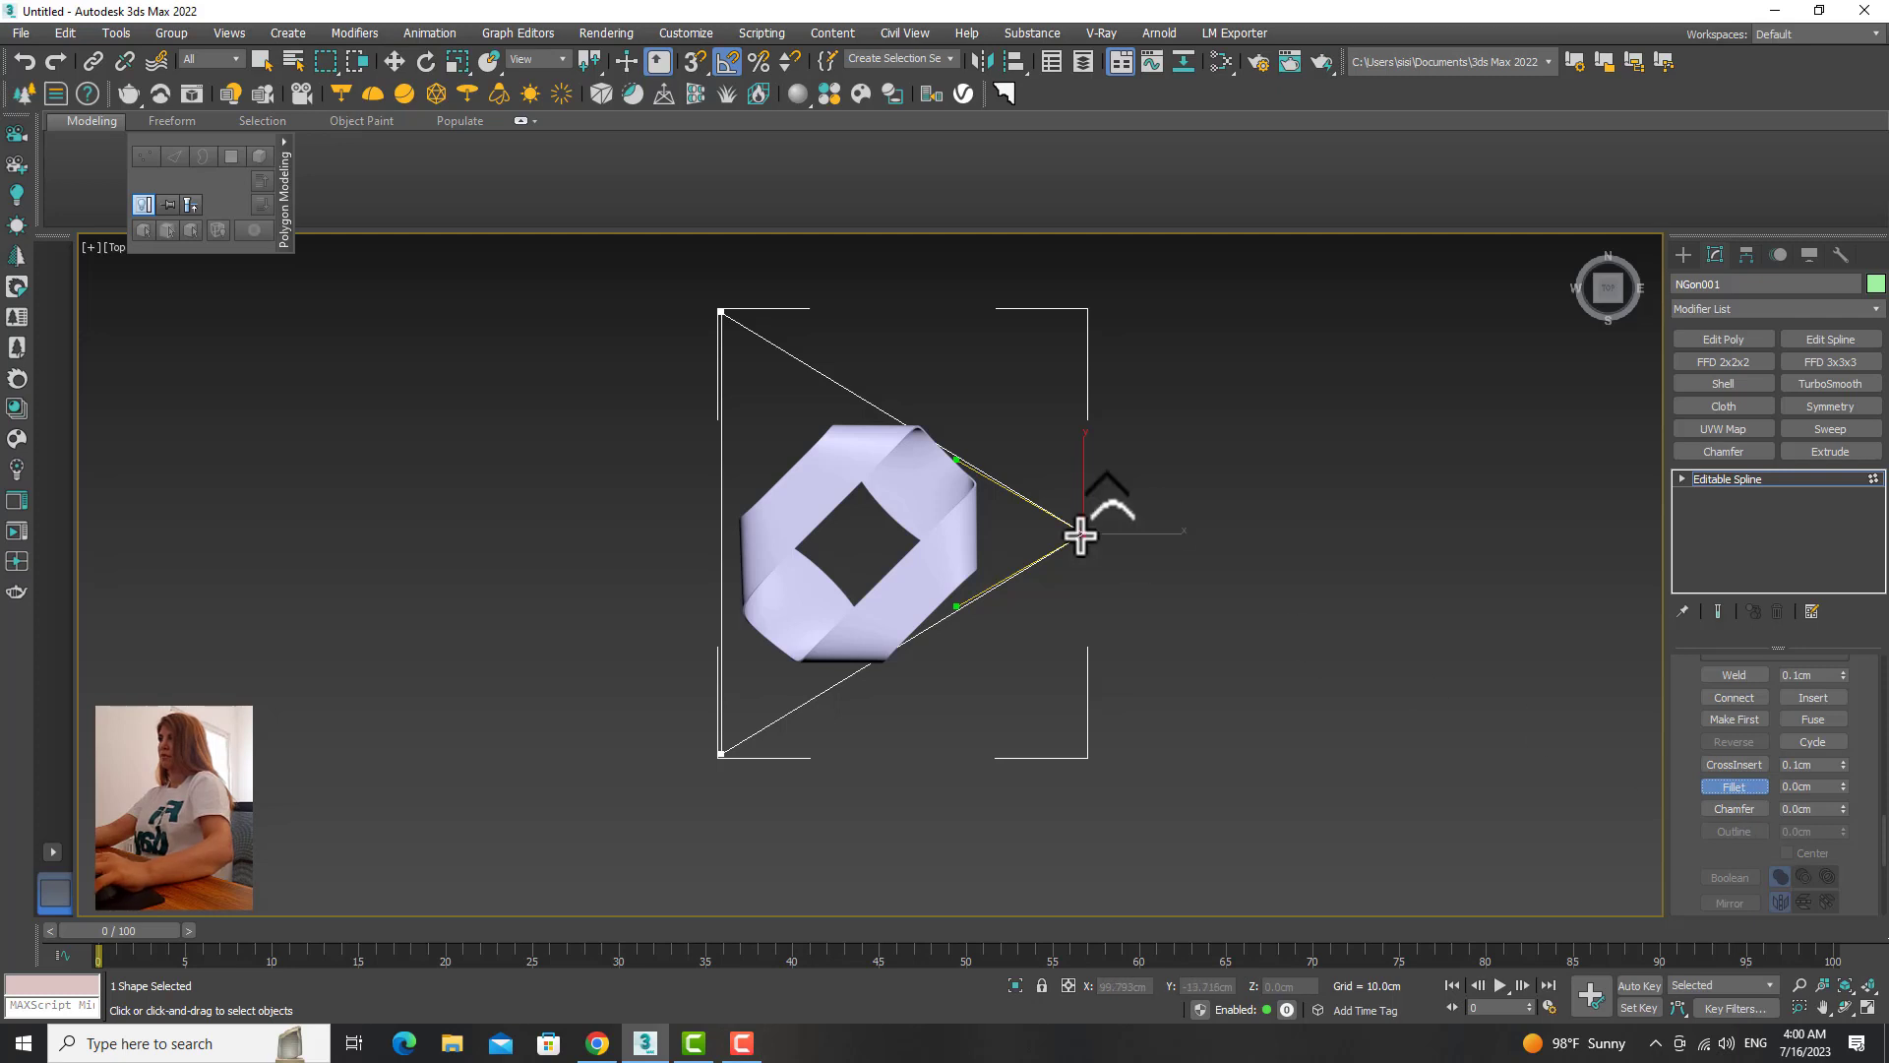
drag(1082, 532, 1073, 497)
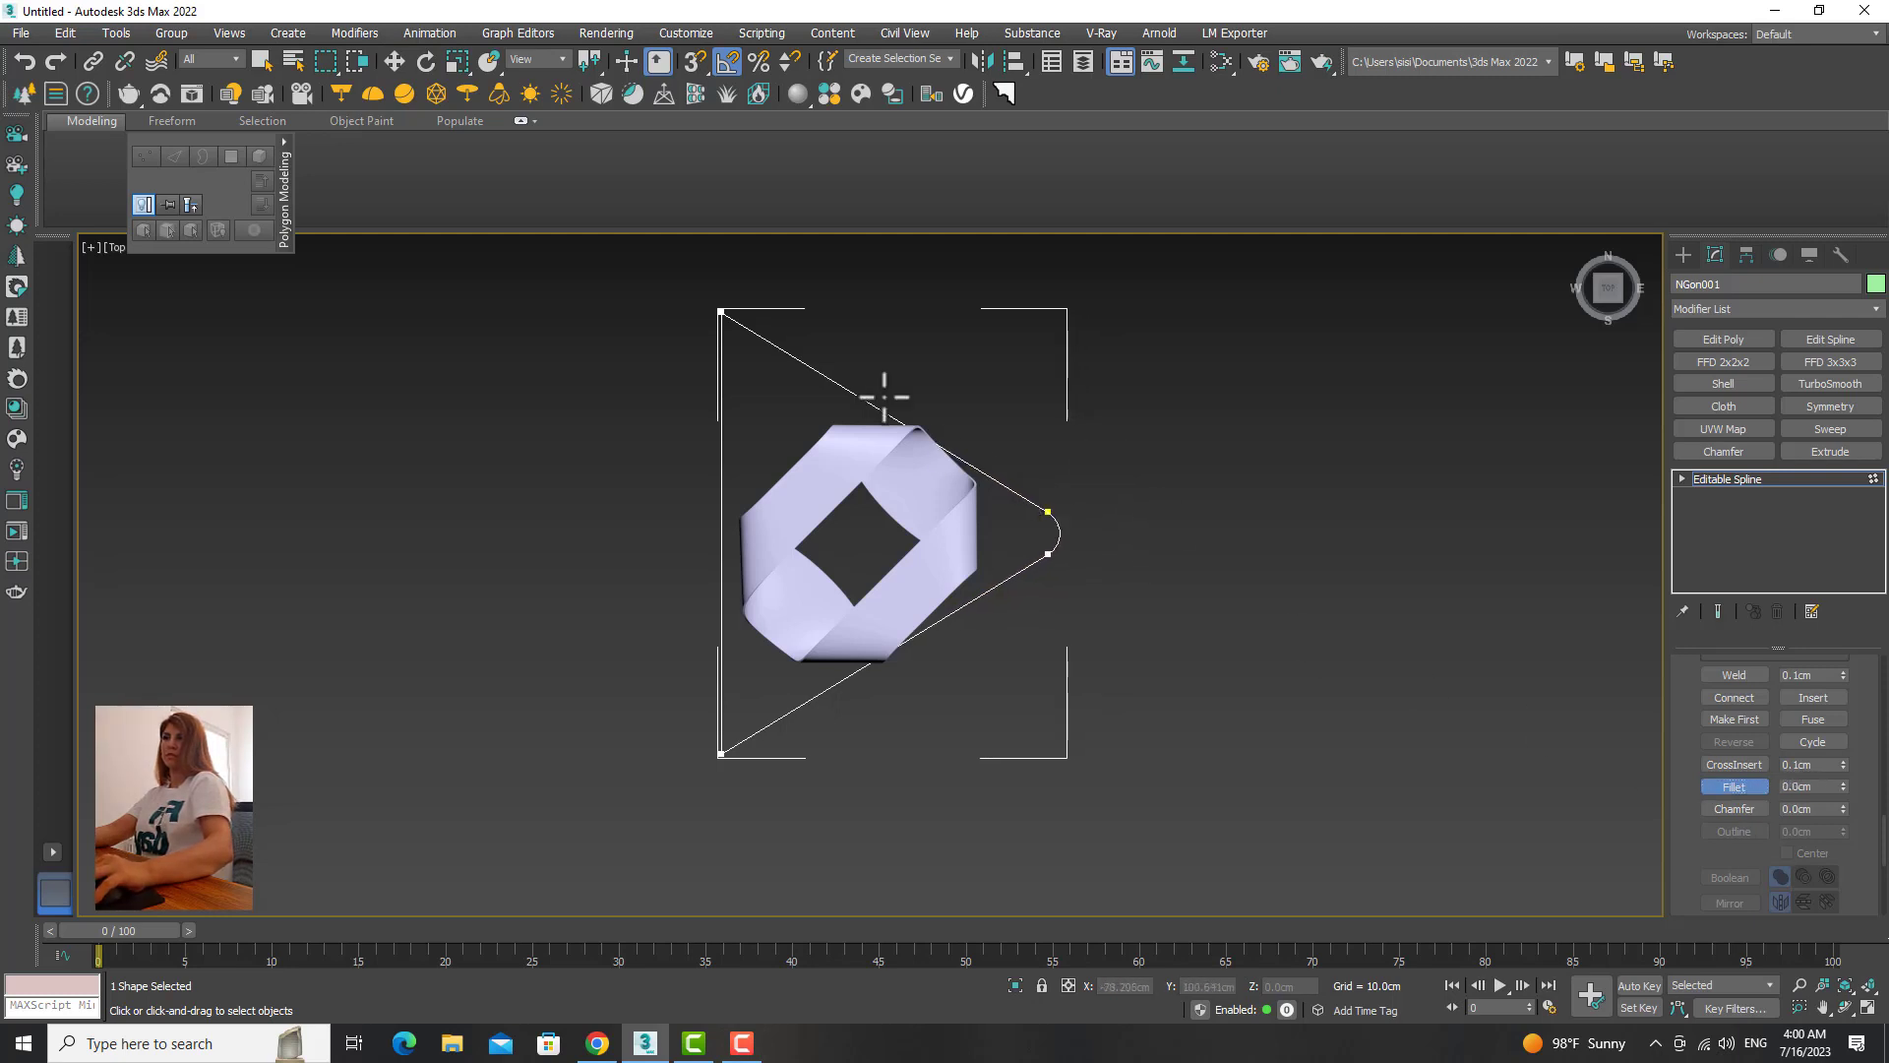
drag(722, 313, 713, 243)
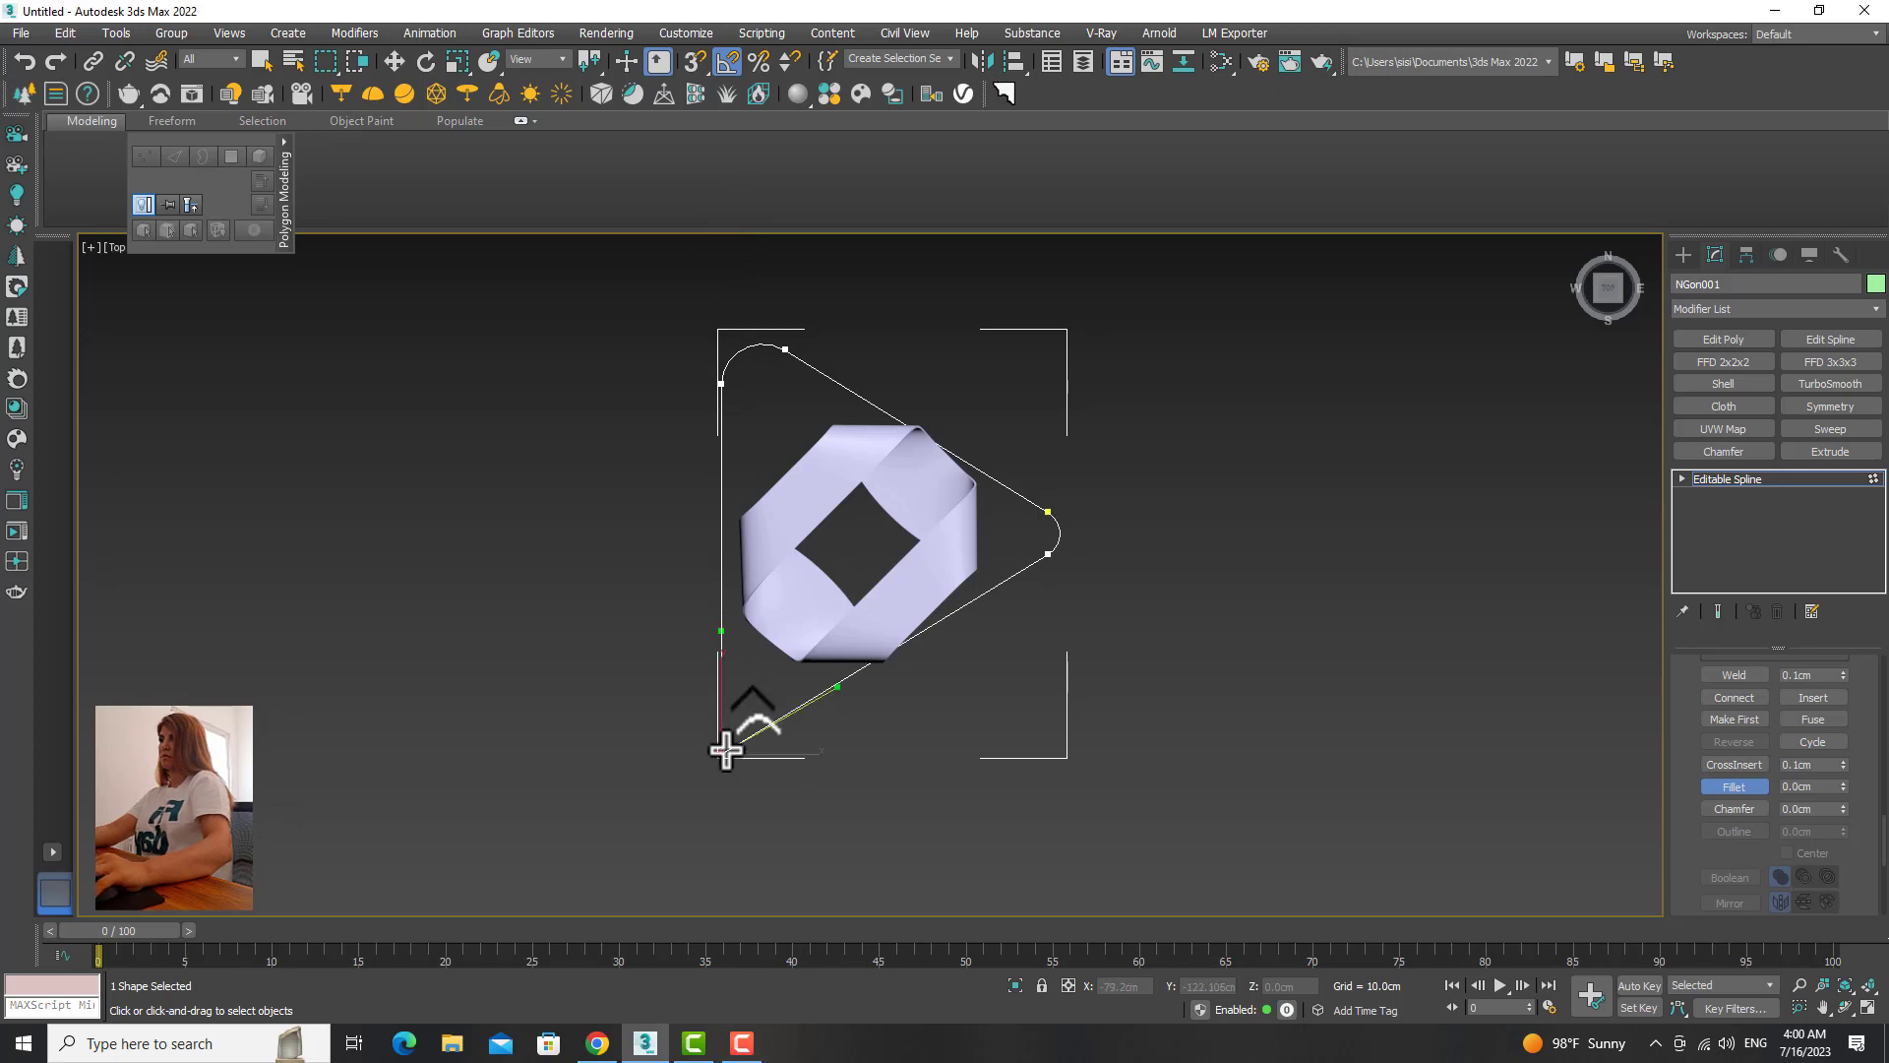
drag(727, 750, 719, 683)
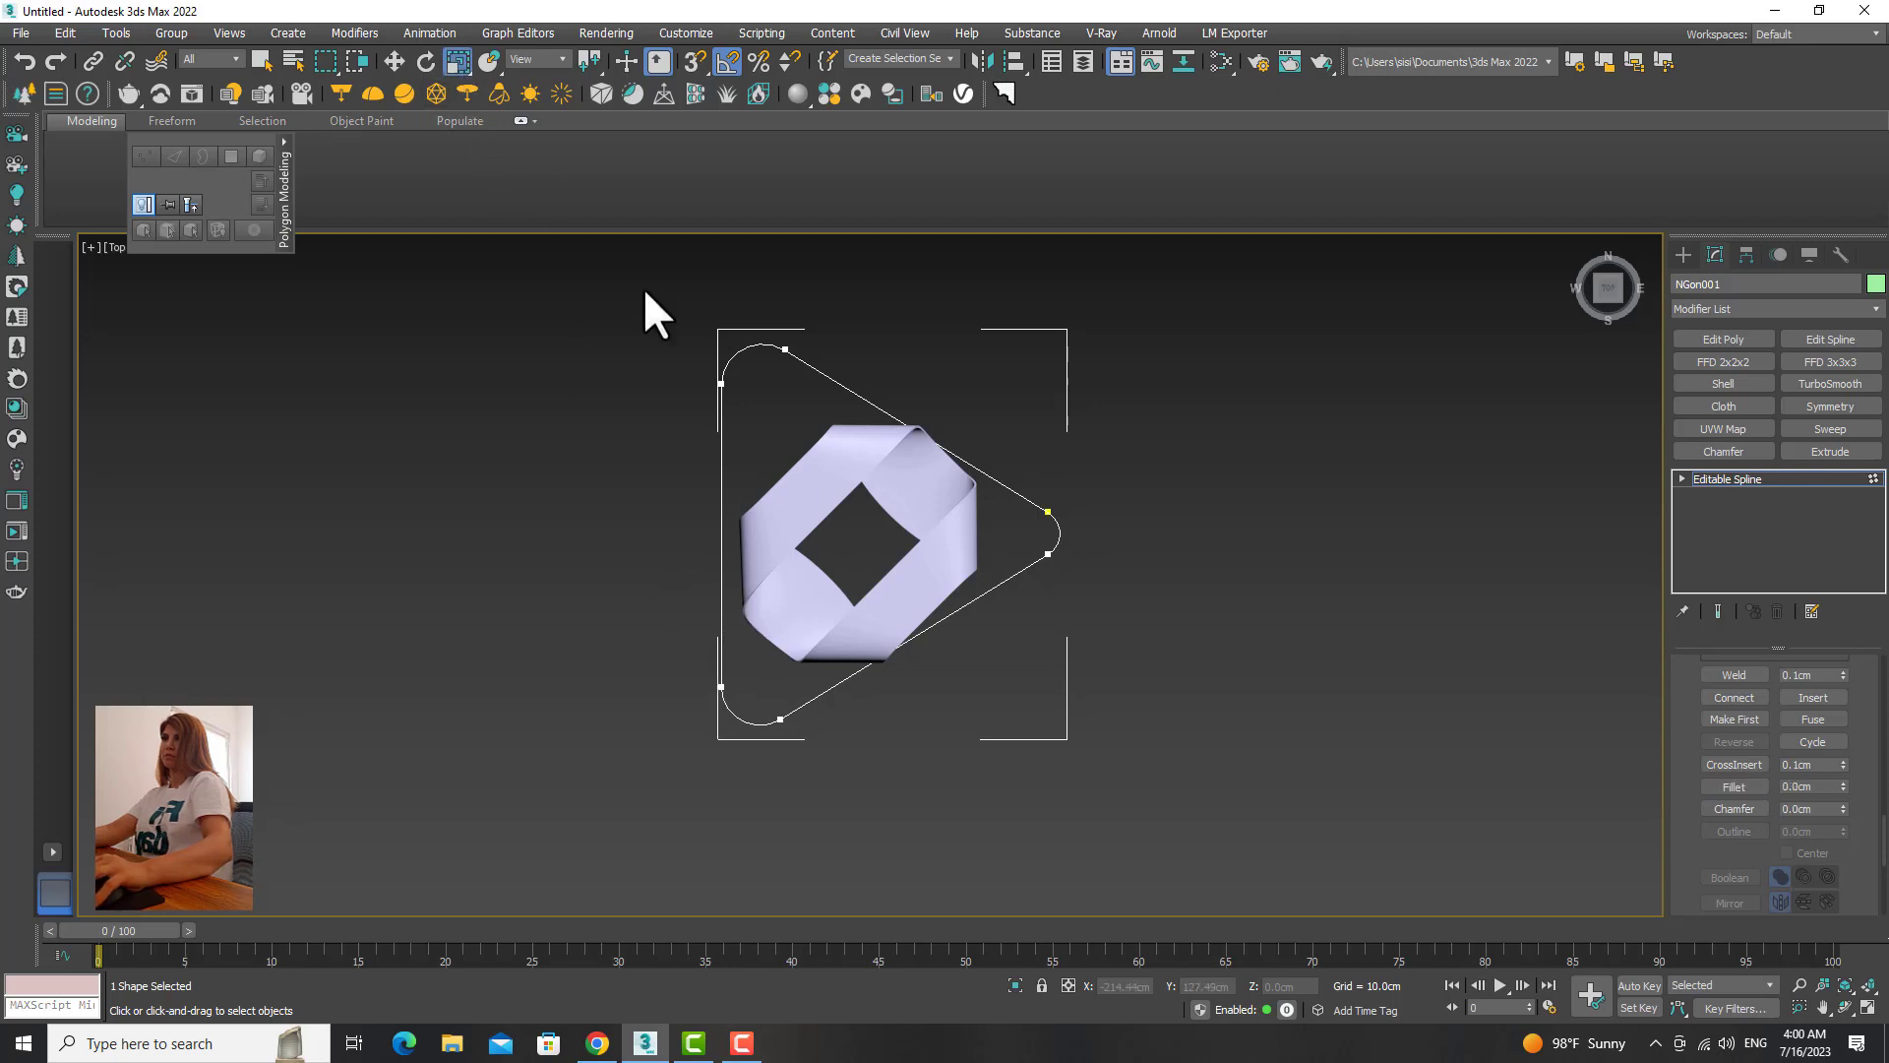
Step: Leave vertex editing and scale the rounded triangle uniformly down to about 94%
key(1)
key(r)
mouse_move(865, 523)
mouse_down()
mouse_move(865, 548)
mouse_move(894, 525)
mouse_up()
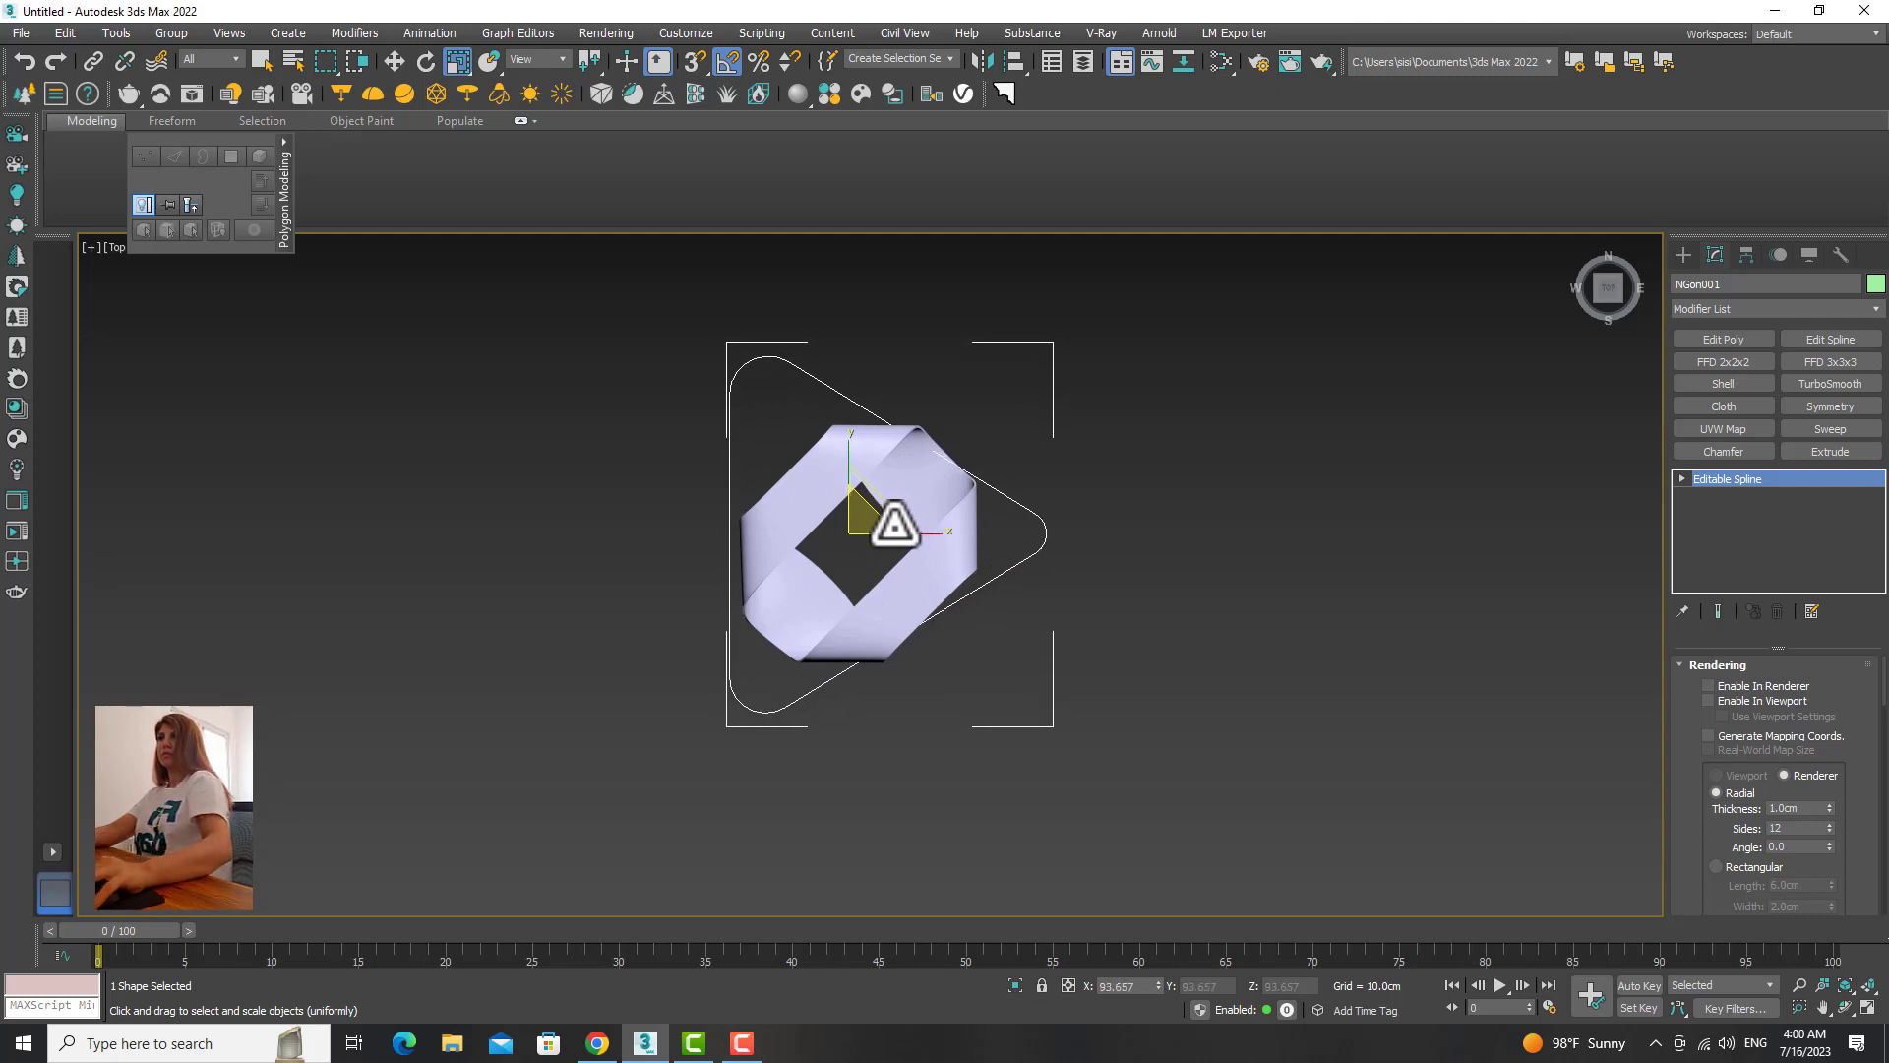
Step: Rotate the rounded triangle 15 degrees about the Z axis
click(427, 61)
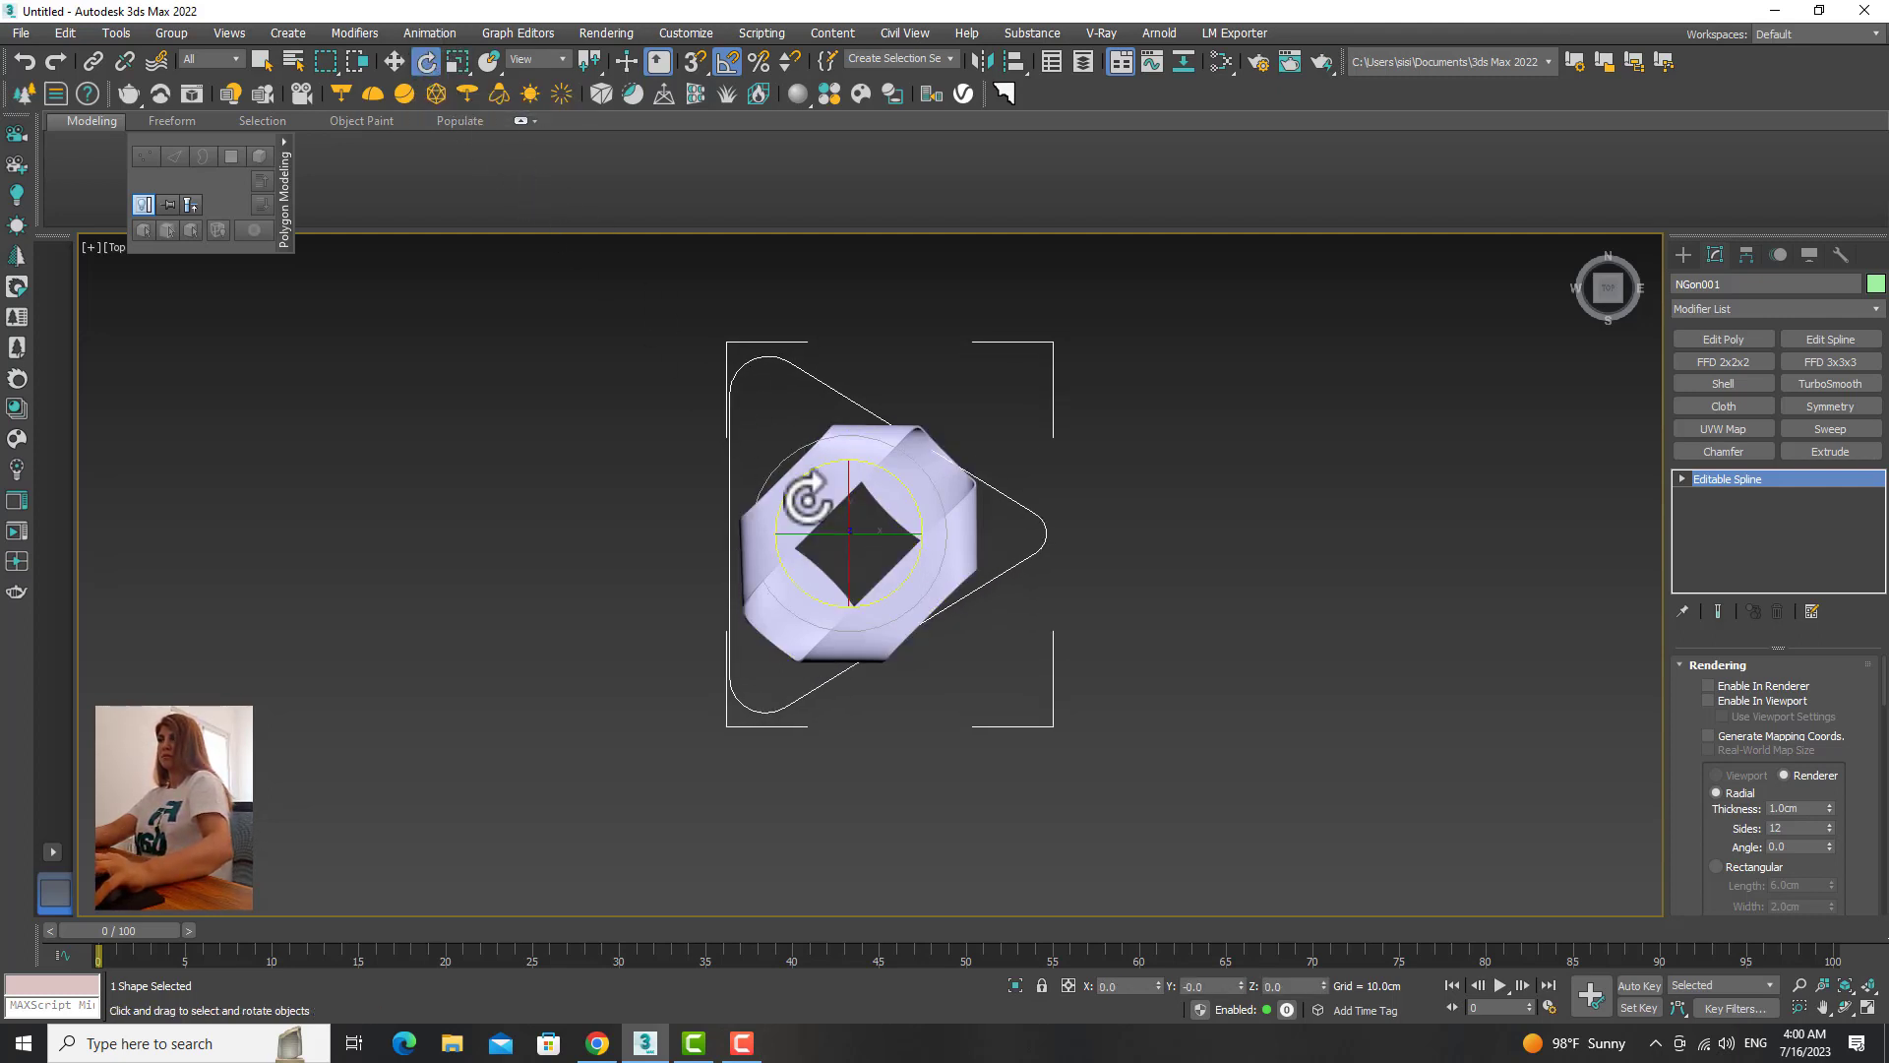
drag(894, 599, 900, 588)
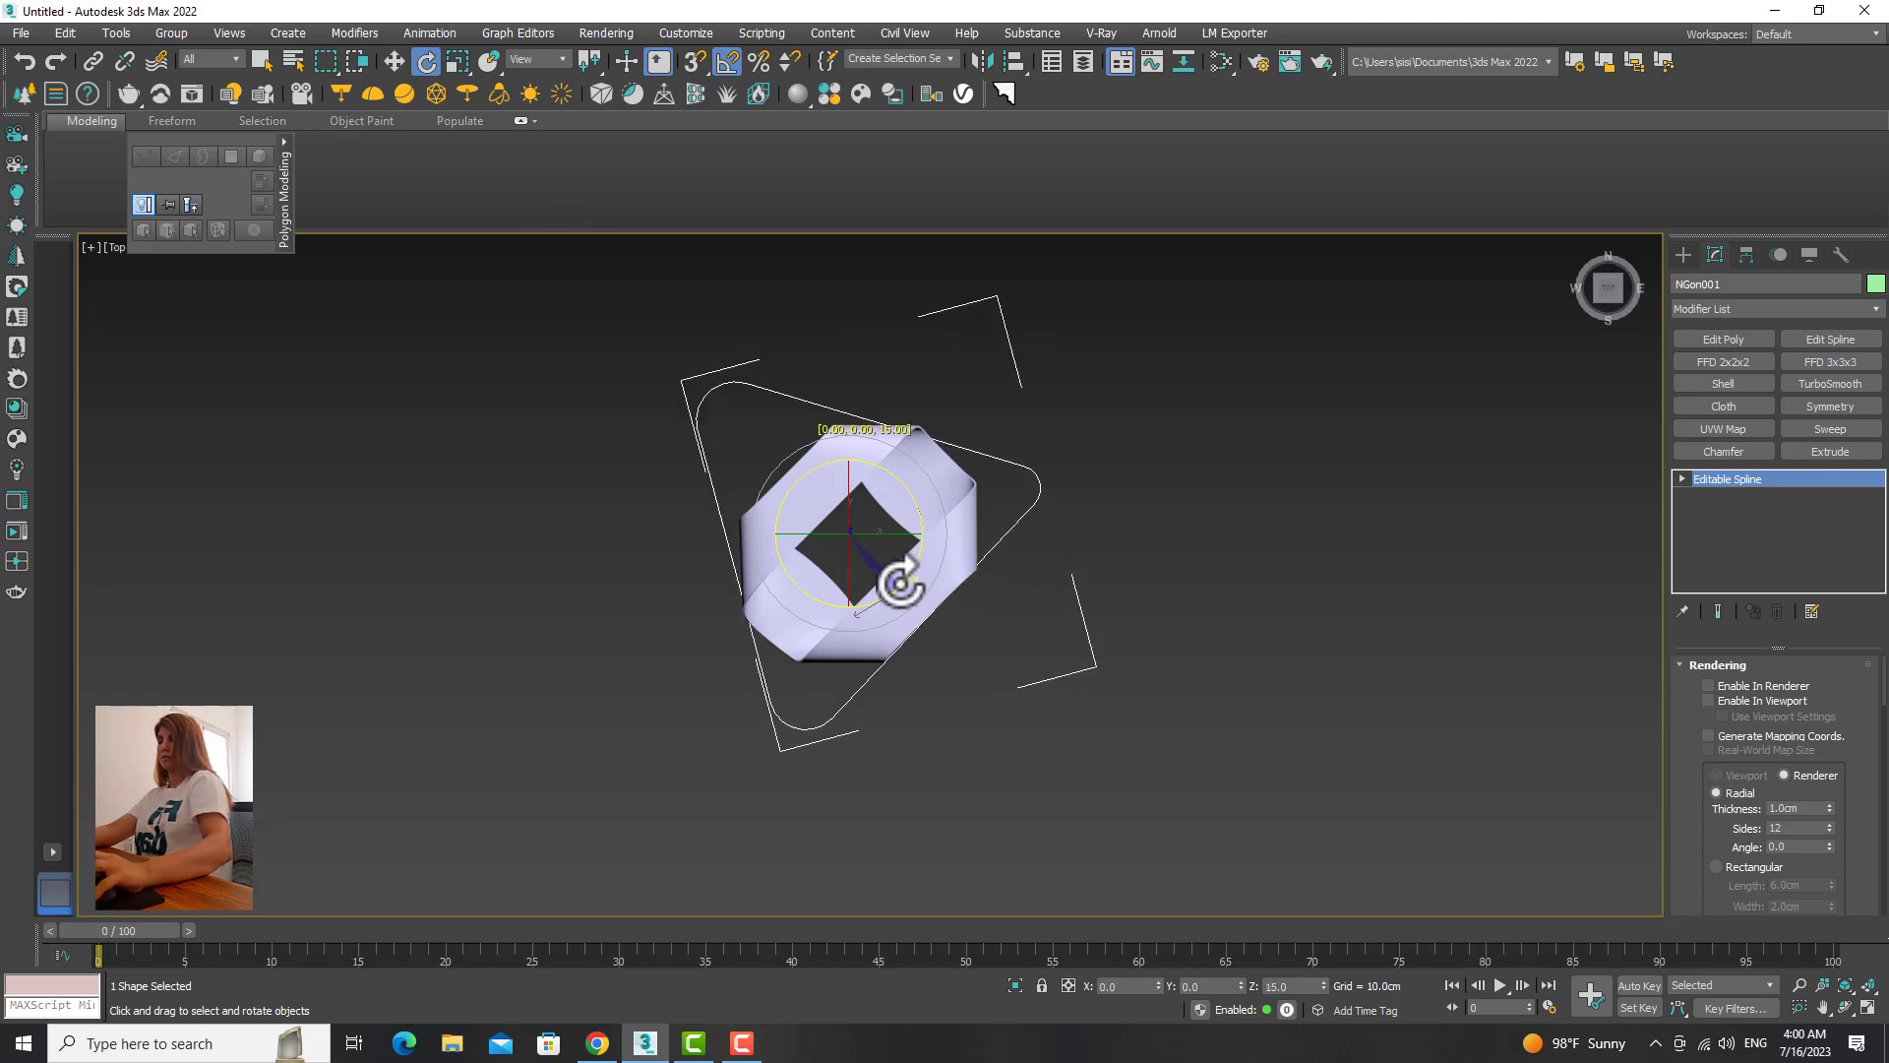
drag(899, 586, 896, 584)
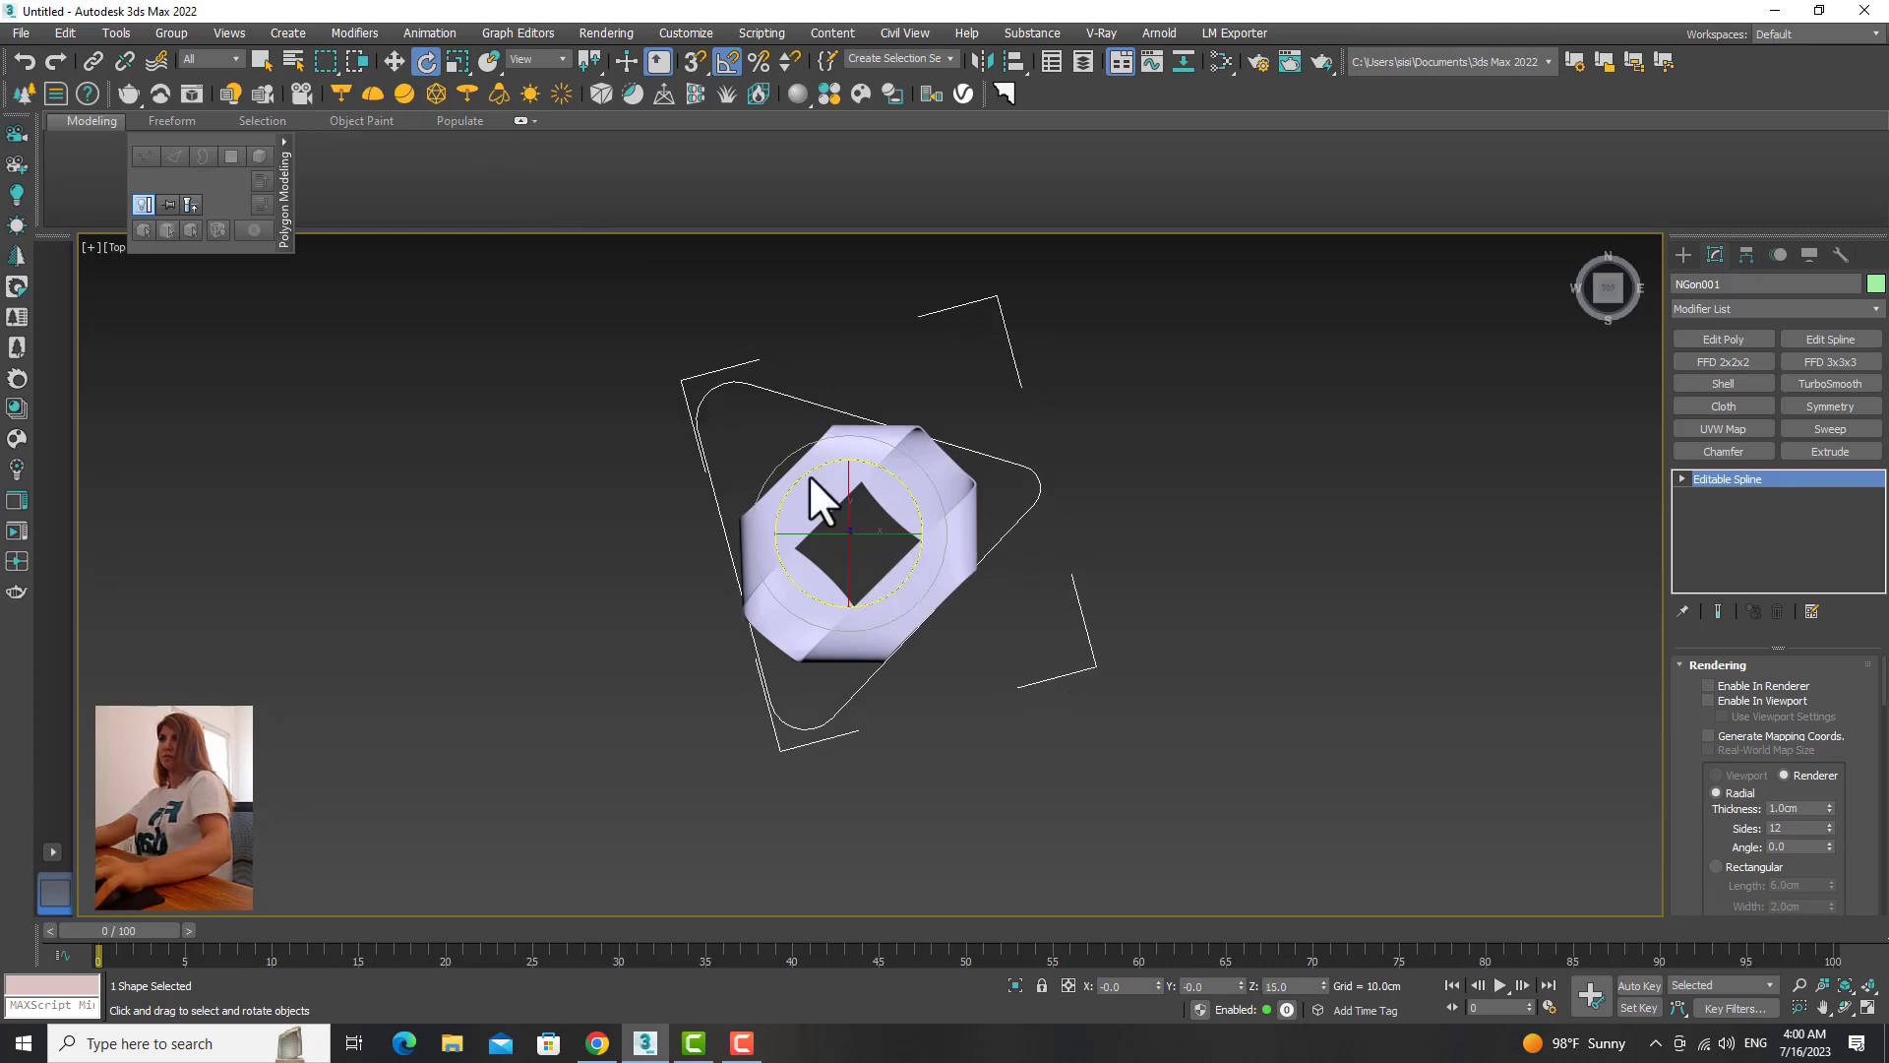
Step: Raise the rounded triangle along Z to about 25 cm so it lies over the table base
alt+middle_drag(809, 475, 980, 505)
key(w)
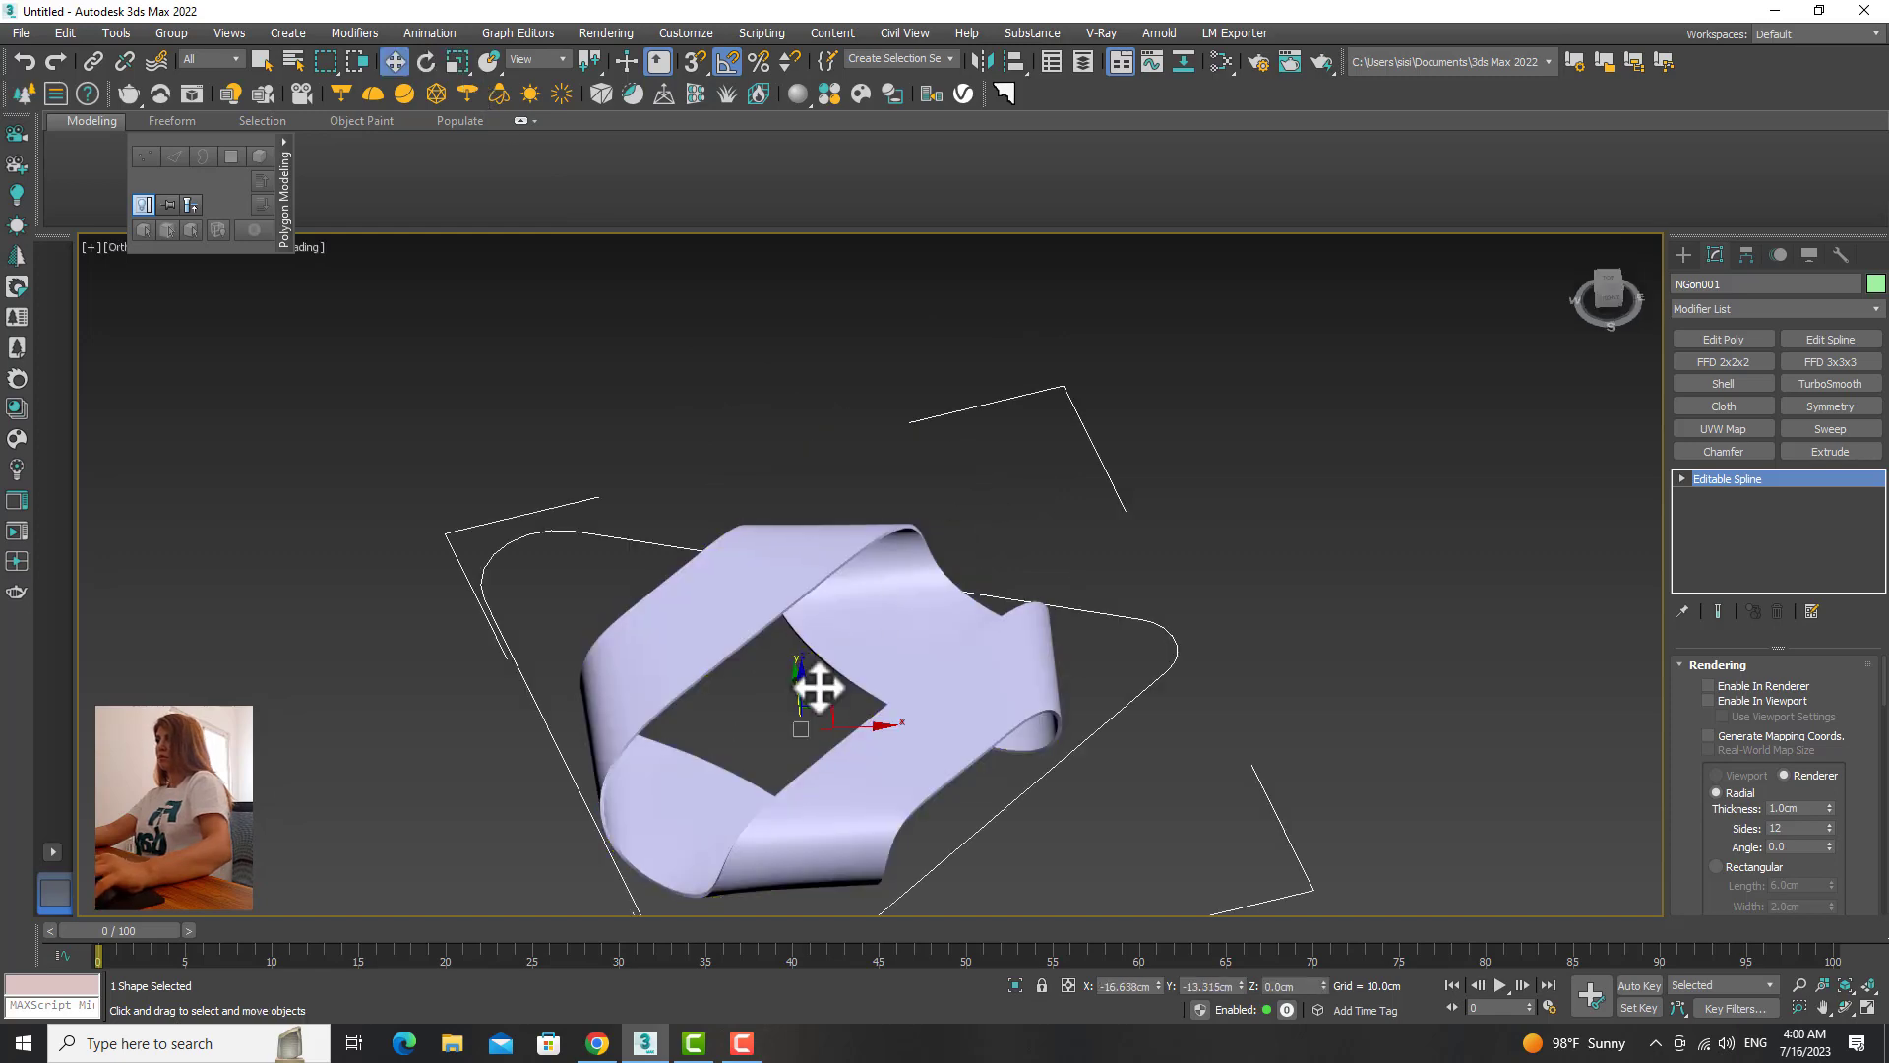
alt+middle_drag(813, 687, 814, 679)
alt+middle_drag(804, 589, 812, 565)
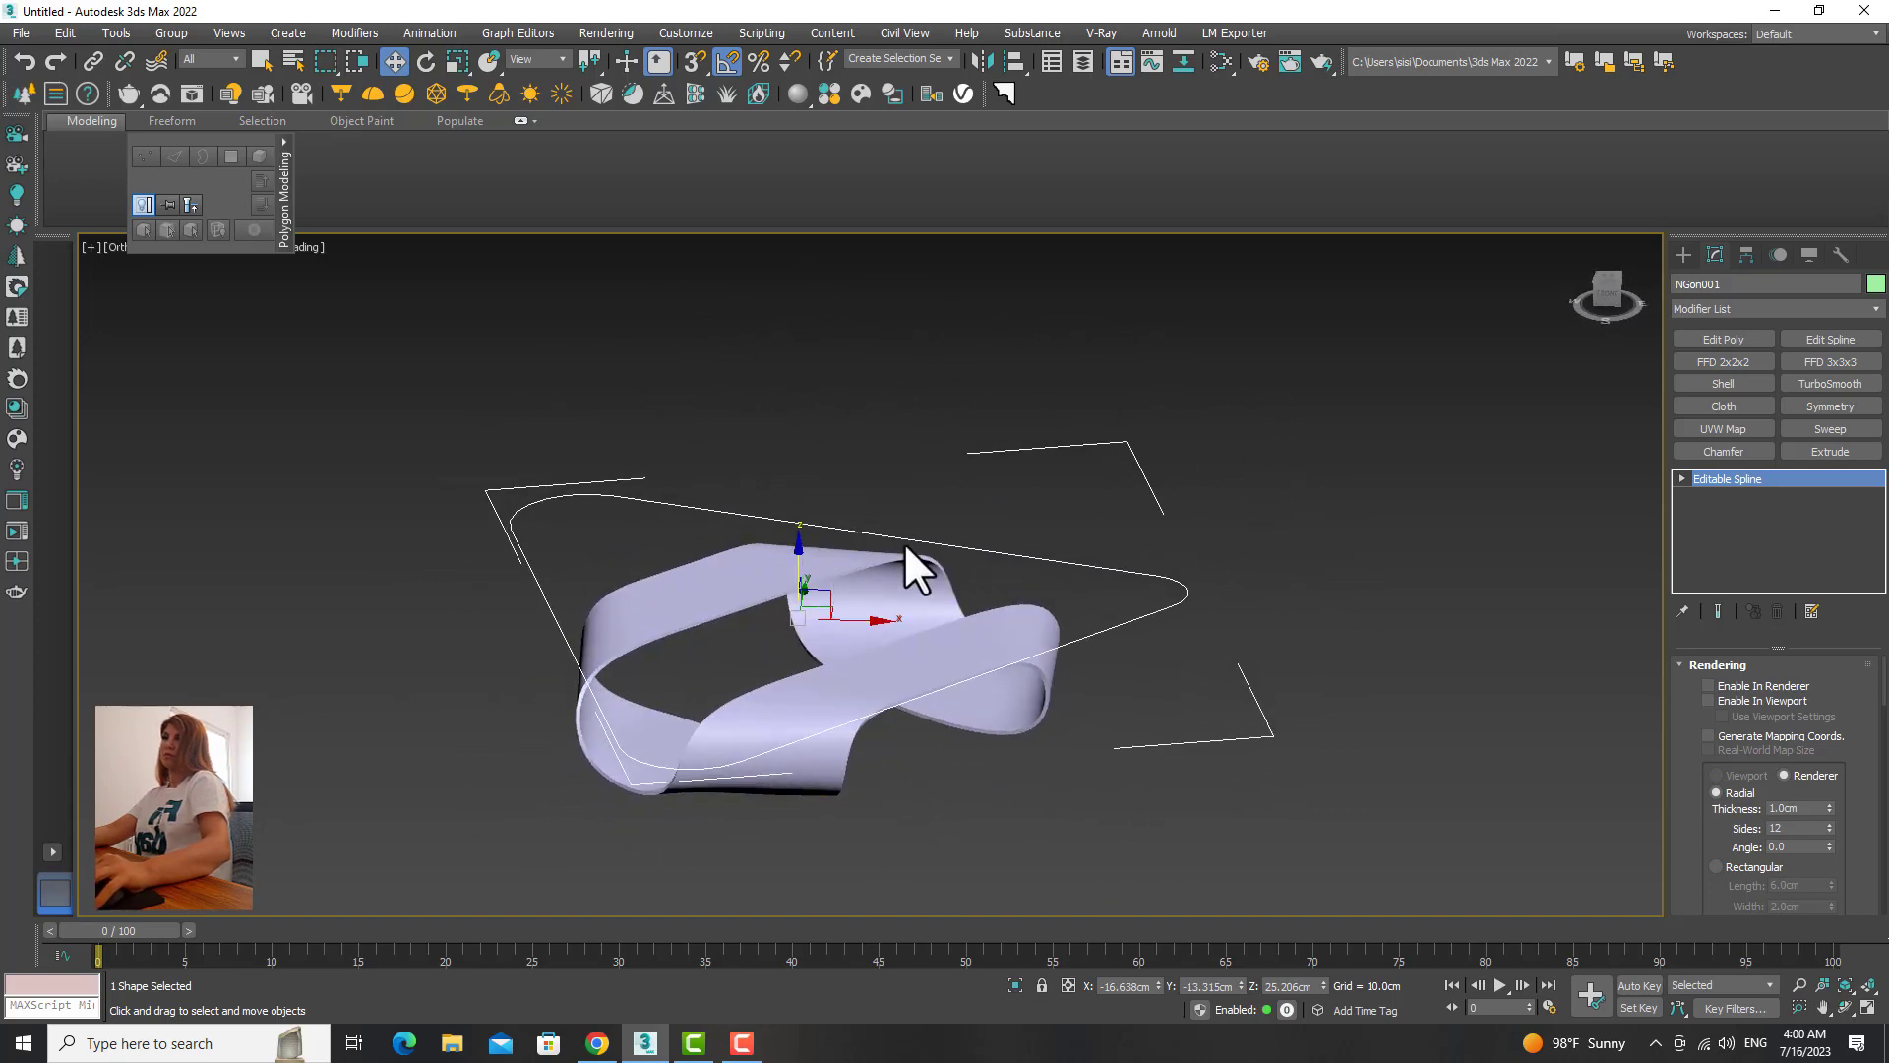
Step: Apply an Extrude modifier to the rounded triangle with an amount of 2.5 cm to form the tabletop
click(1875, 309)
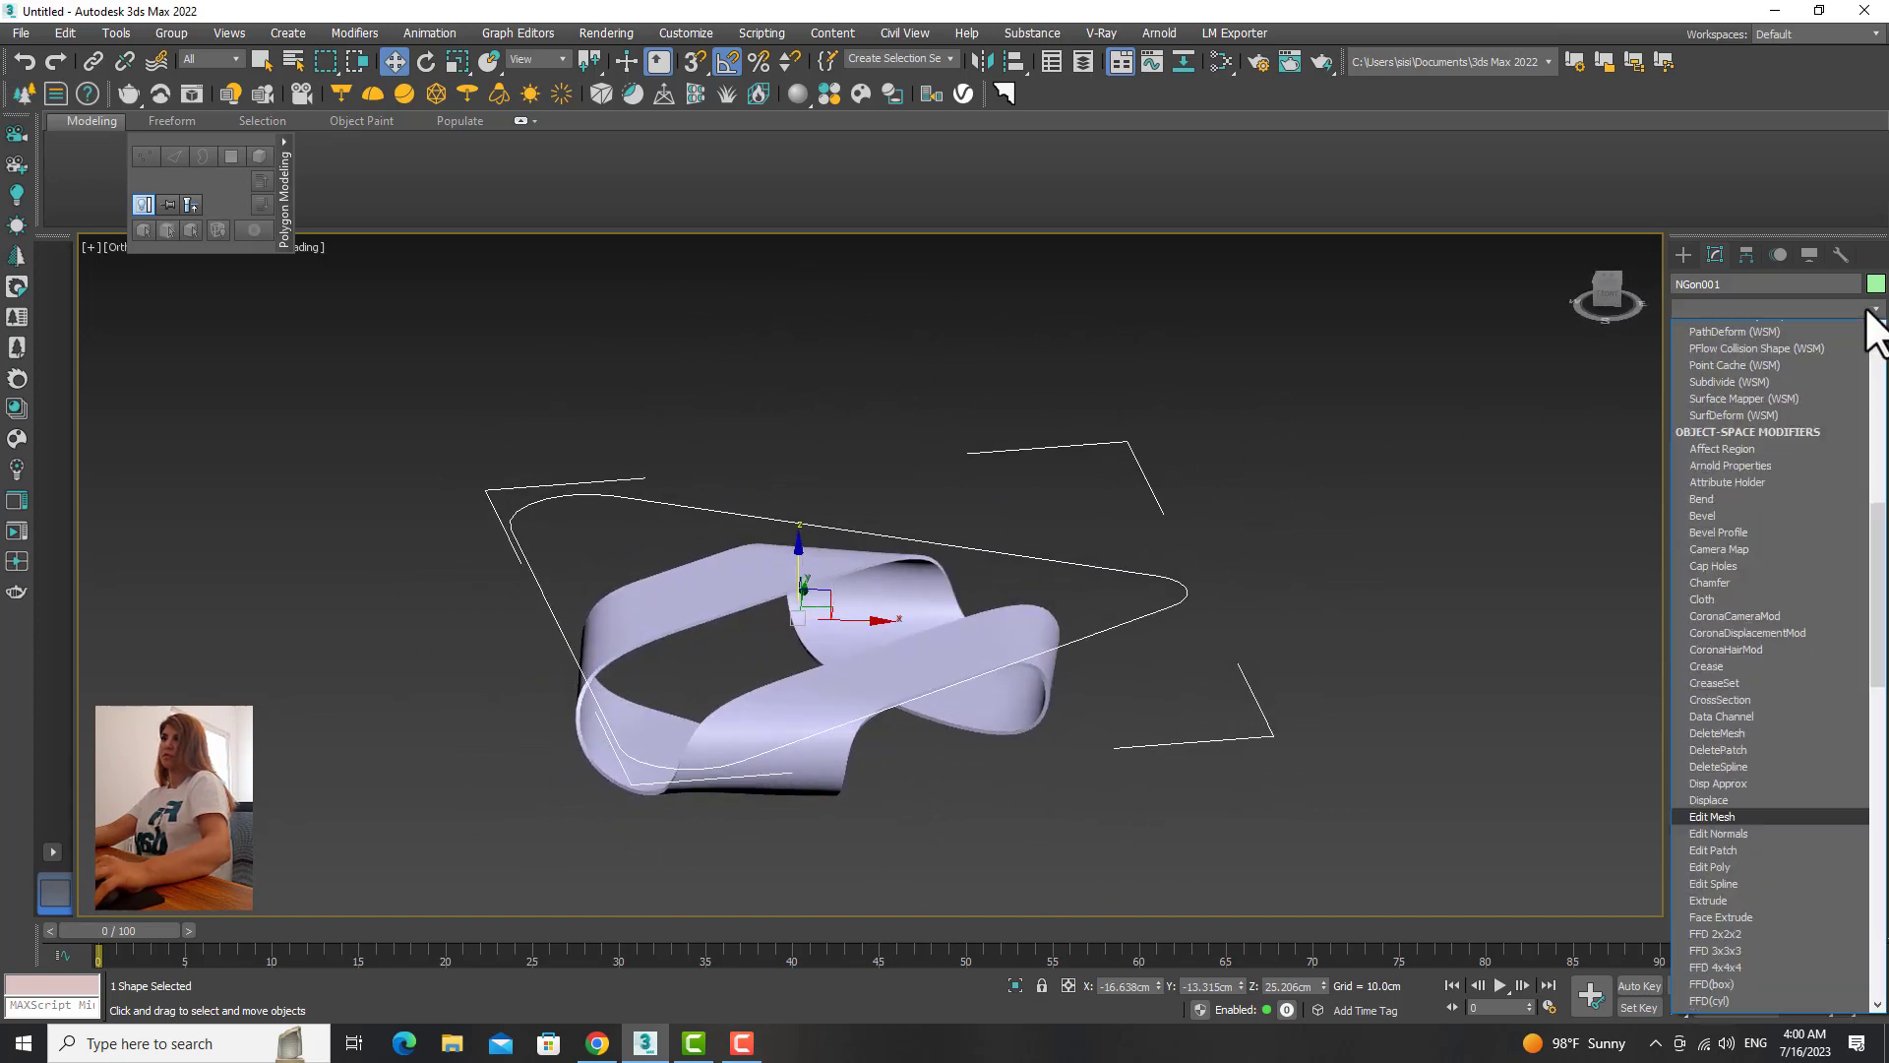
key(e)
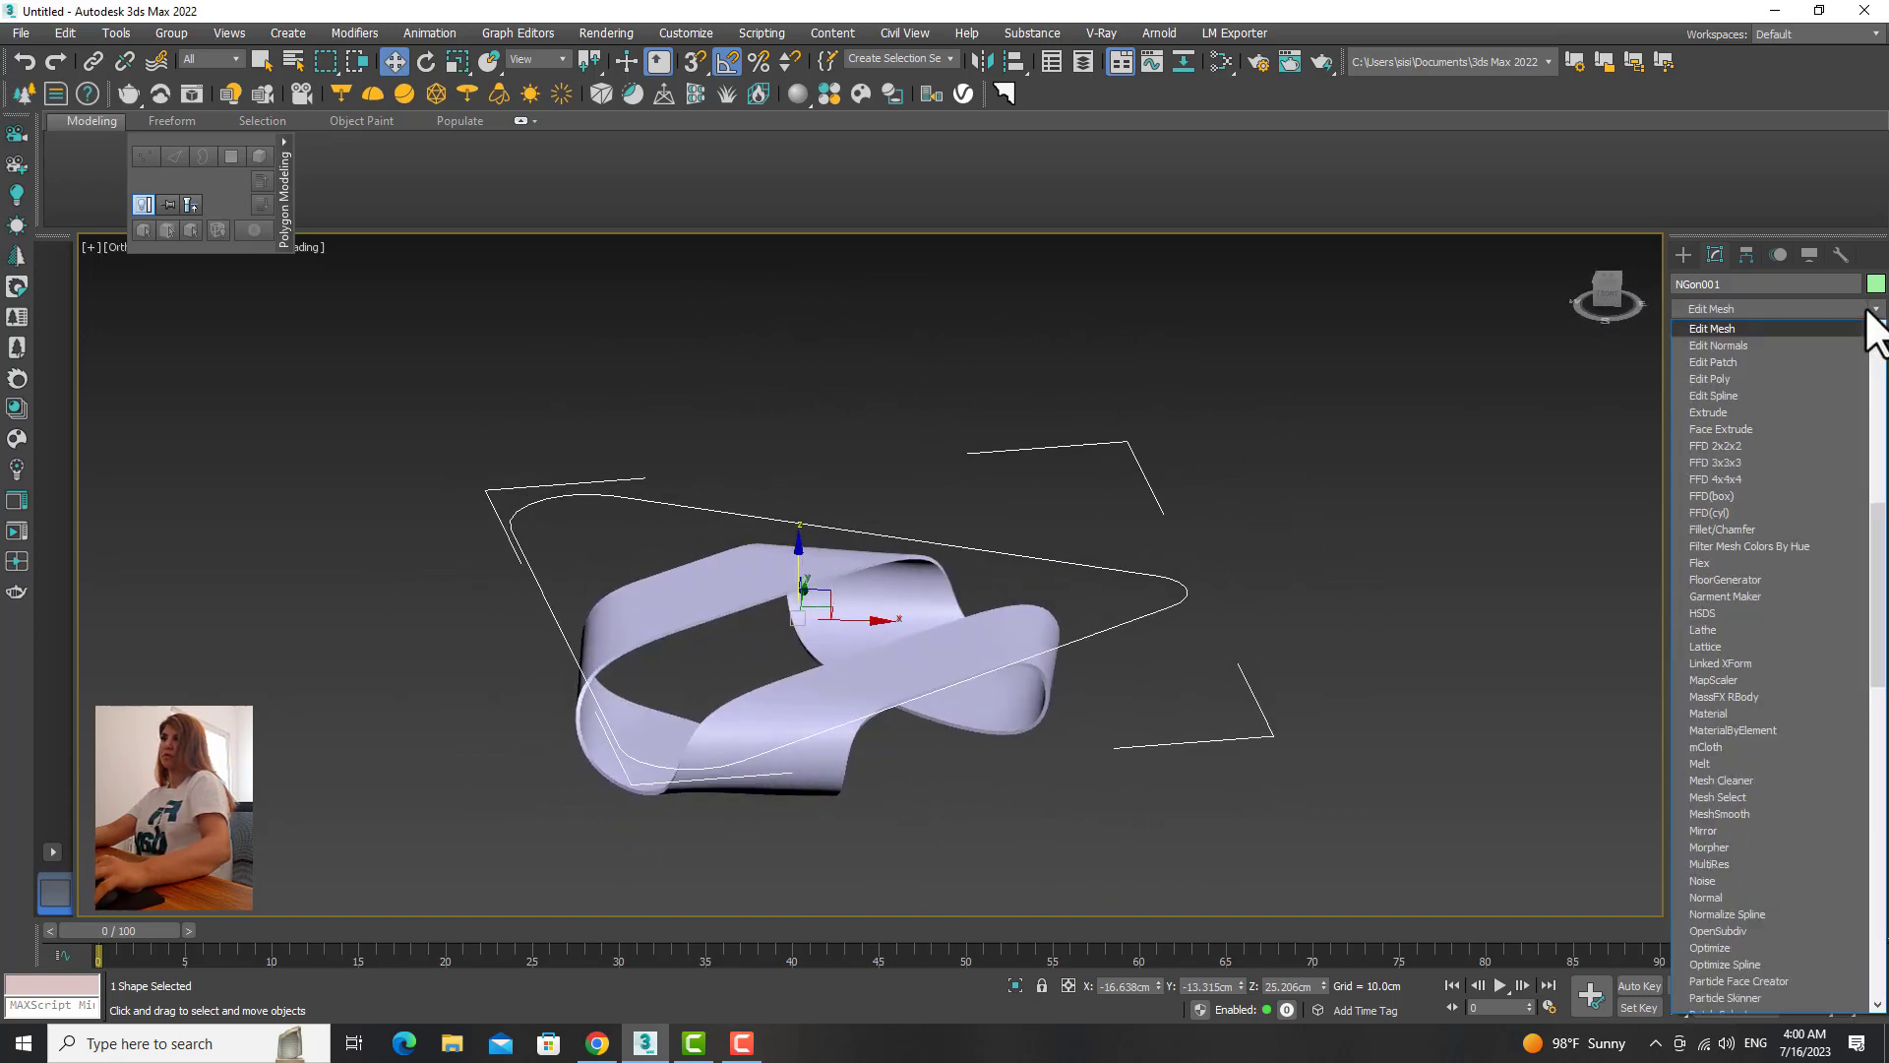
click(1714, 411)
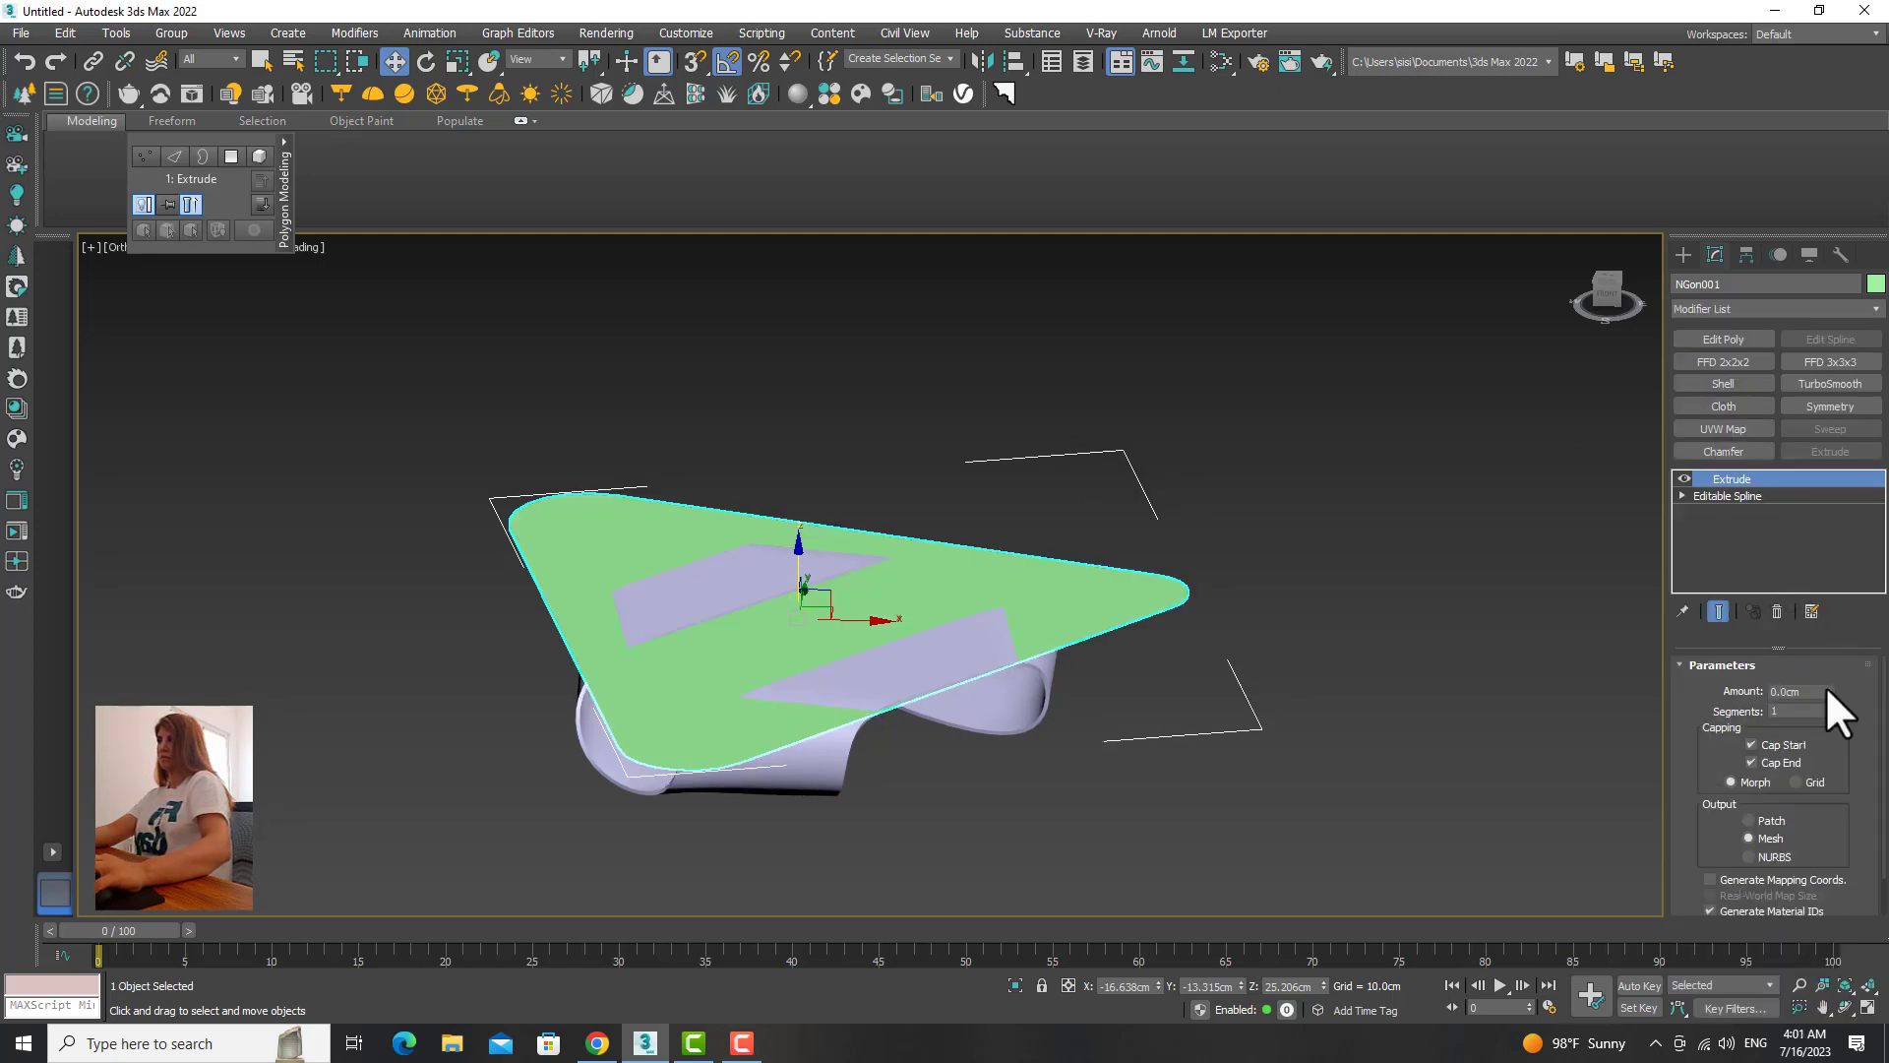
drag(1827, 689, 1817, 679)
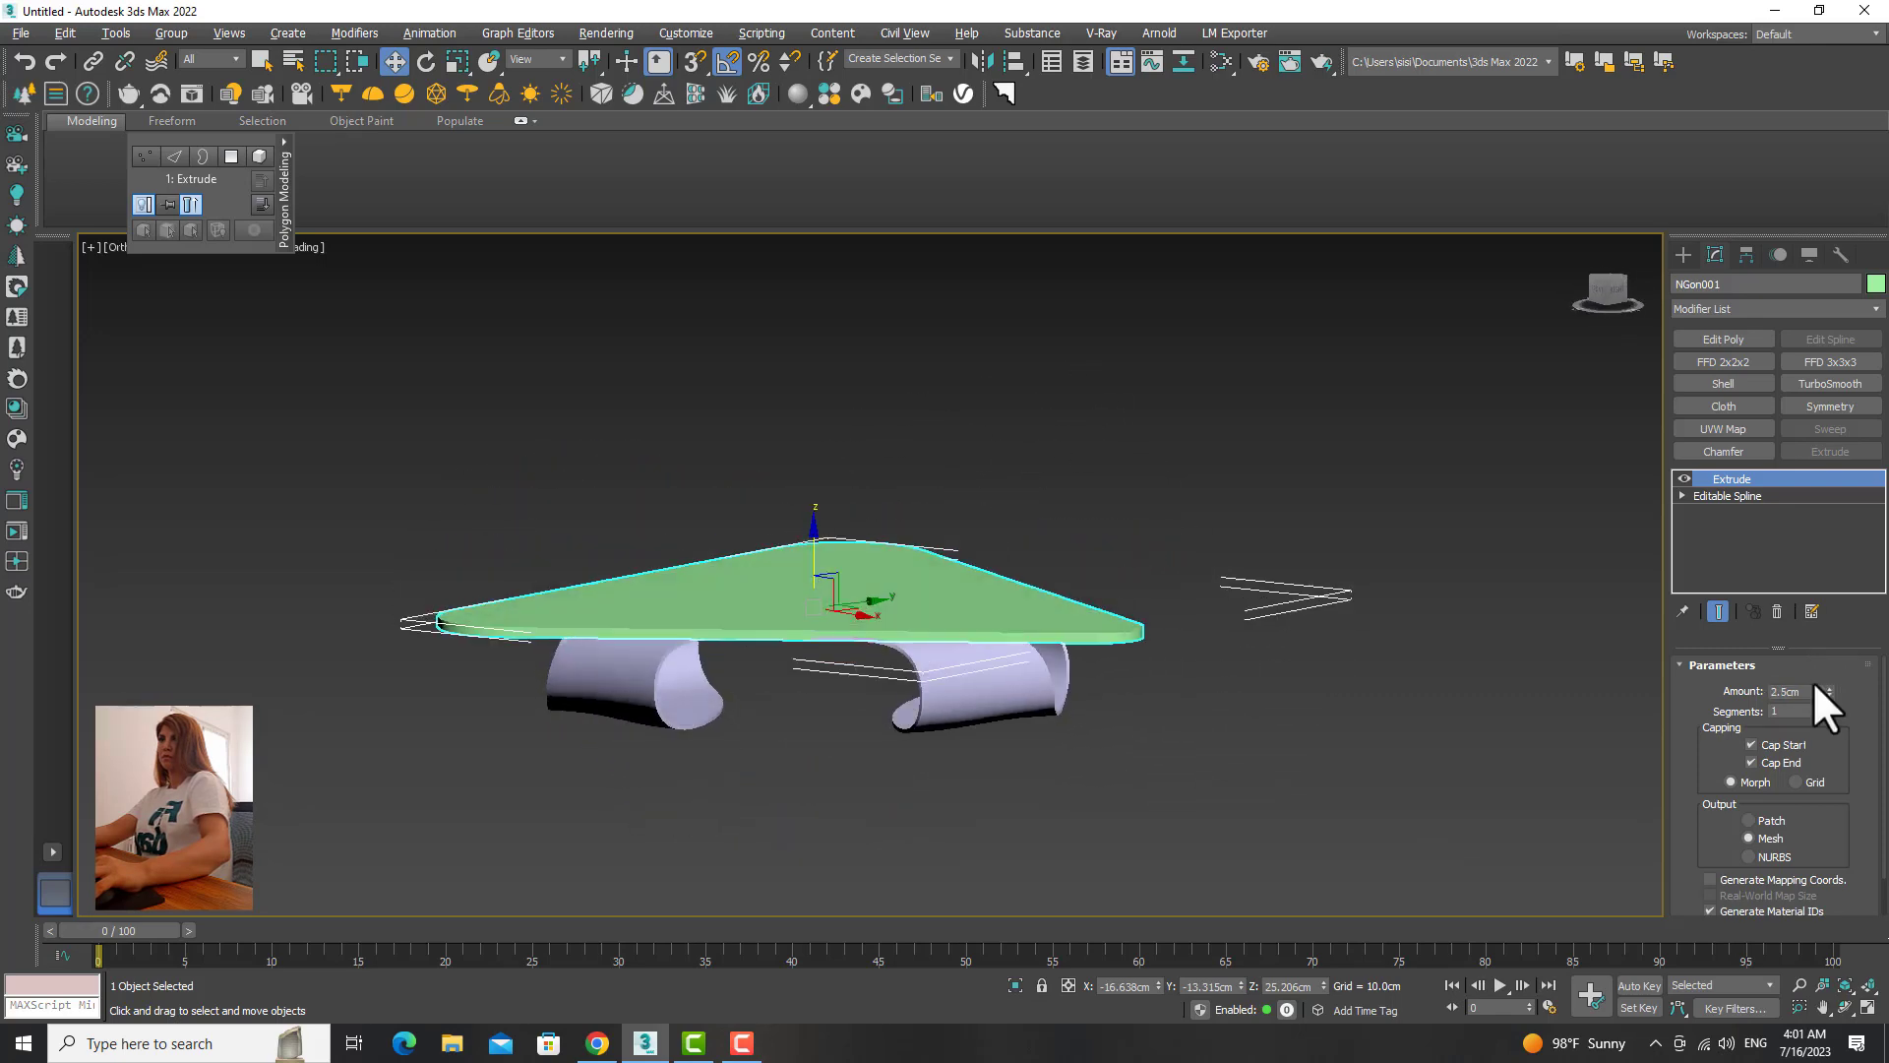